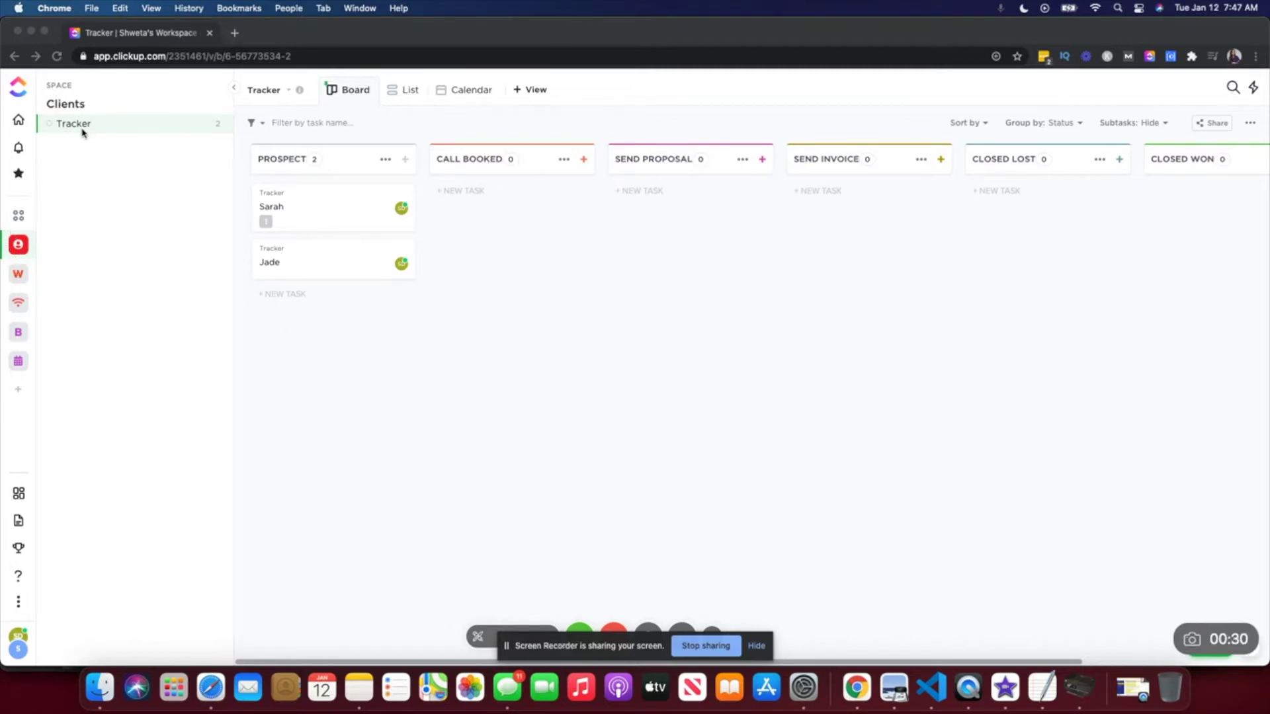
- Move the first client card from Prospect to Call Booked on the Tracker board and review its follow up subtask
click(714, 258)
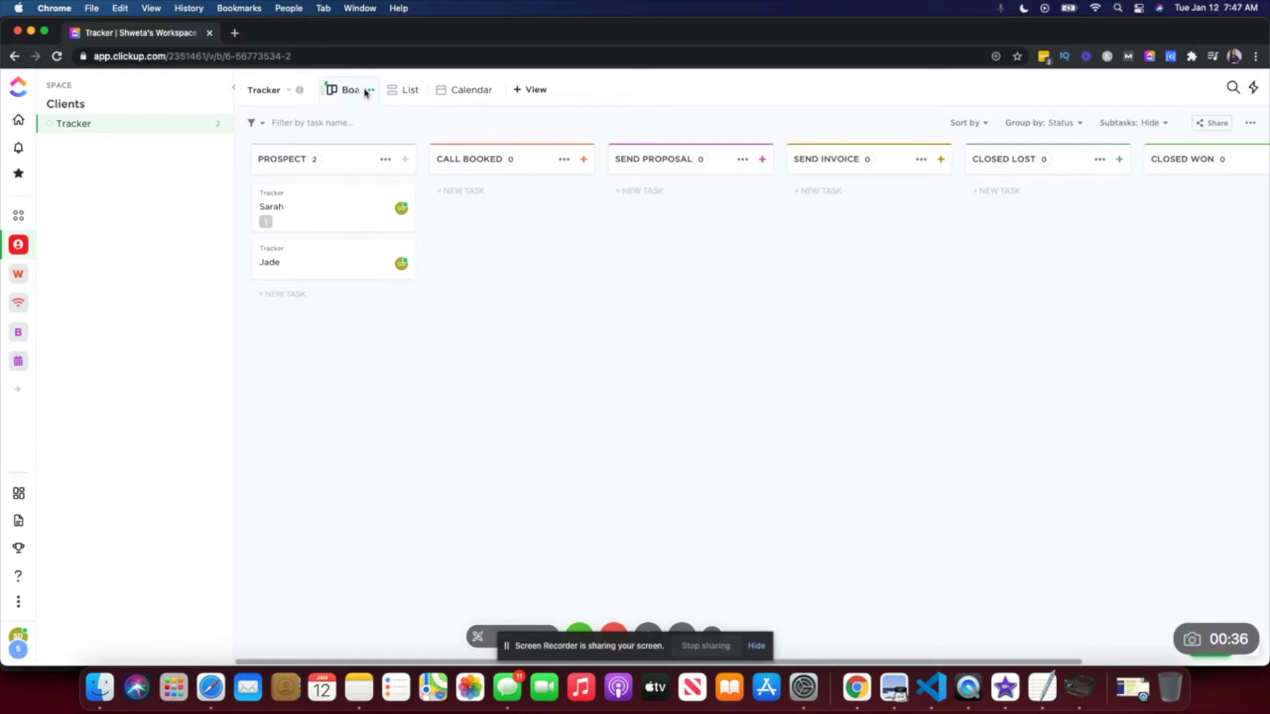
click(367, 91)
click(537, 217)
drag(386, 212, 517, 209)
click(476, 214)
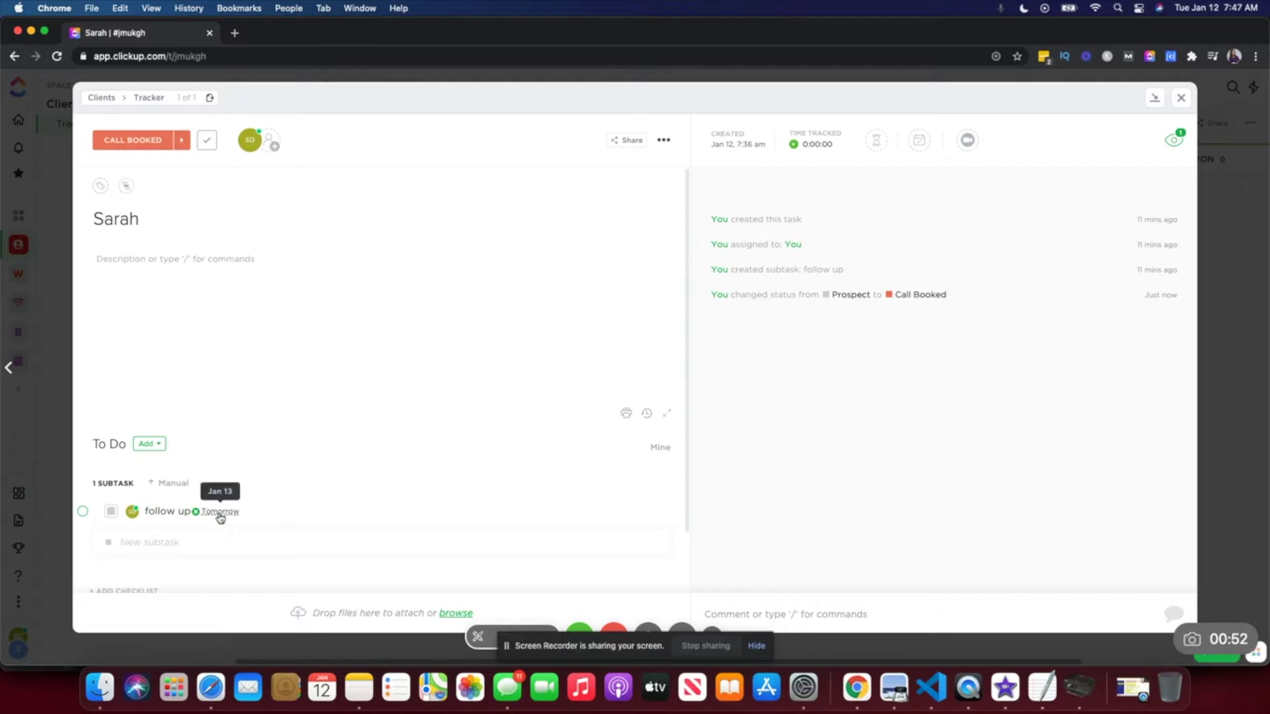
click(1181, 100)
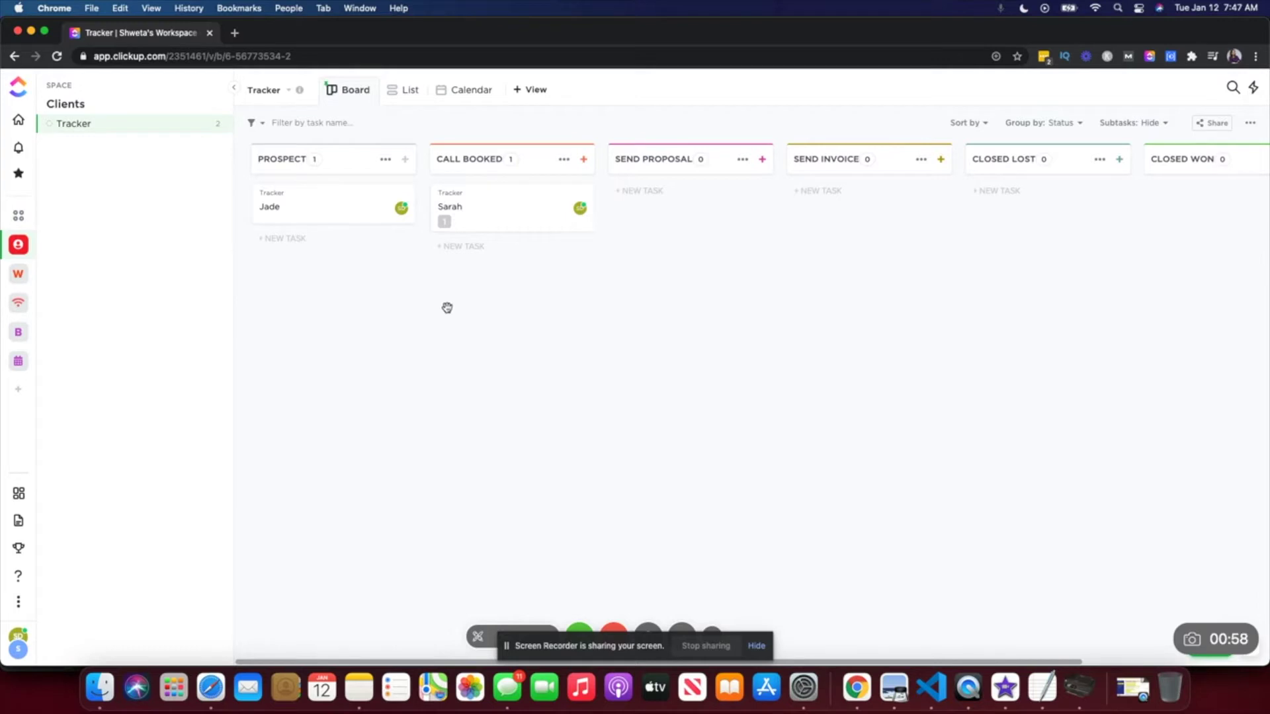
- Review the workspace's available integrations, including Slack, and return to the Tracker board
click(19, 644)
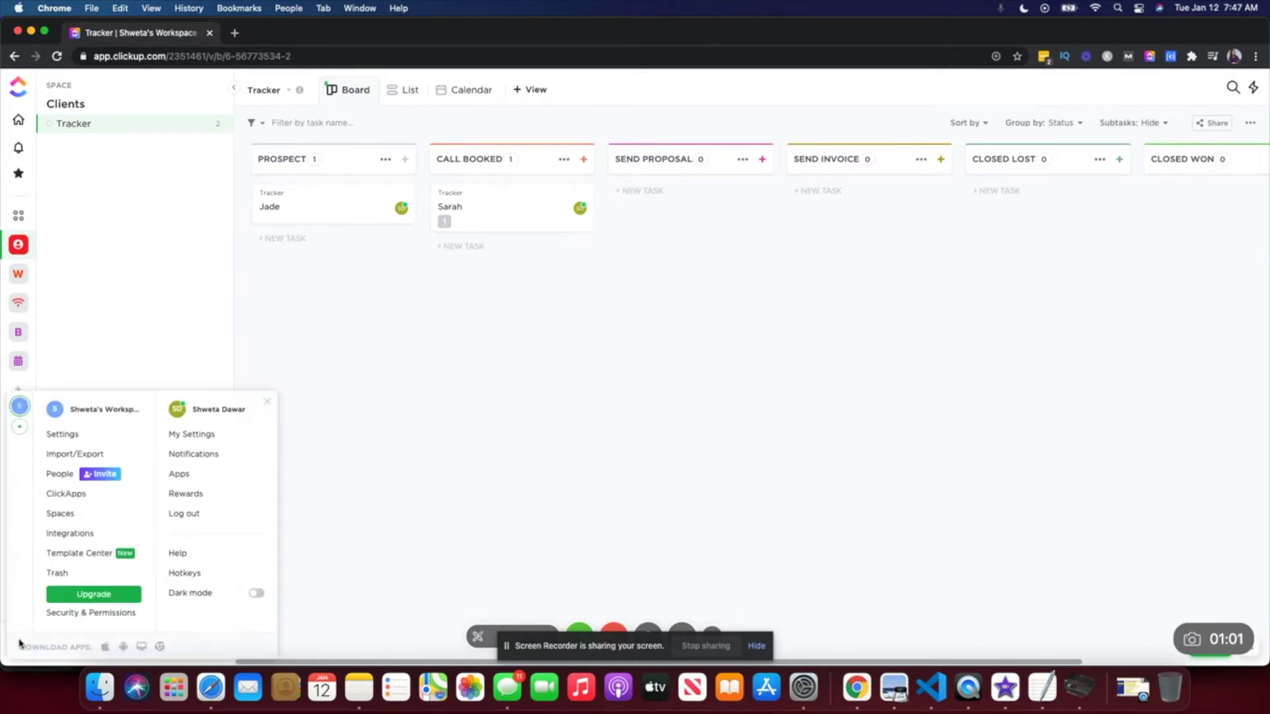
click(73, 534)
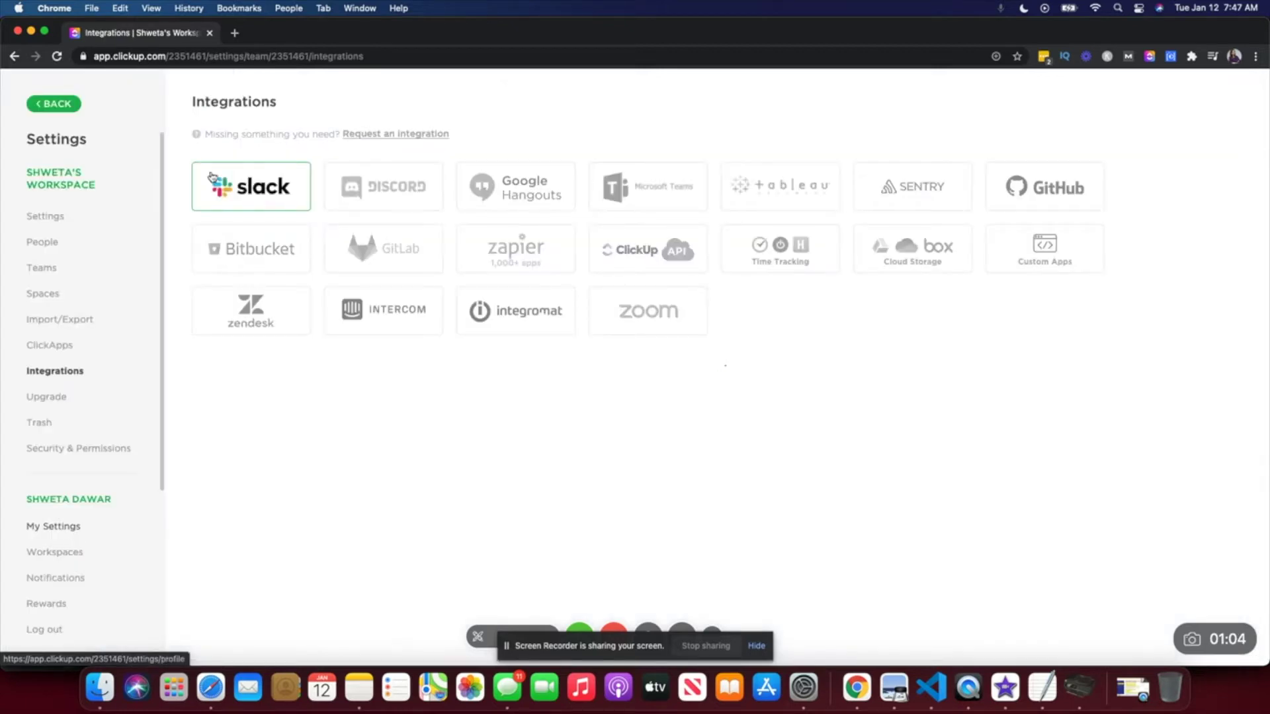
click(56, 106)
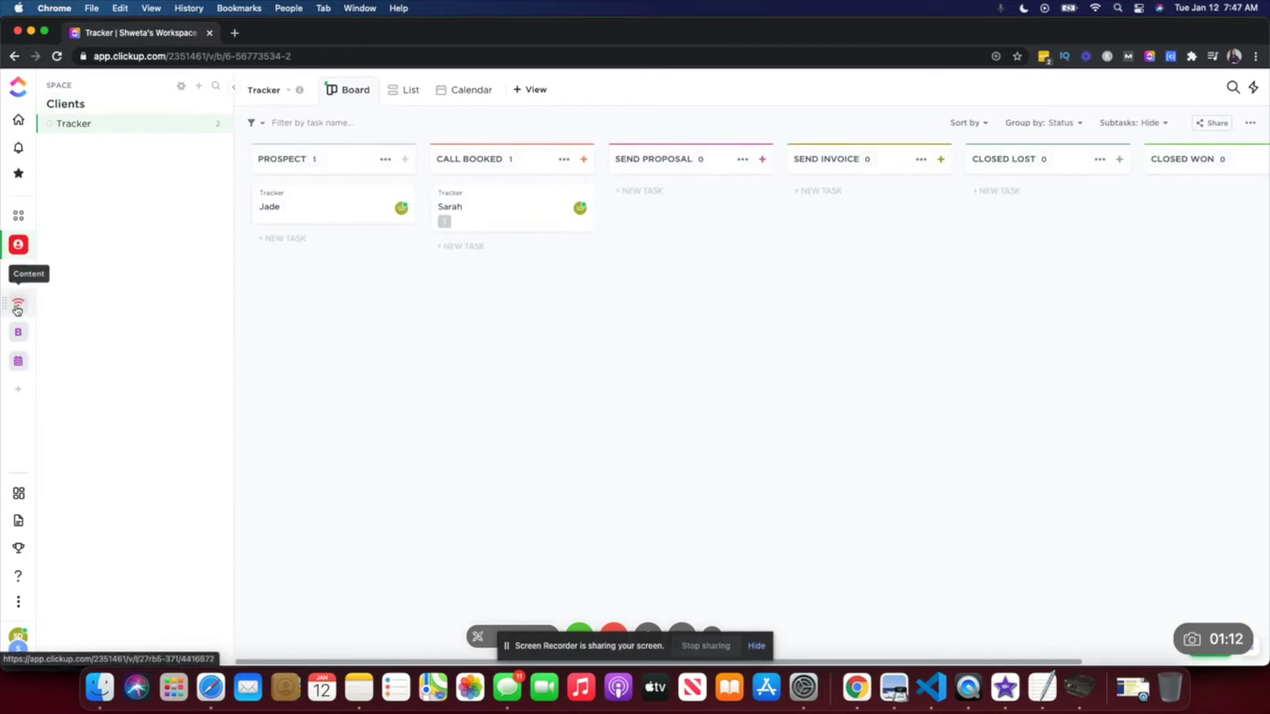
- Open the Content space and view the Clickup course mind map under Brain dump ideas
click(18, 307)
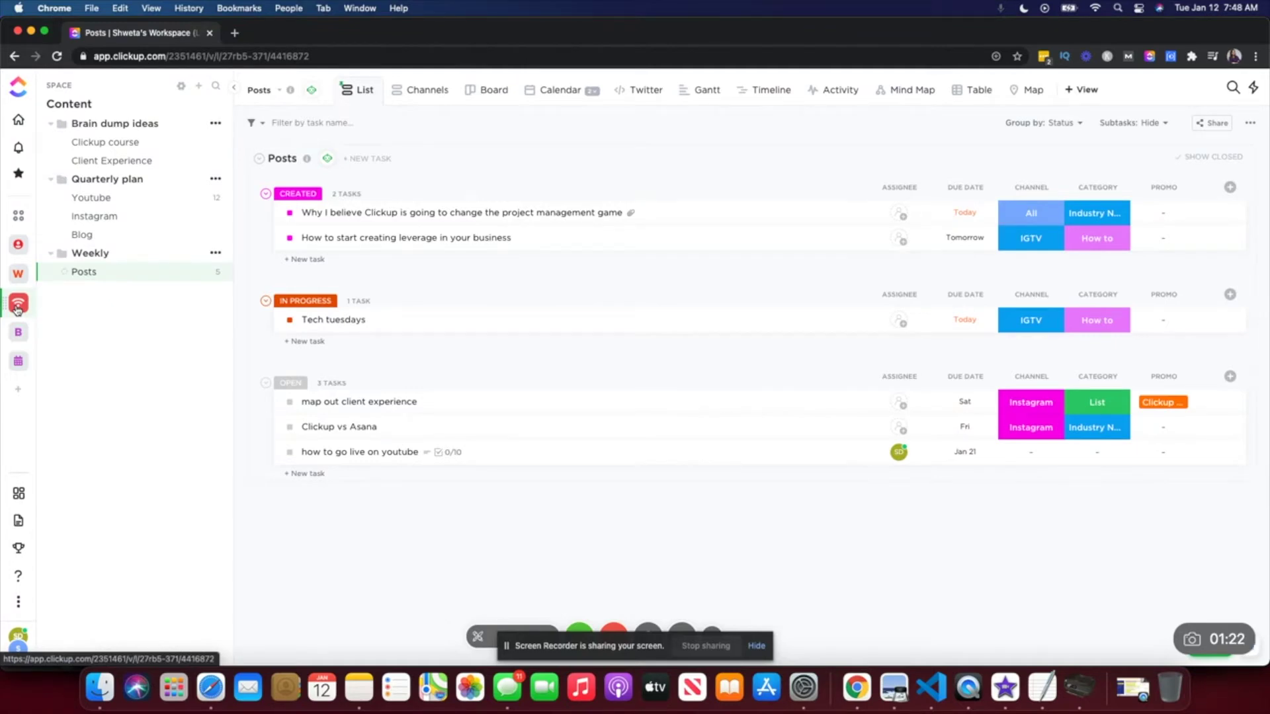
click(135, 125)
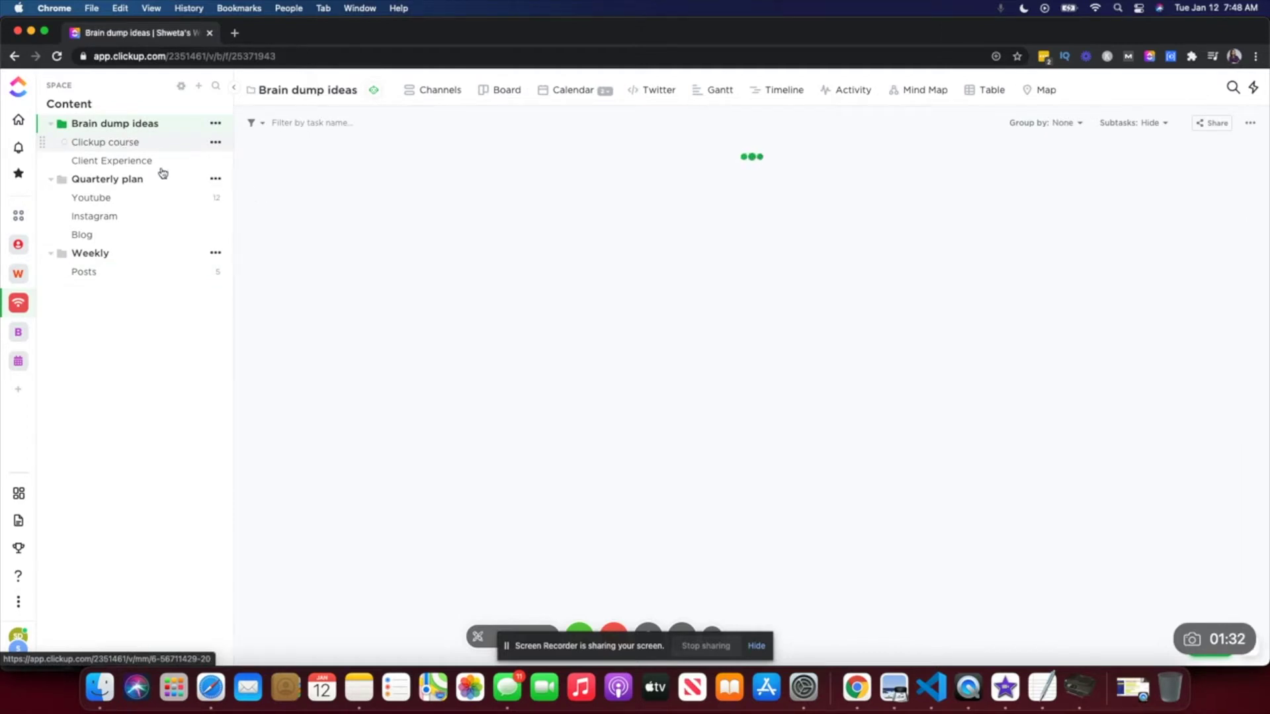
click(134, 156)
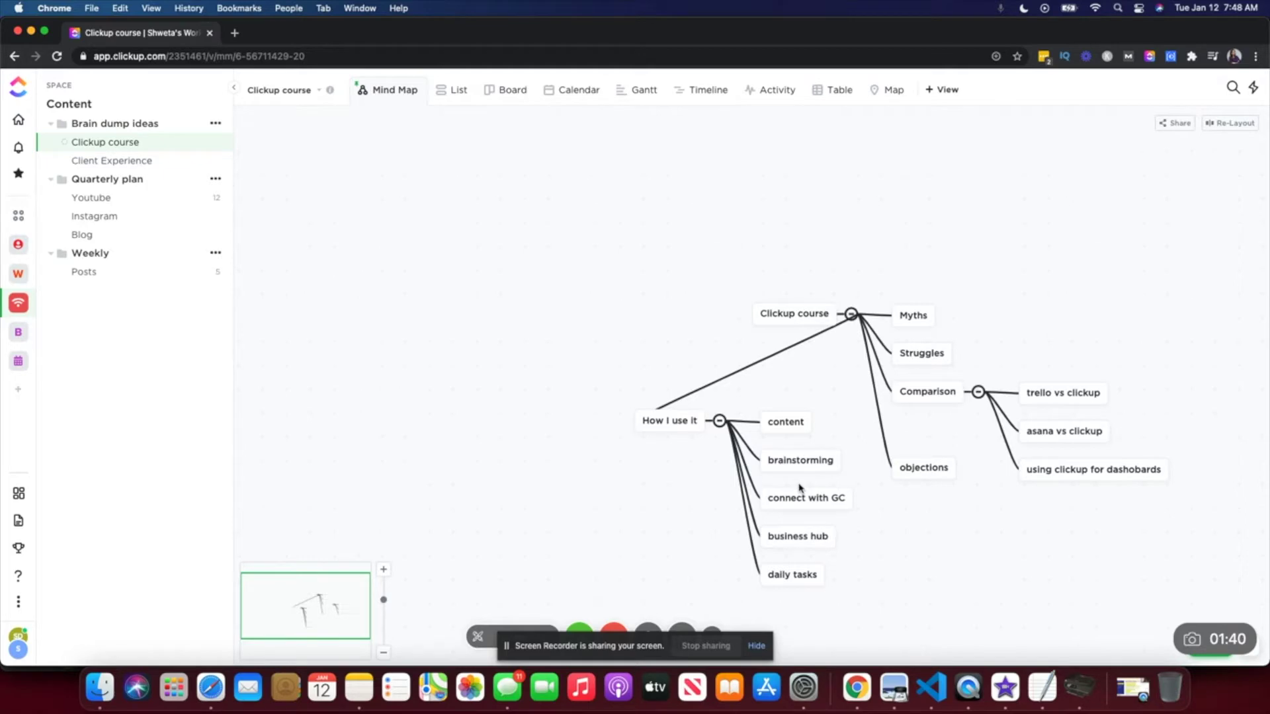
- Review the Youtube board in the Quarterly plan folder and look inside the "how to use clickup" task
click(104, 181)
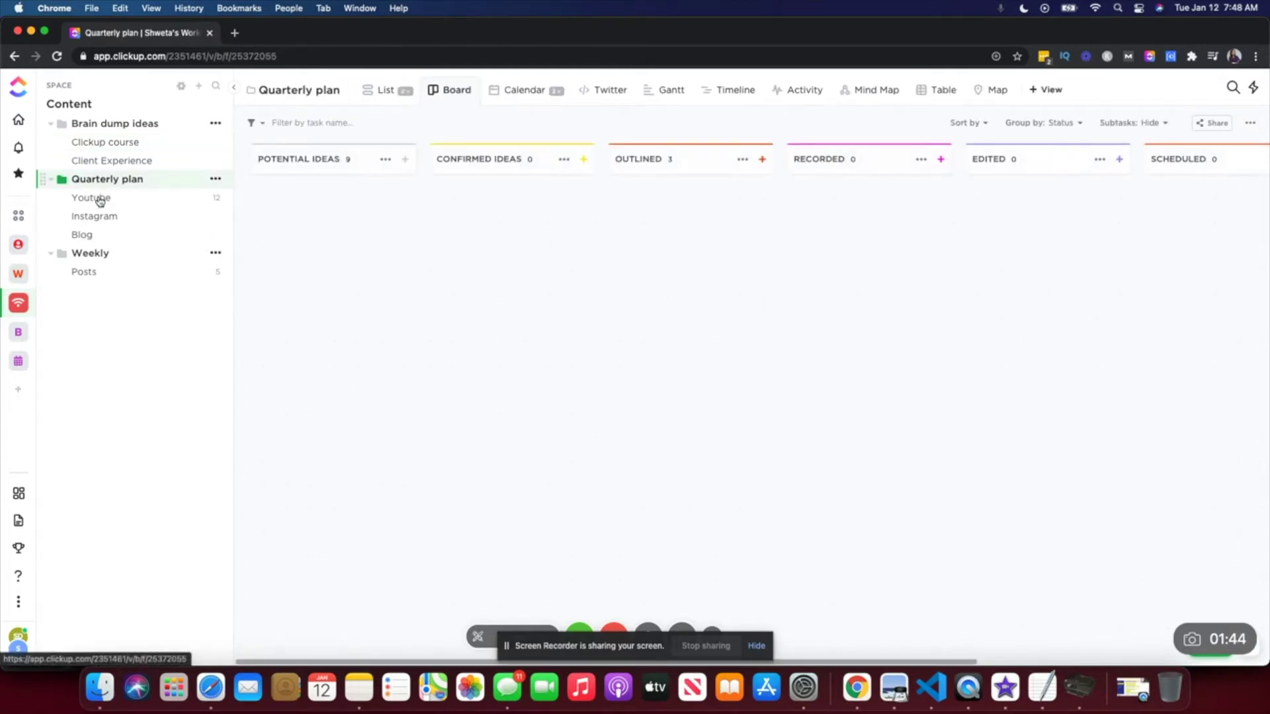
click(97, 203)
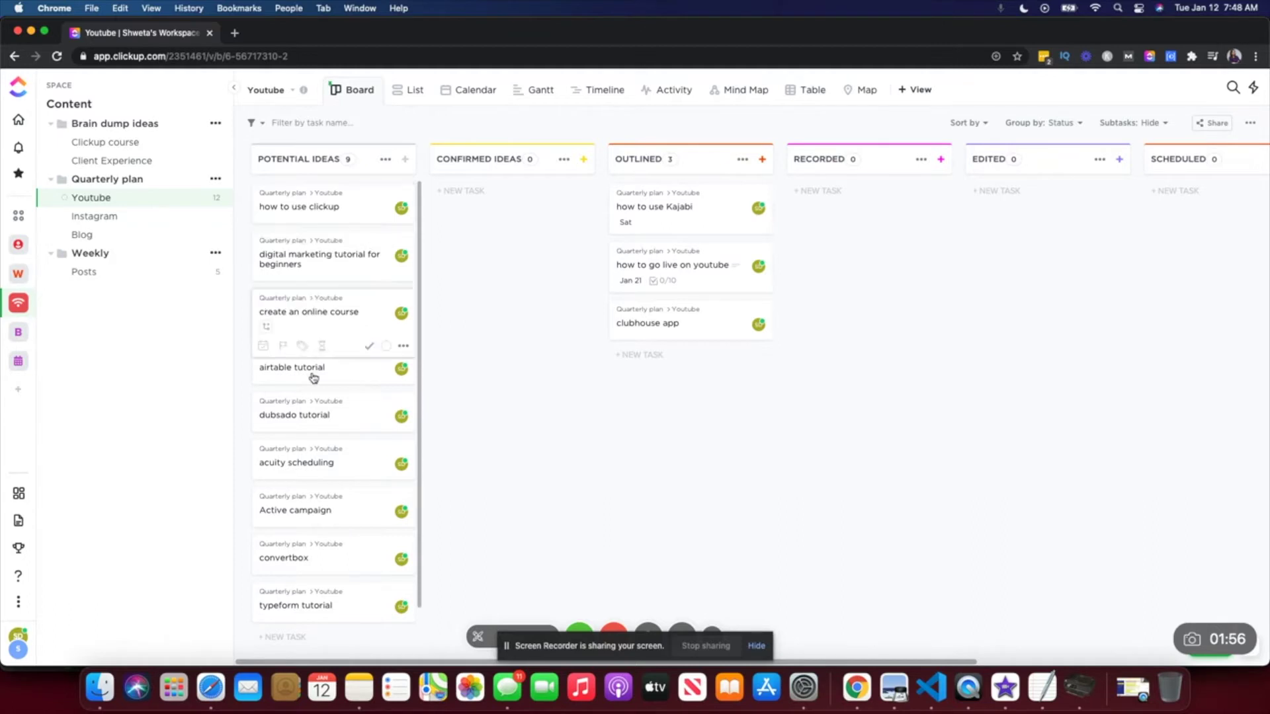
scroll(311, 377, down, 2)
scroll(311, 397, up, 2)
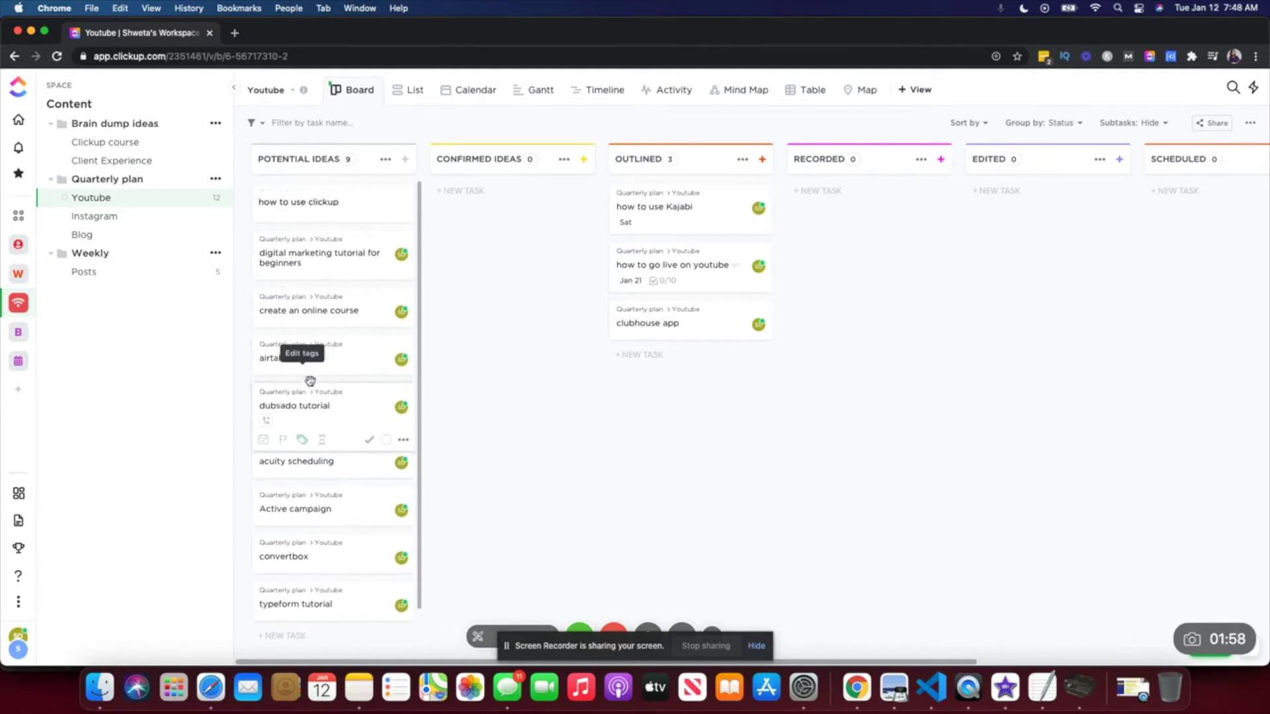
click(308, 207)
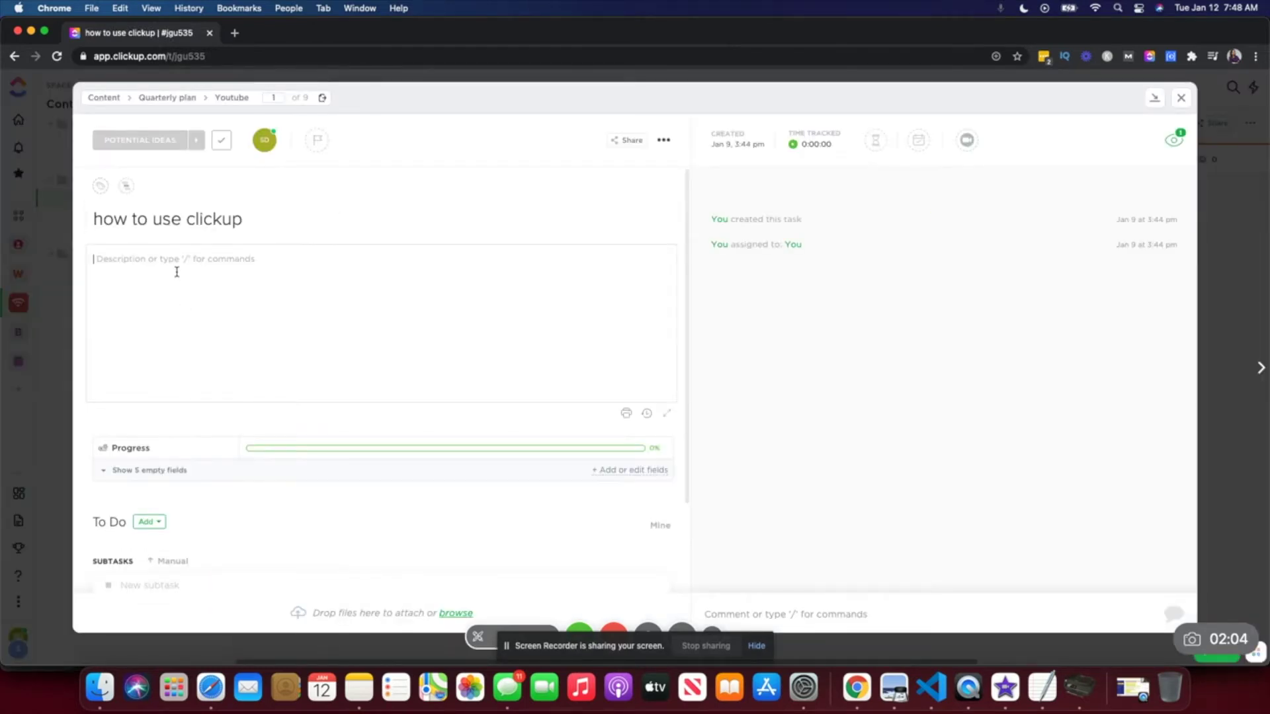
click(1180, 97)
- Move the "how to use clickup" and "digital marketing tutorial for beginners" cards to Confirmed Ideas
mouse_move(304, 219)
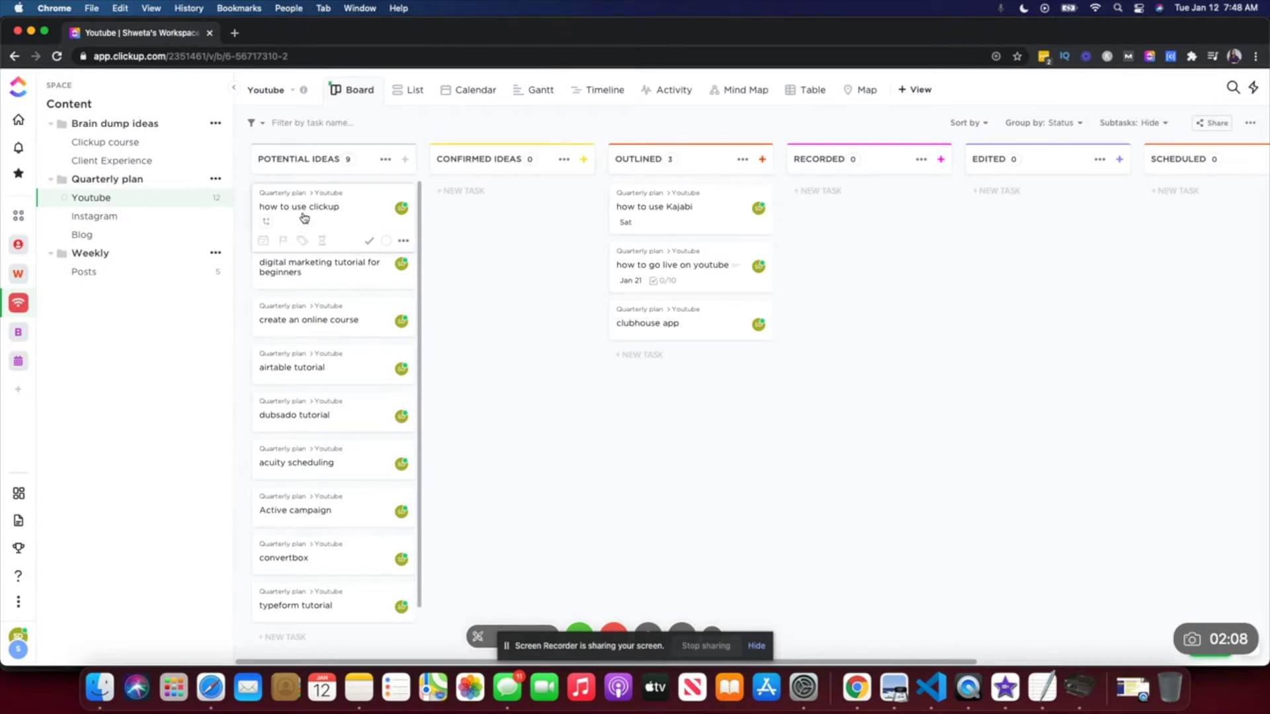
drag(291, 209, 482, 205)
drag(434, 262, 476, 269)
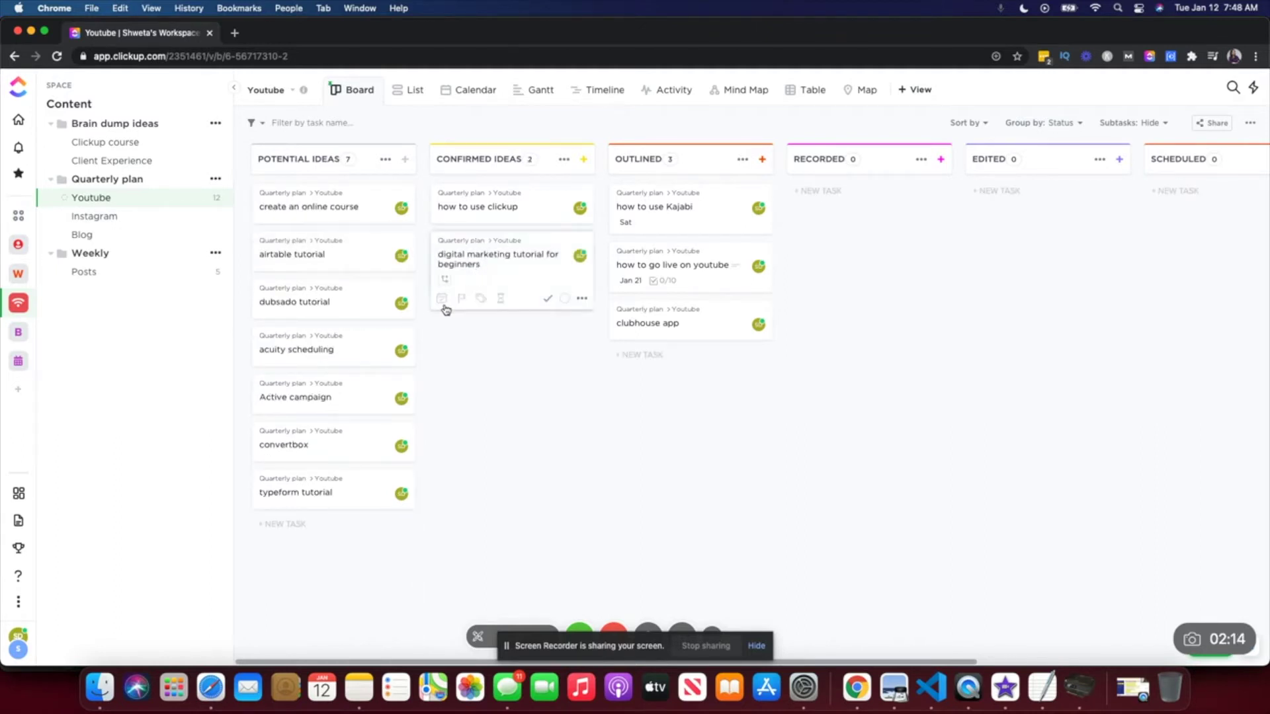
- Add the keyword line "kw: how to use Clickup" to the description of the "how to use clickup" task
mouse_move(487, 221)
click(473, 209)
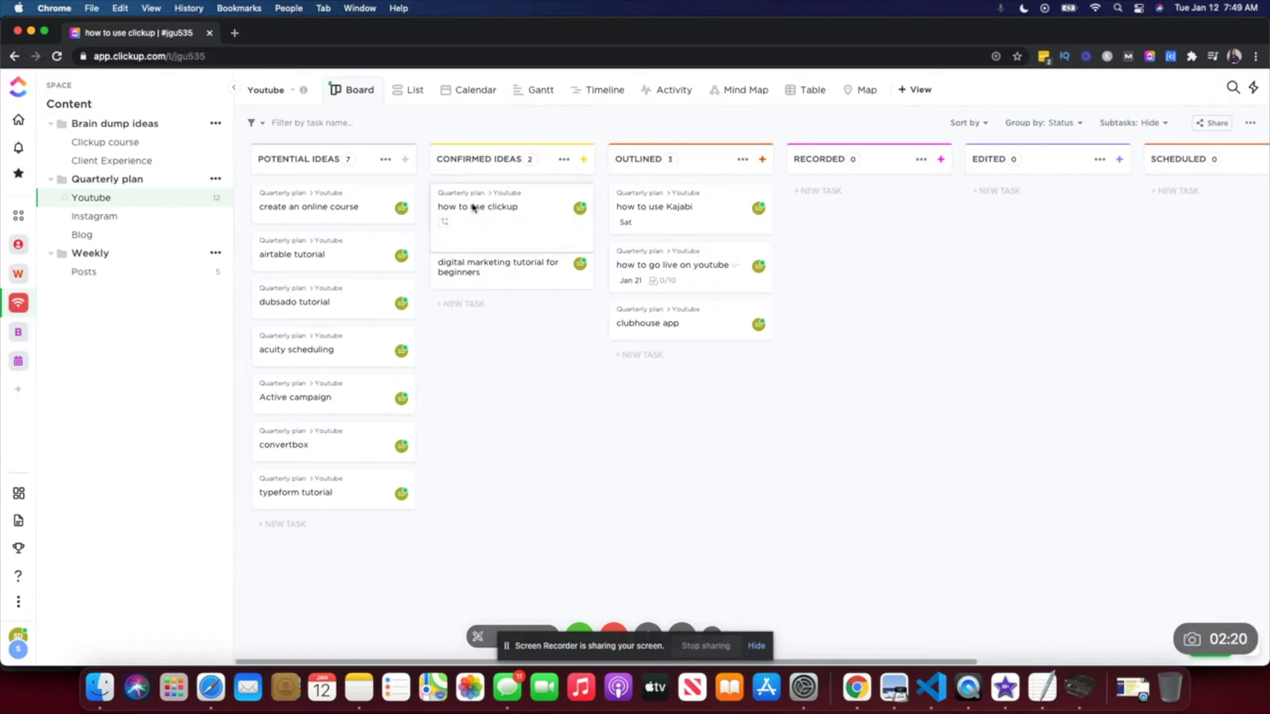
click(188, 278)
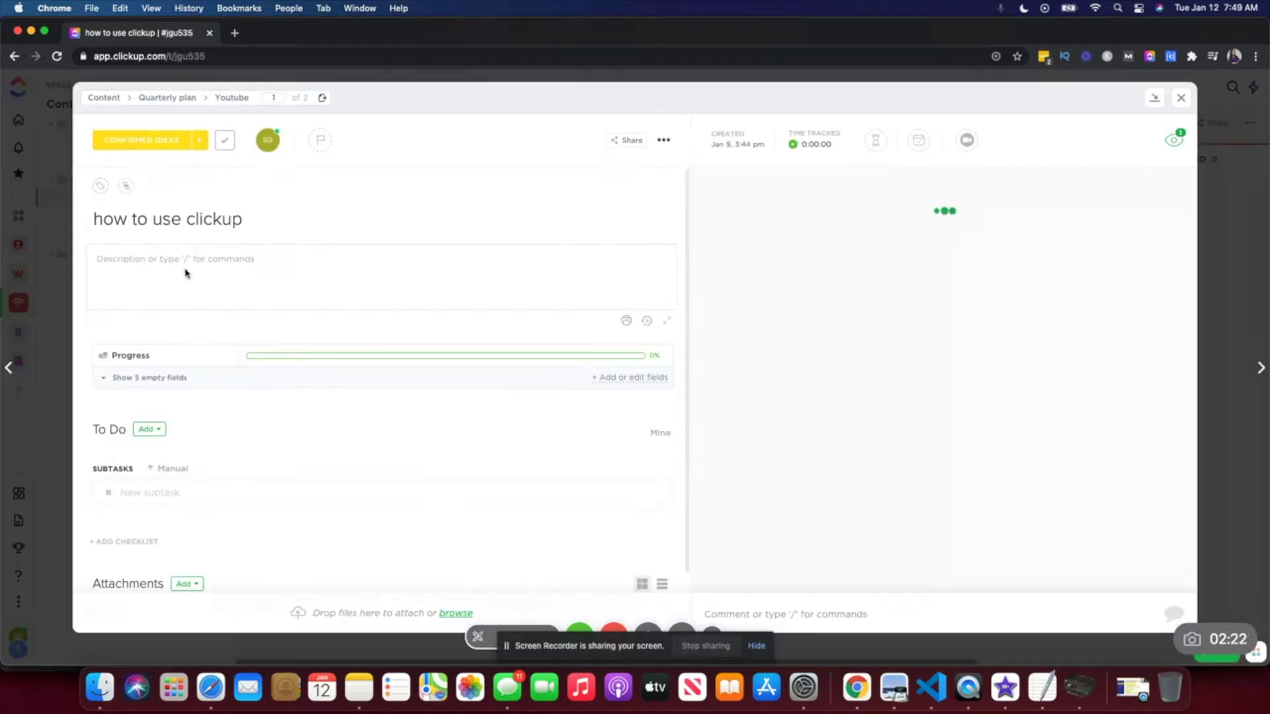
text(kw: ho)
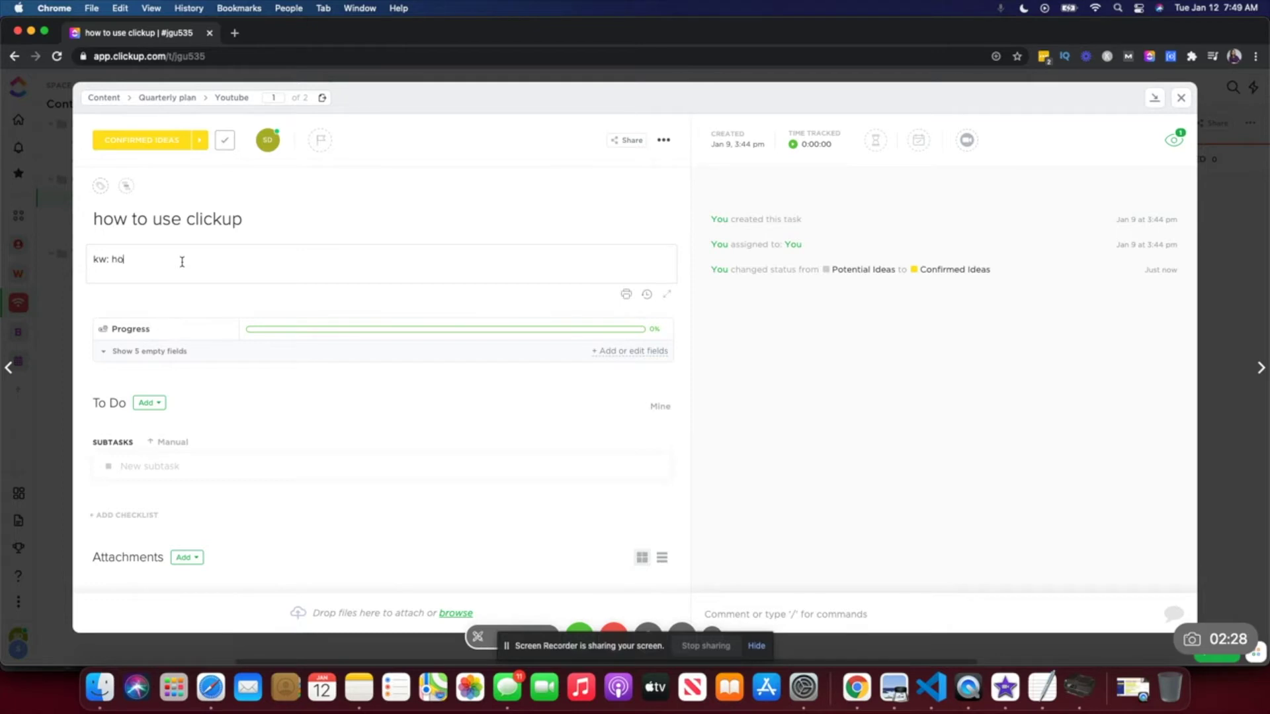
text(w to use Clickup)
key(Return)
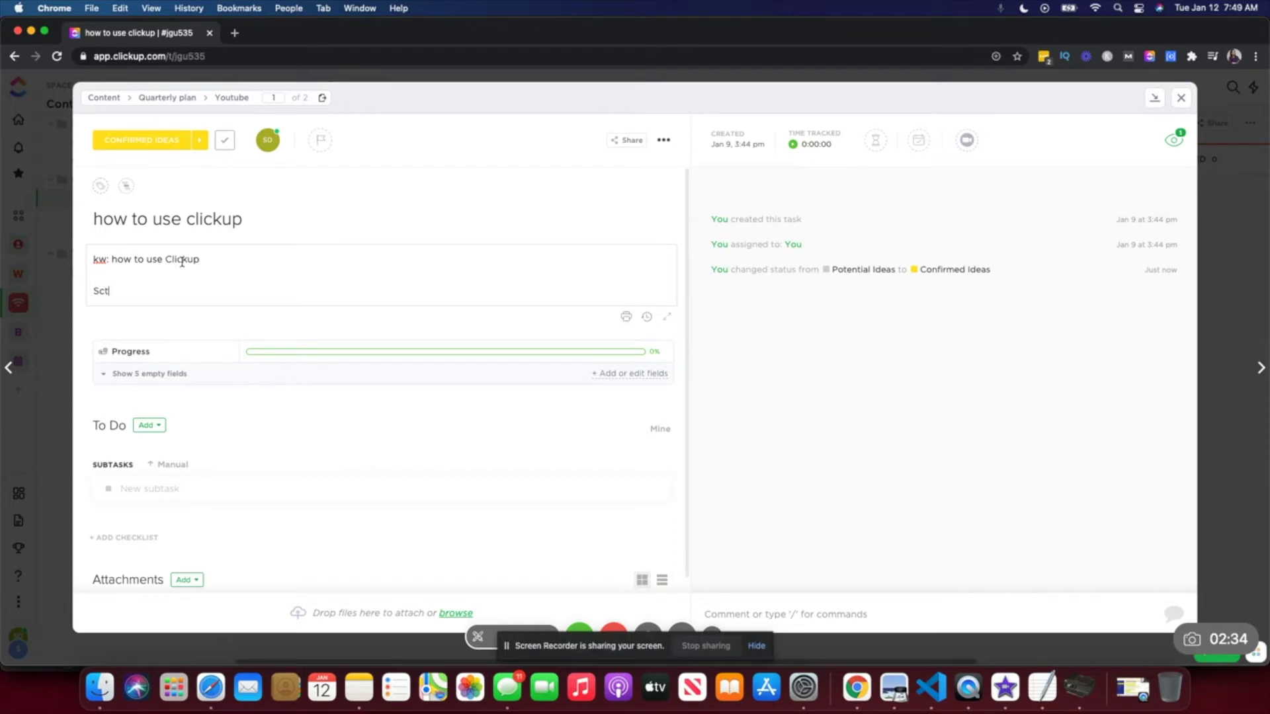
- Add the line "Script: share how I use clickup" below the keyword in the task description
text(Scp)
key(BackSpace)
text(ript: share )
text(ow)
key(BackSpace)
key(BackSpace)
text(se clickup)
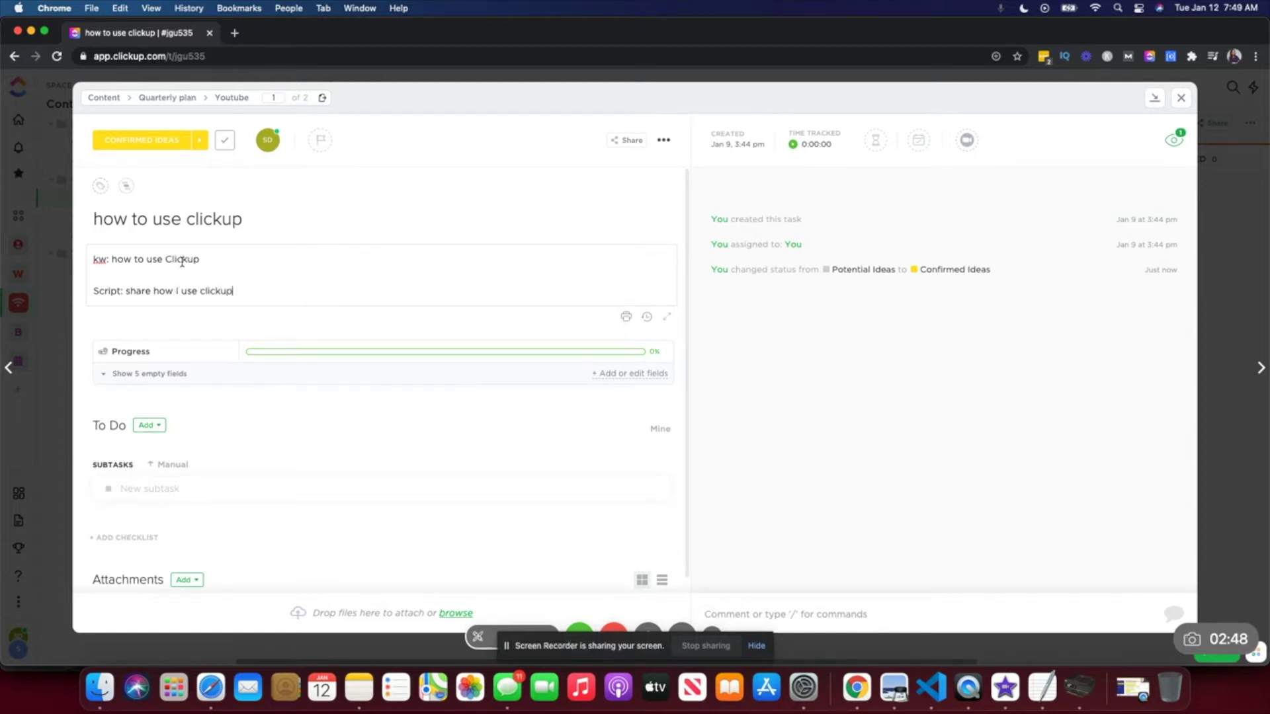
click(317, 456)
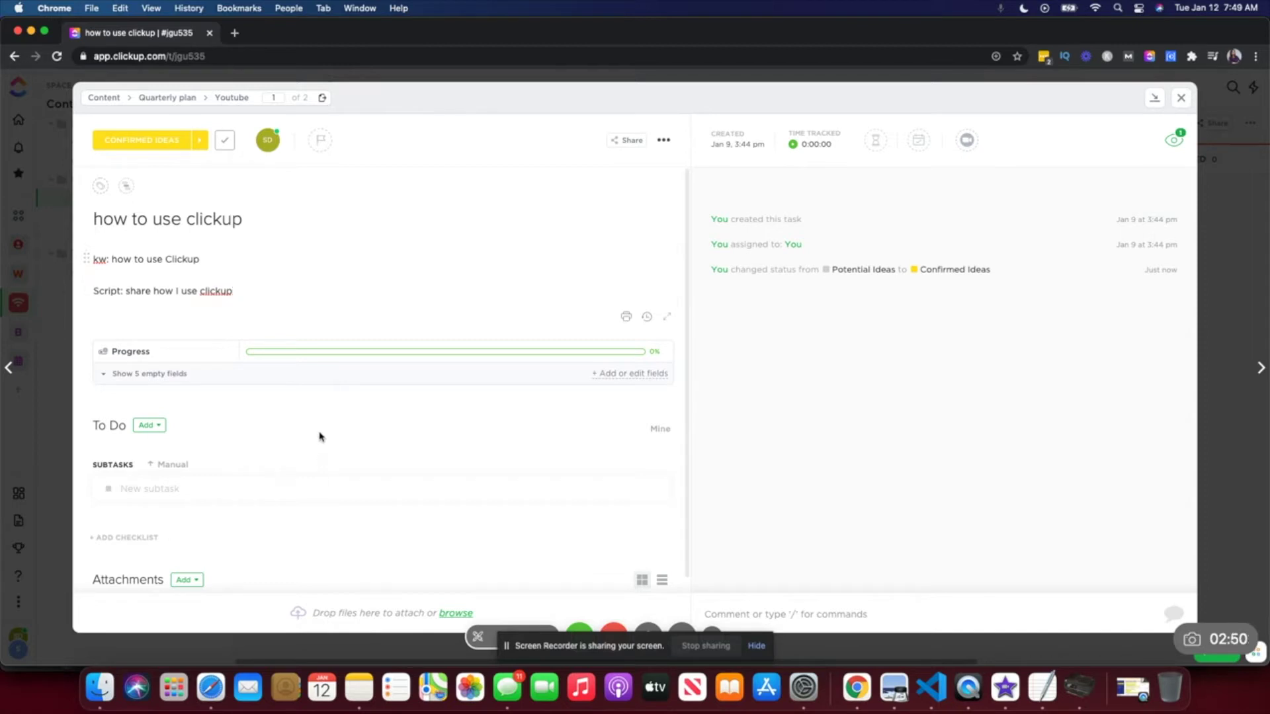
- Set the due date of the "how to use clickup" task to January 13, 2021
scroll(353, 451, down, 1)
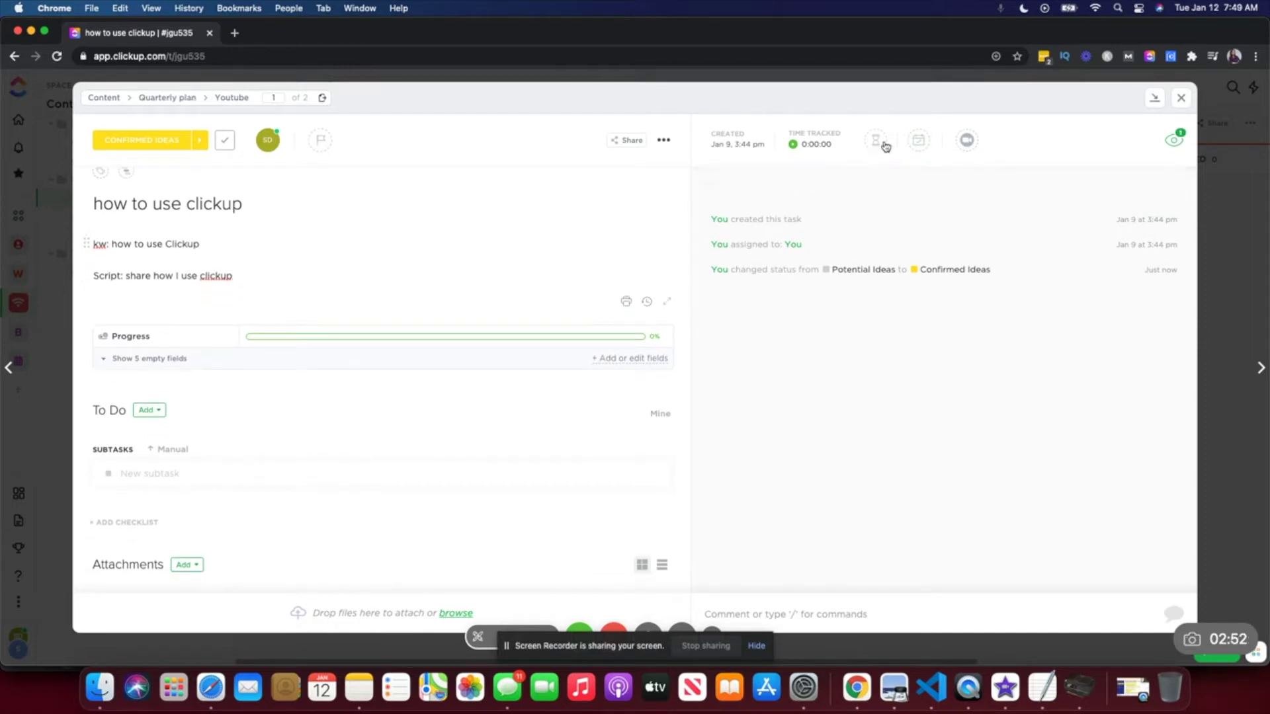
click(916, 142)
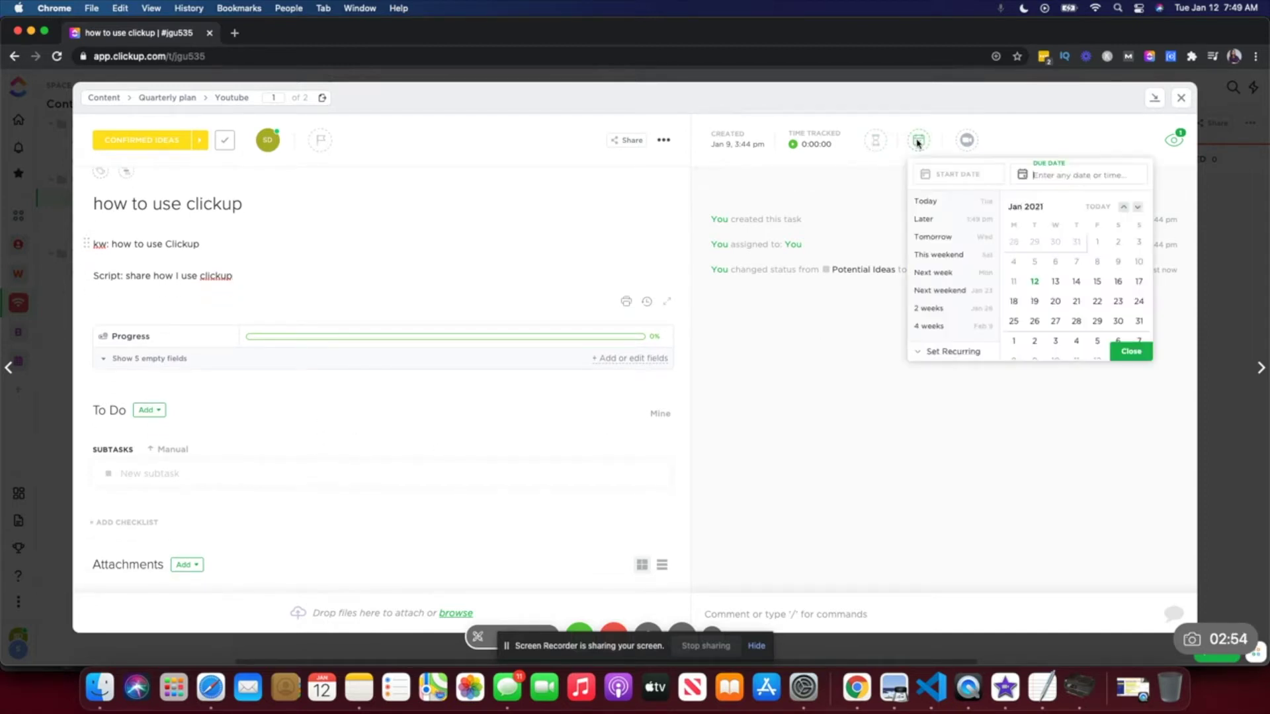
click(1055, 282)
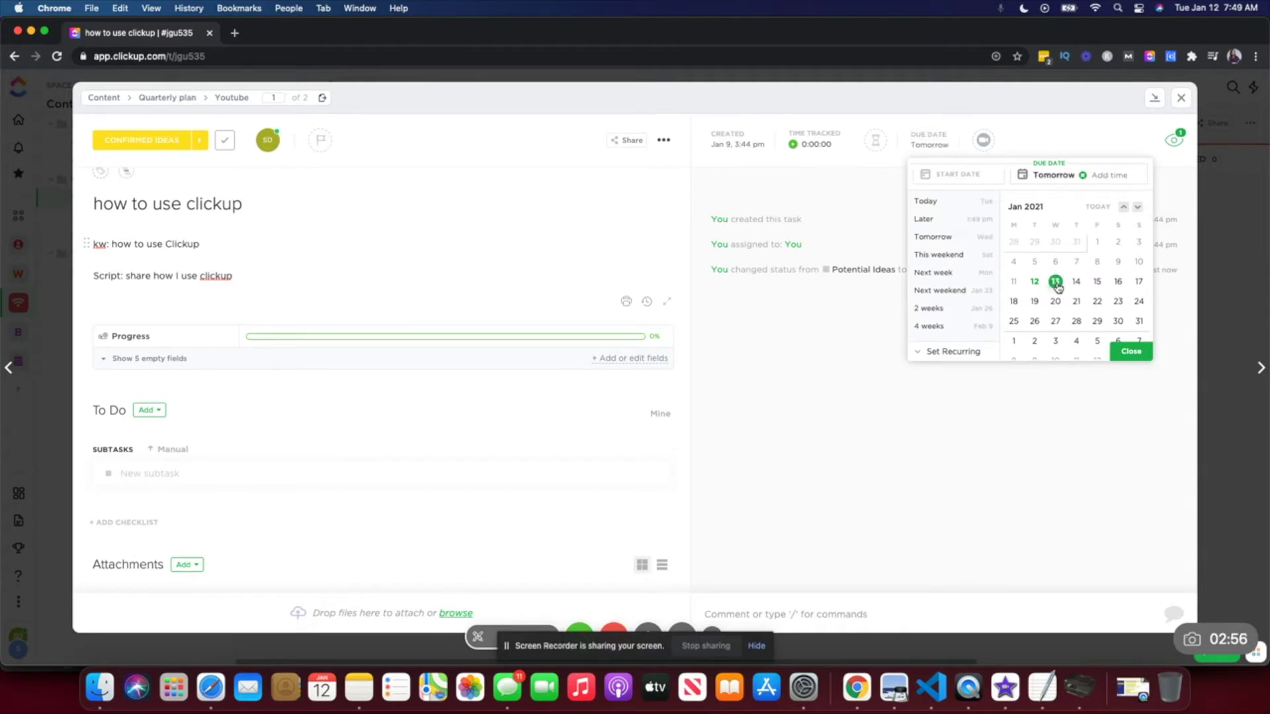
click(191, 418)
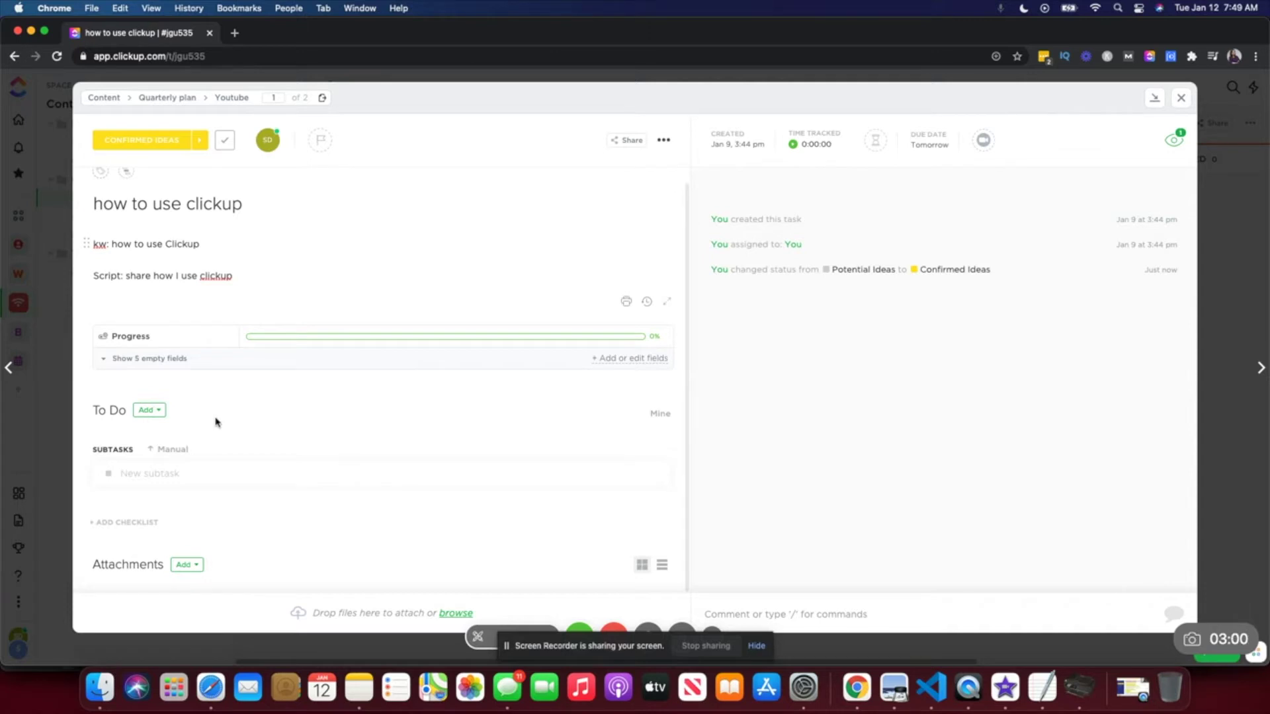
- Add a checklist to the task from the Youtube Checklist template
mouse_move(189, 522)
click(203, 524)
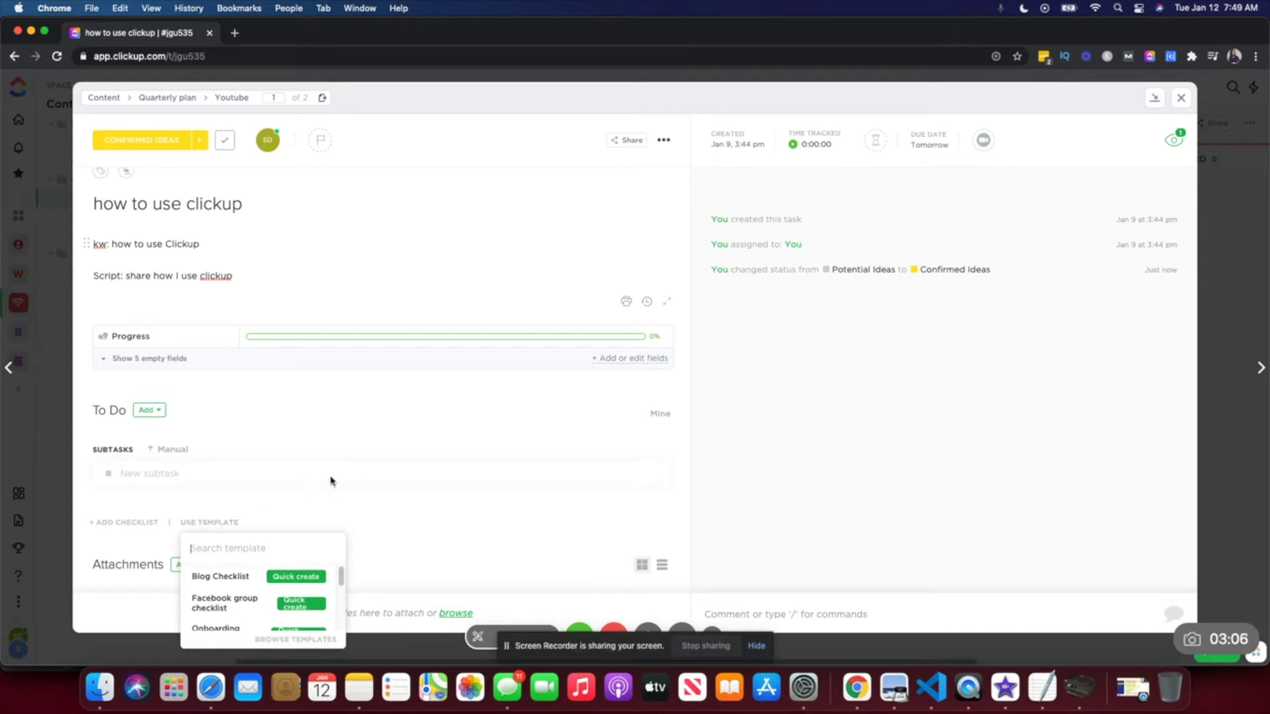
scroll(235, 613, down, 3)
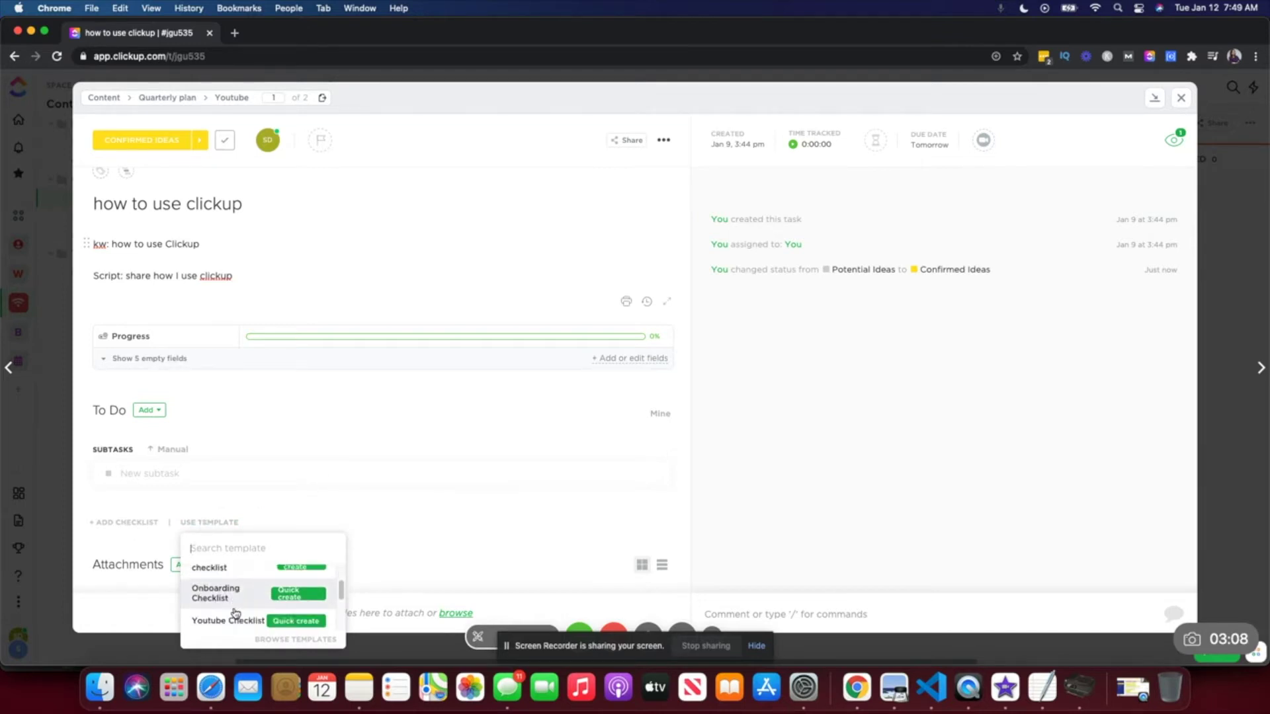
click(232, 618)
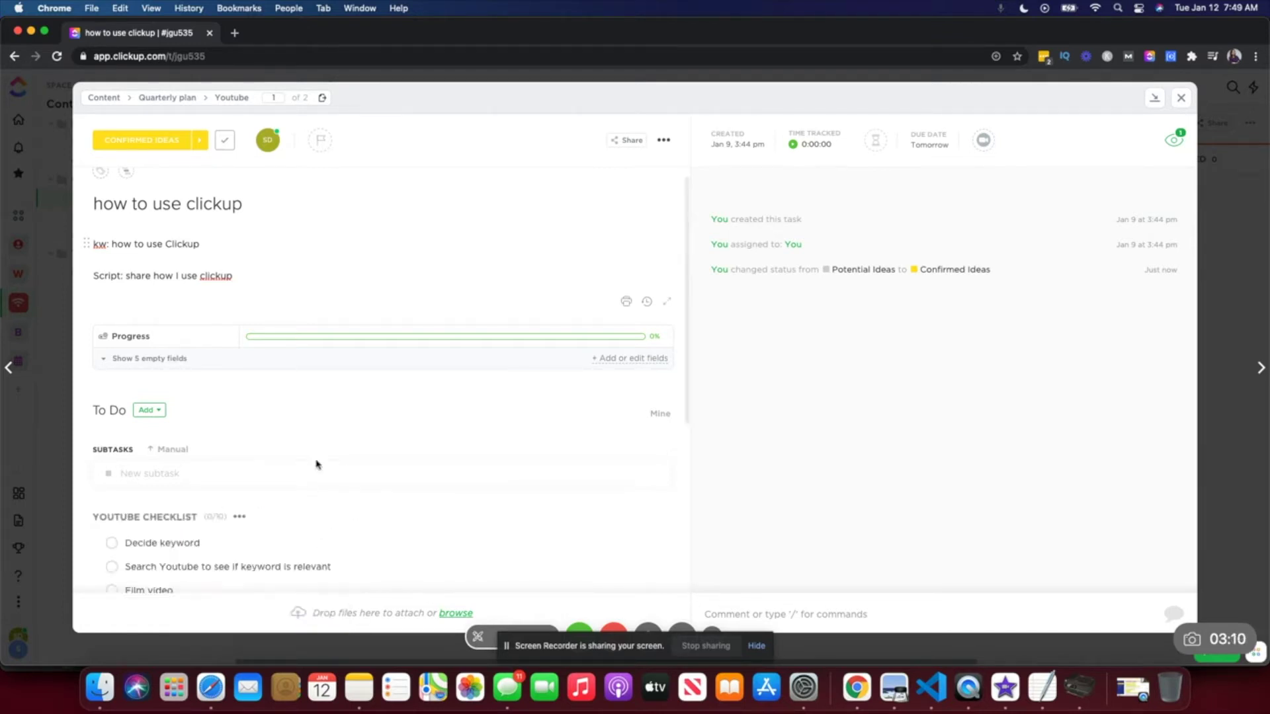
- Mark "Decide keyword" and "Search Youtube to see if keyword is relevant" as complete in the Youtube checklist
scroll(317, 460, down, 5)
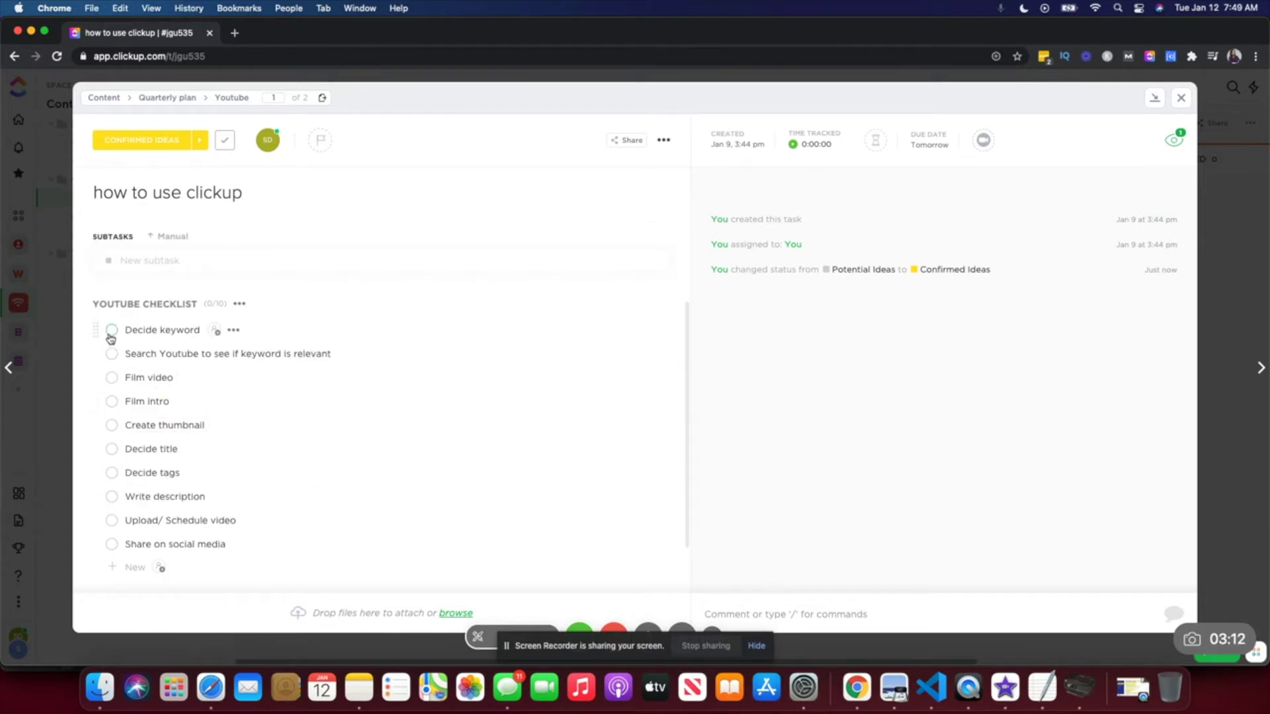
click(112, 331)
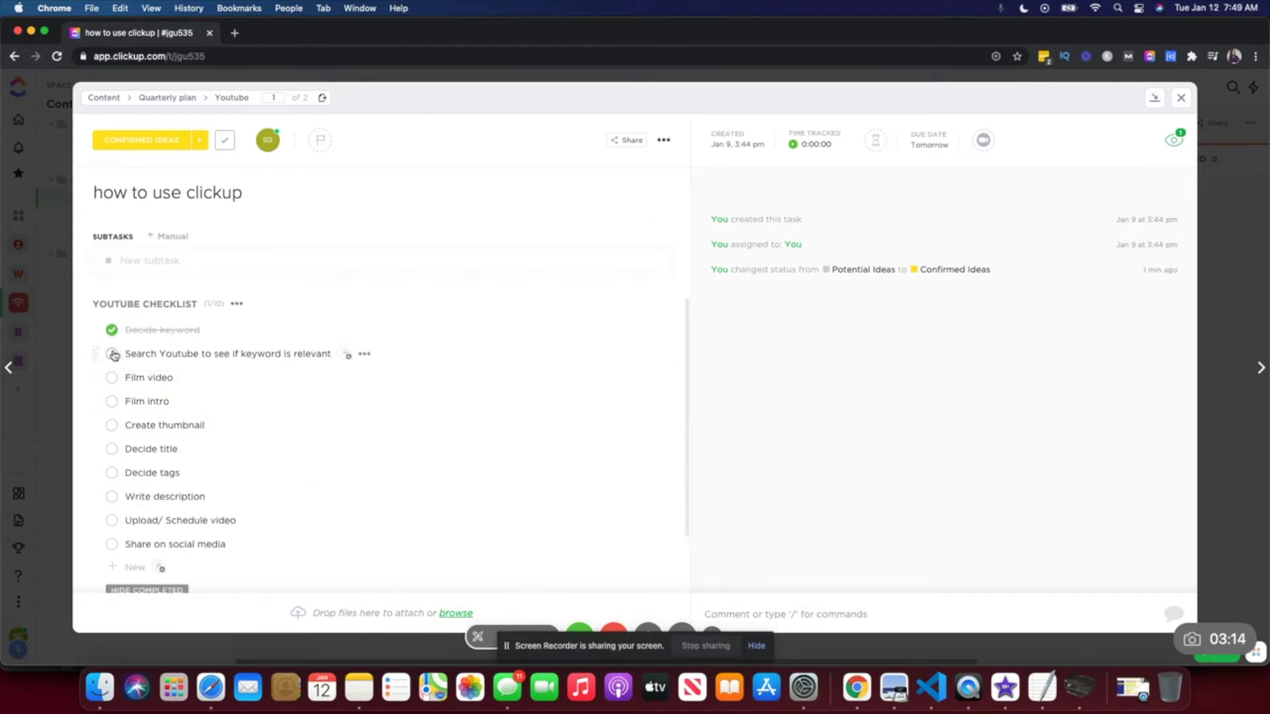
click(112, 355)
click(112, 355)
click(111, 356)
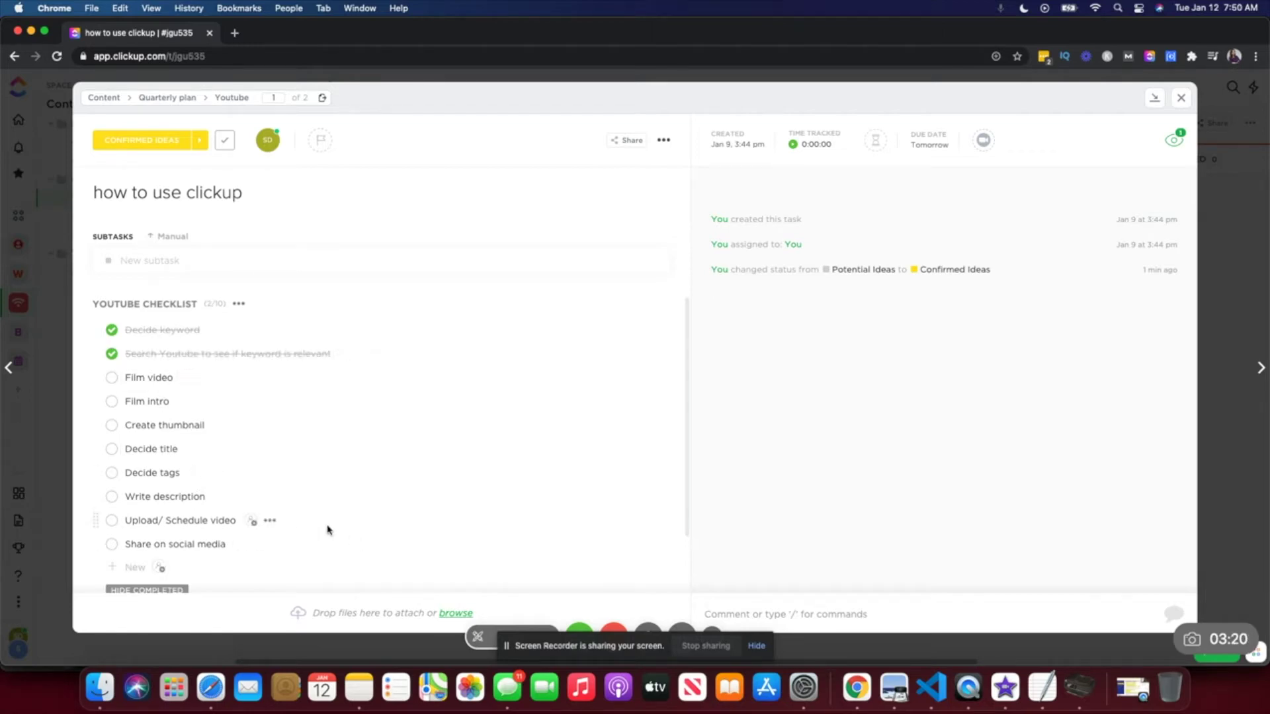
scroll(284, 514, down, 3)
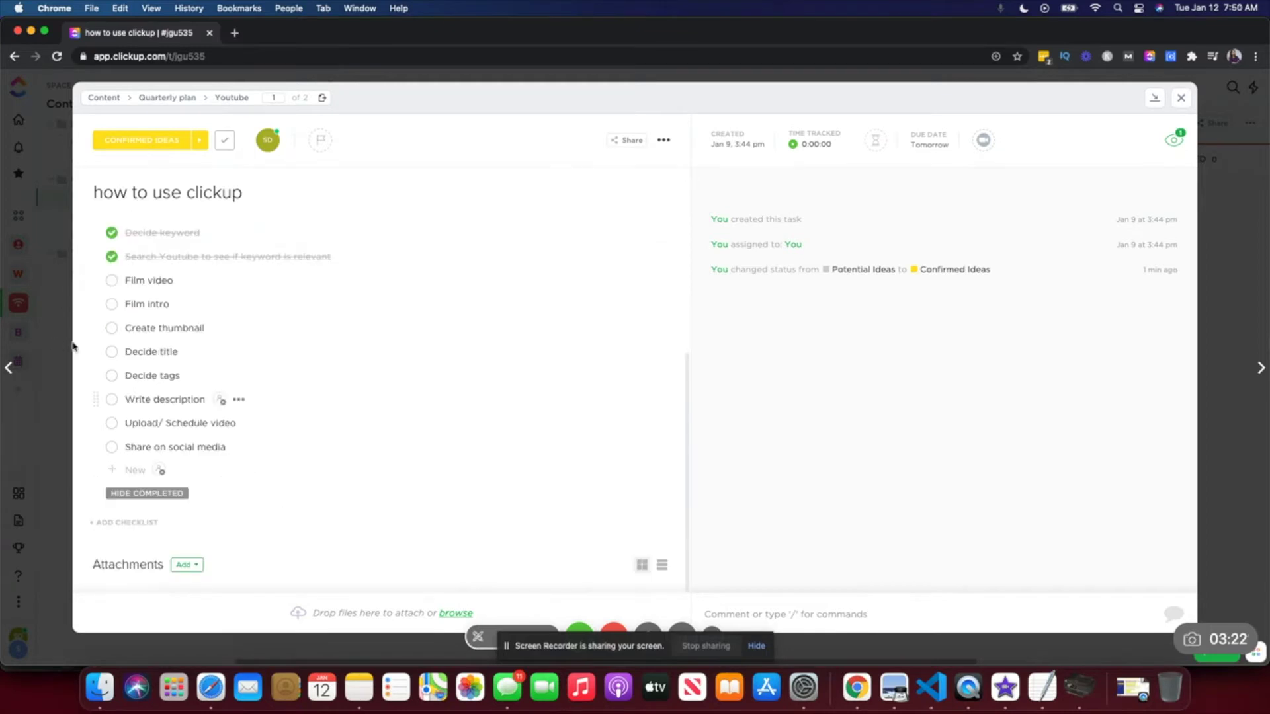
- Close the task and move the "how to use clickup" card from Confirmed Ideas to the end of Outlined
click(1181, 98)
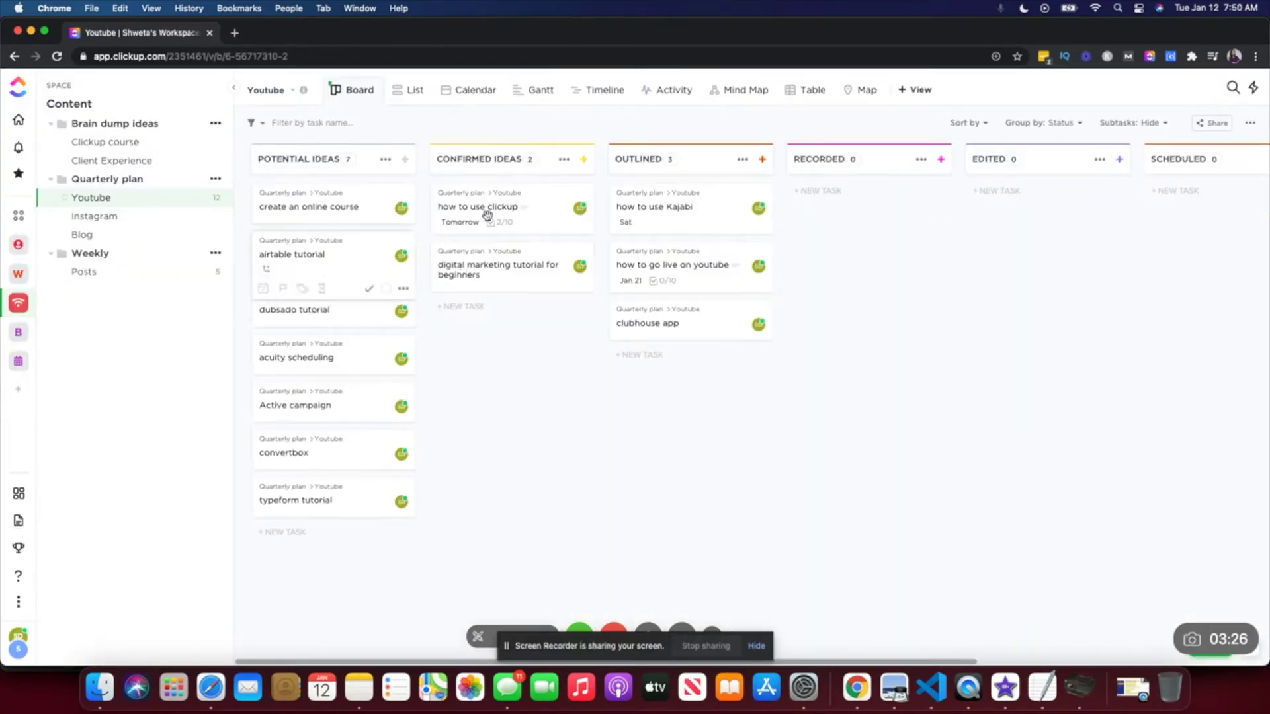
drag(483, 206, 661, 385)
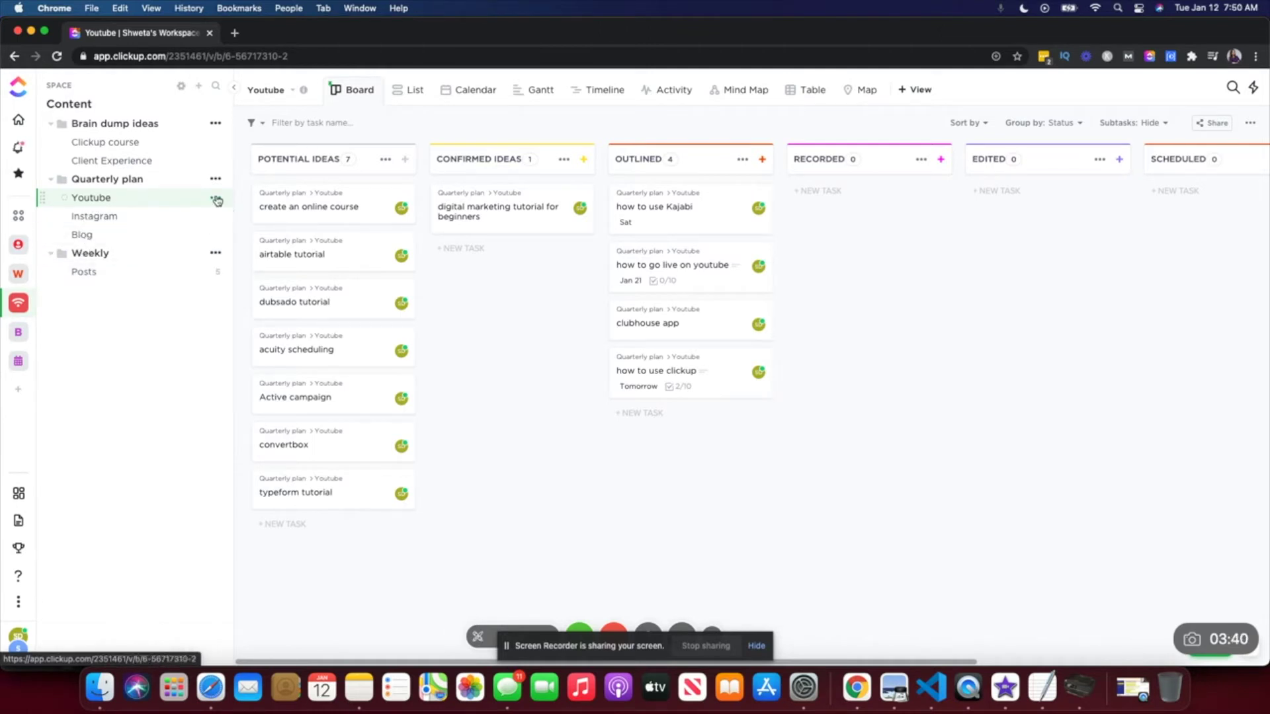
- Examine the trigger and action settings of the Youtube list's Status Changes automation, and close it without saving
click(216, 199)
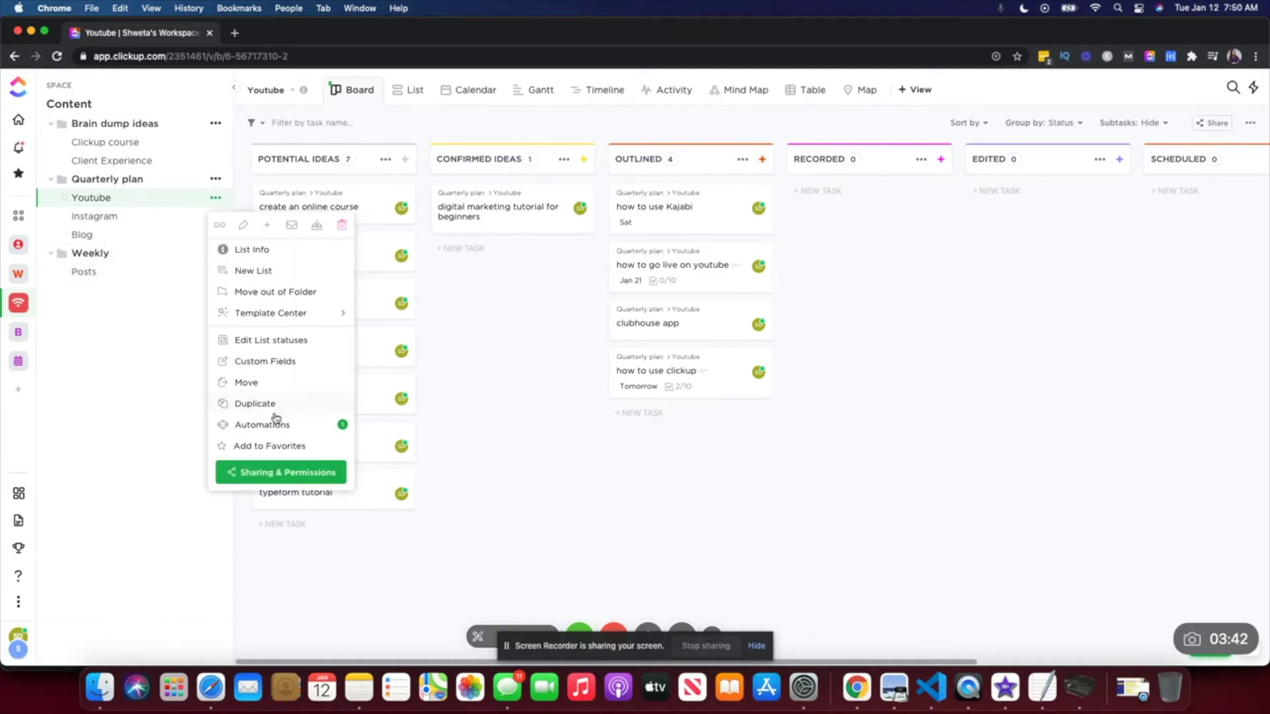
click(326, 430)
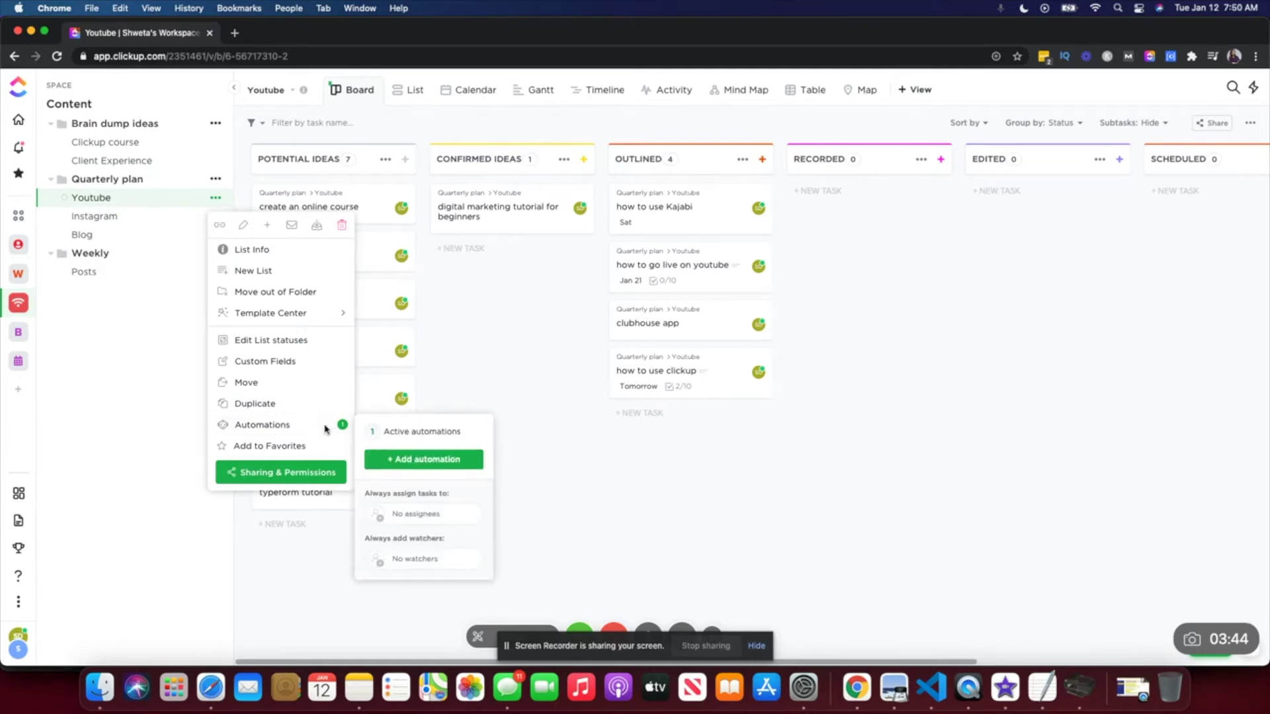
click(397, 433)
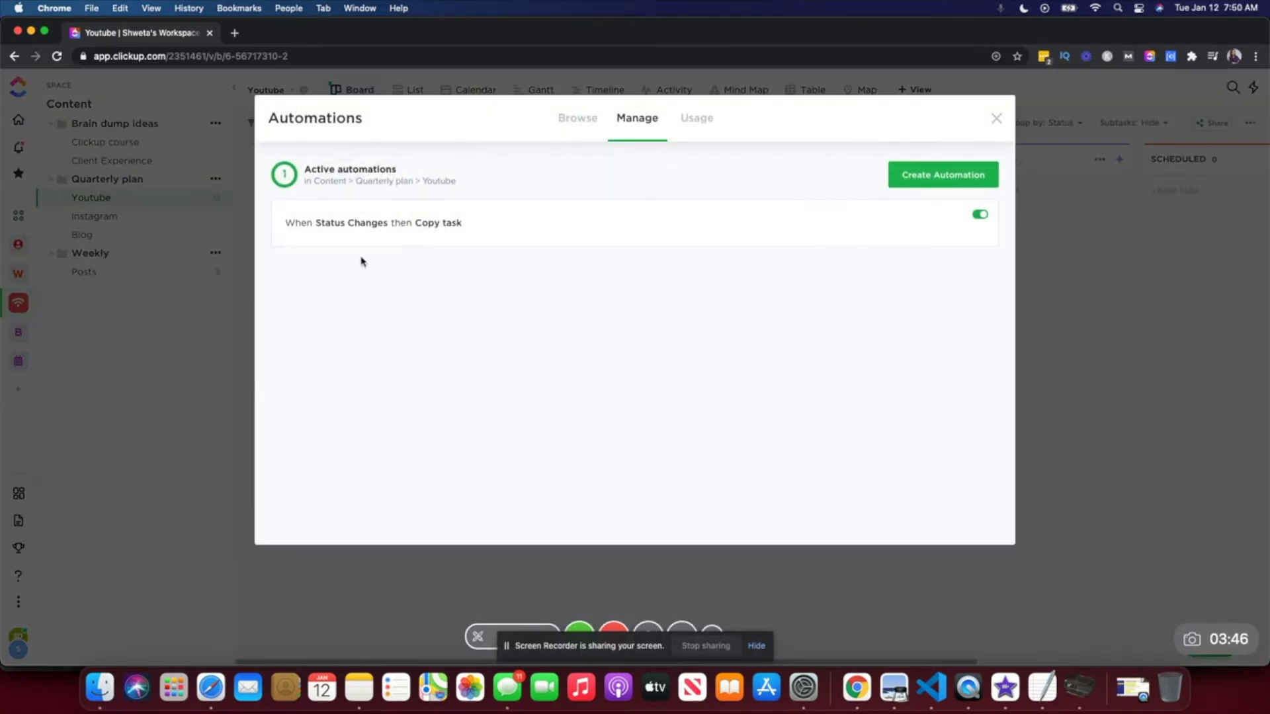
mouse_move(293, 243)
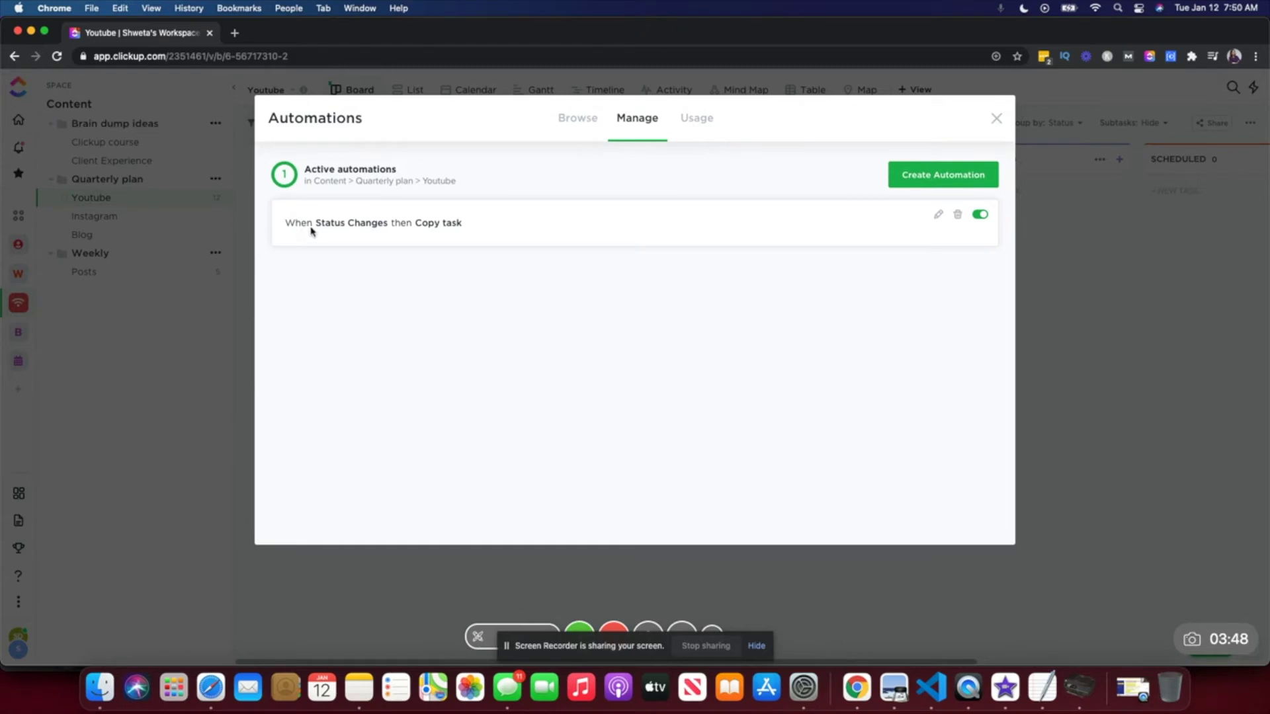
click(939, 217)
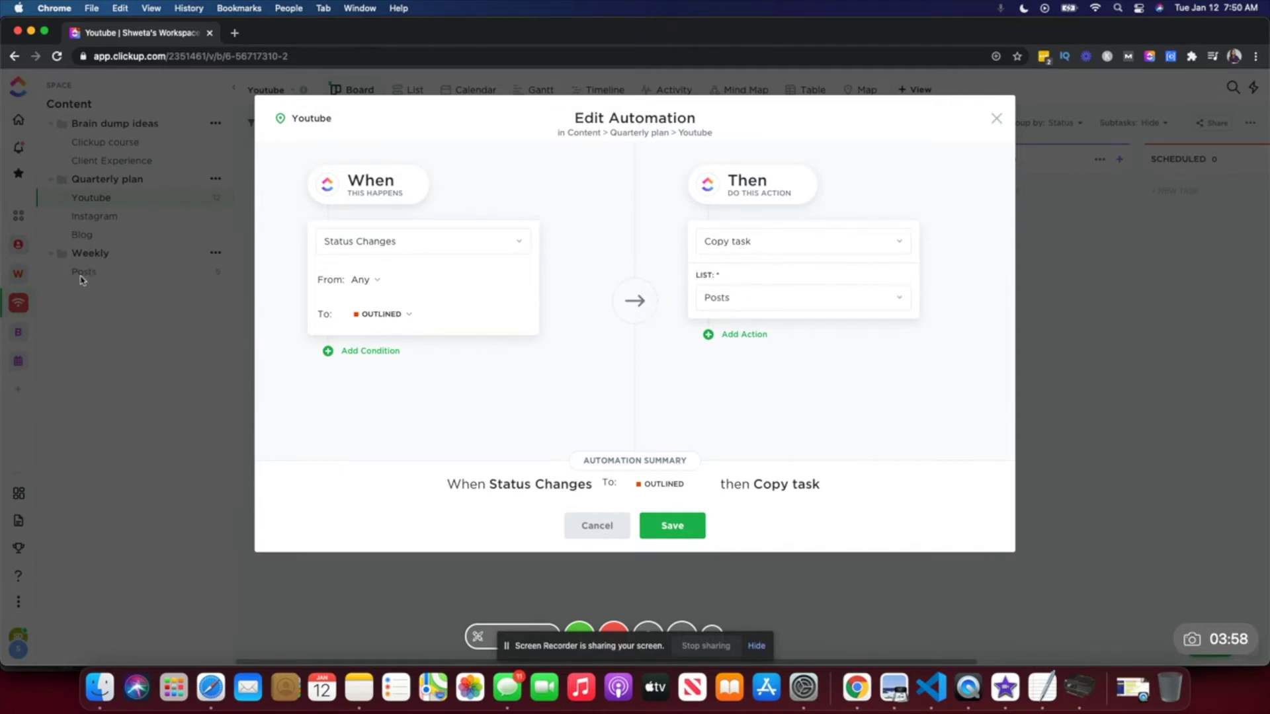
click(996, 120)
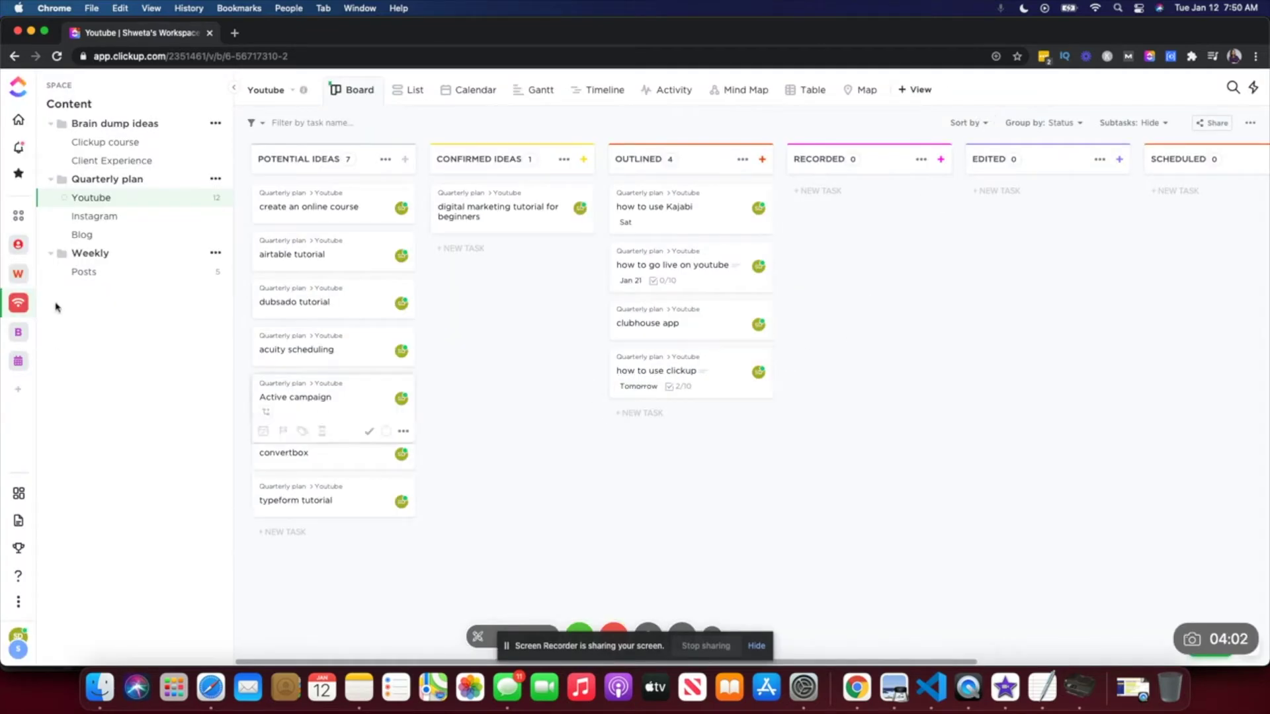
- In the Weekly folder's Posts list, set the Promo label of the "how to use clickup" task to Clickup course
click(82, 273)
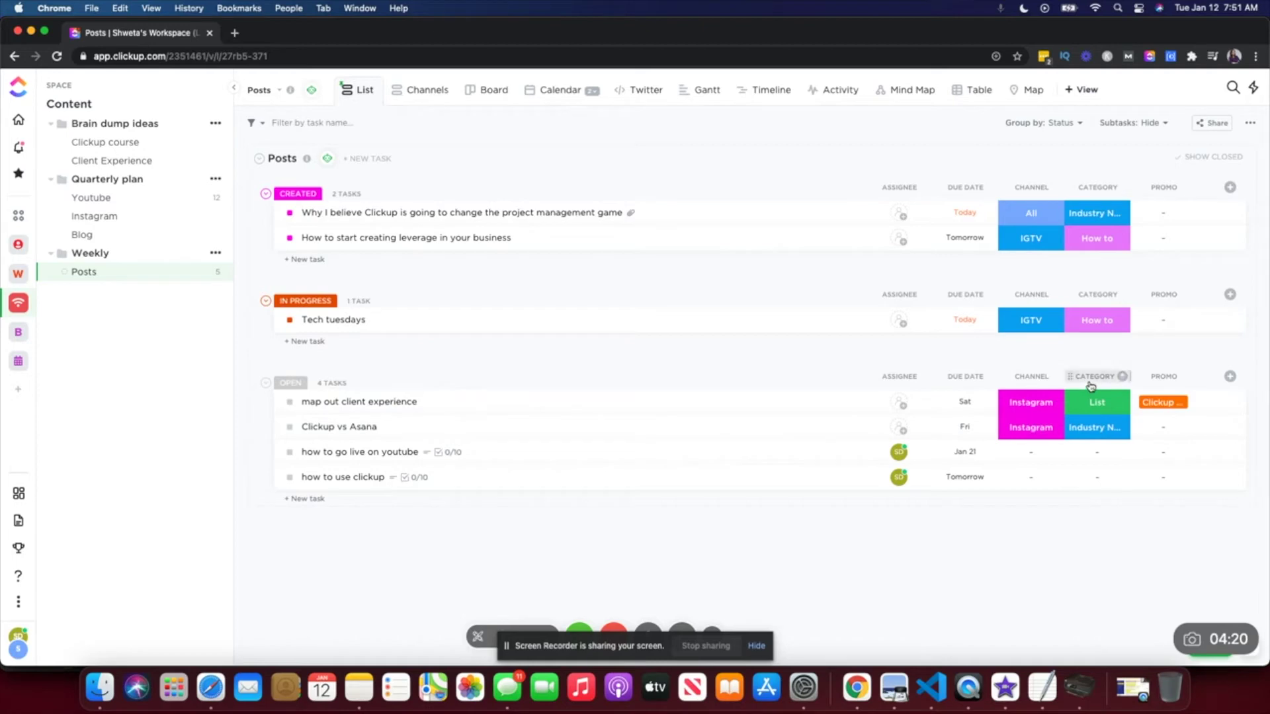
click(1160, 480)
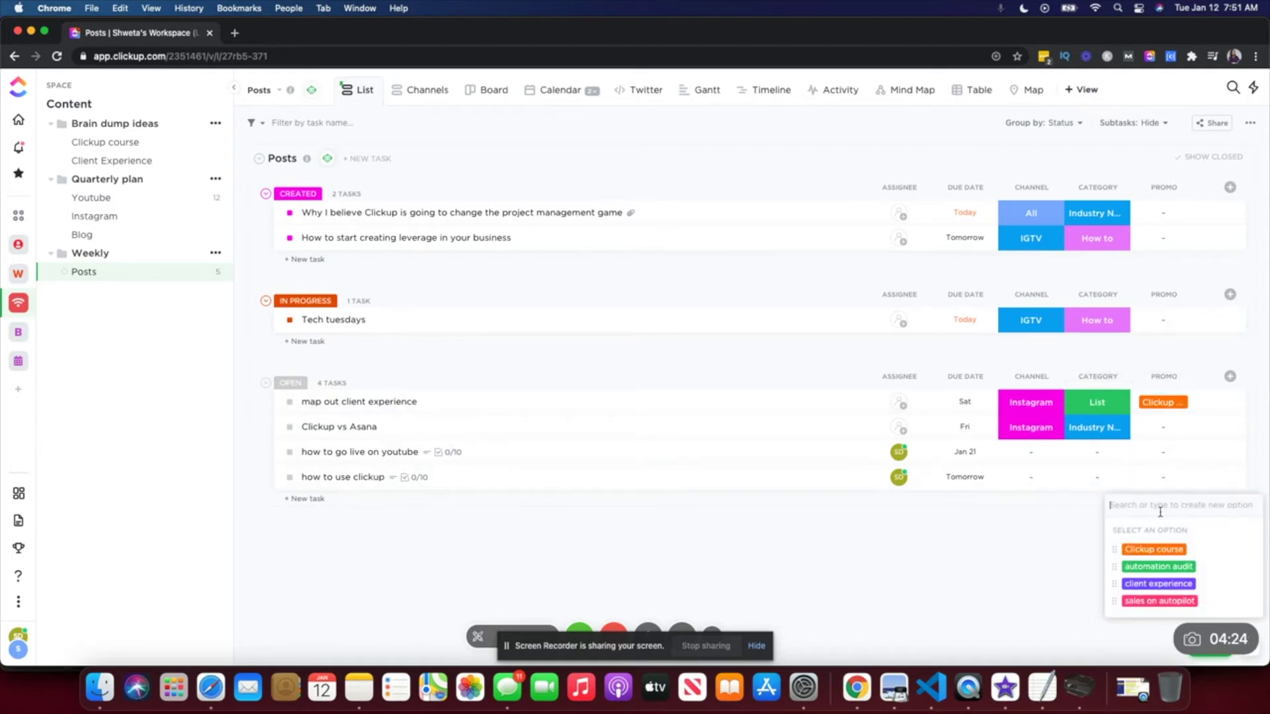
click(1151, 553)
click(1062, 541)
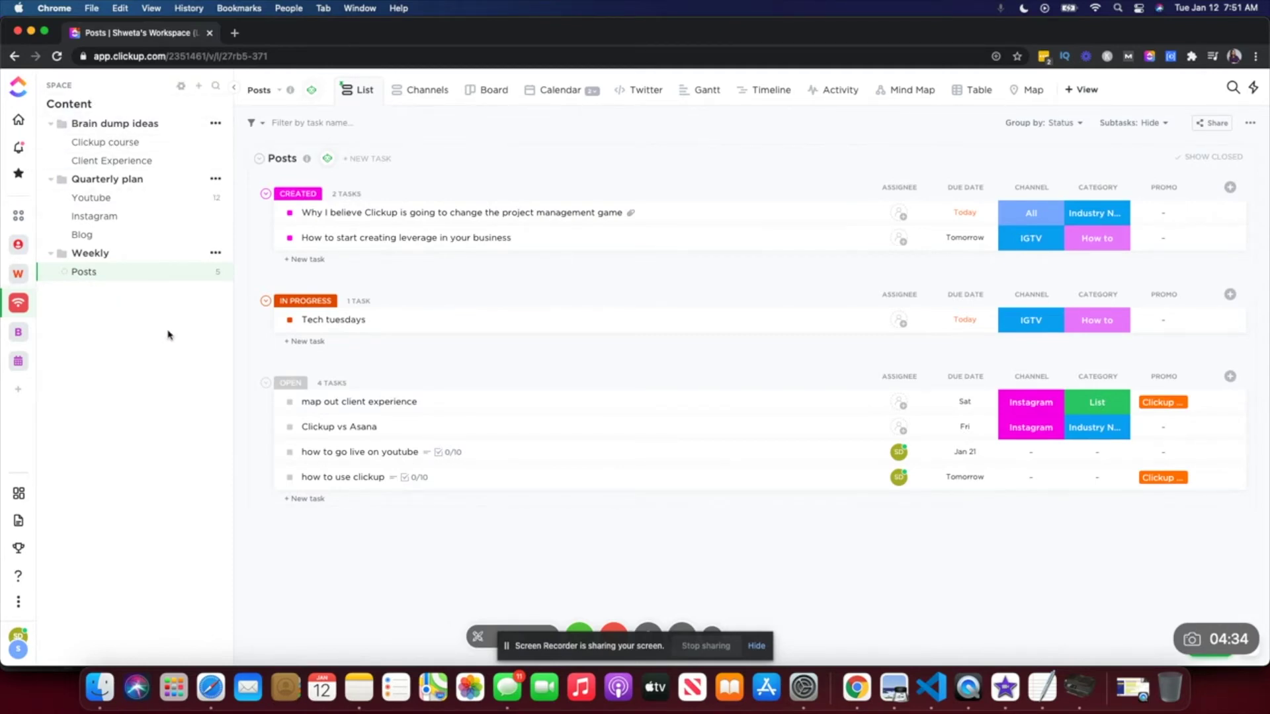
- Set the category of the "how to use clickup" post to How to and its channel to YouTube
click(1100, 478)
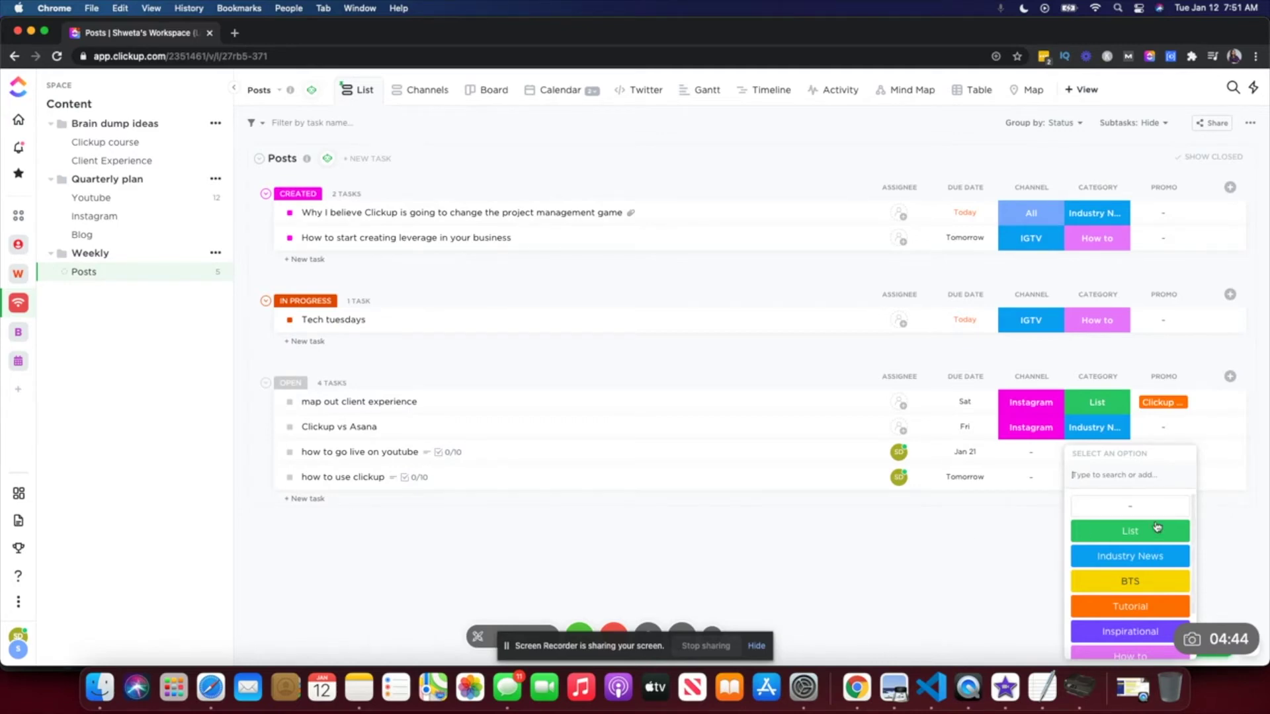
scroll(1122, 605, down, 1)
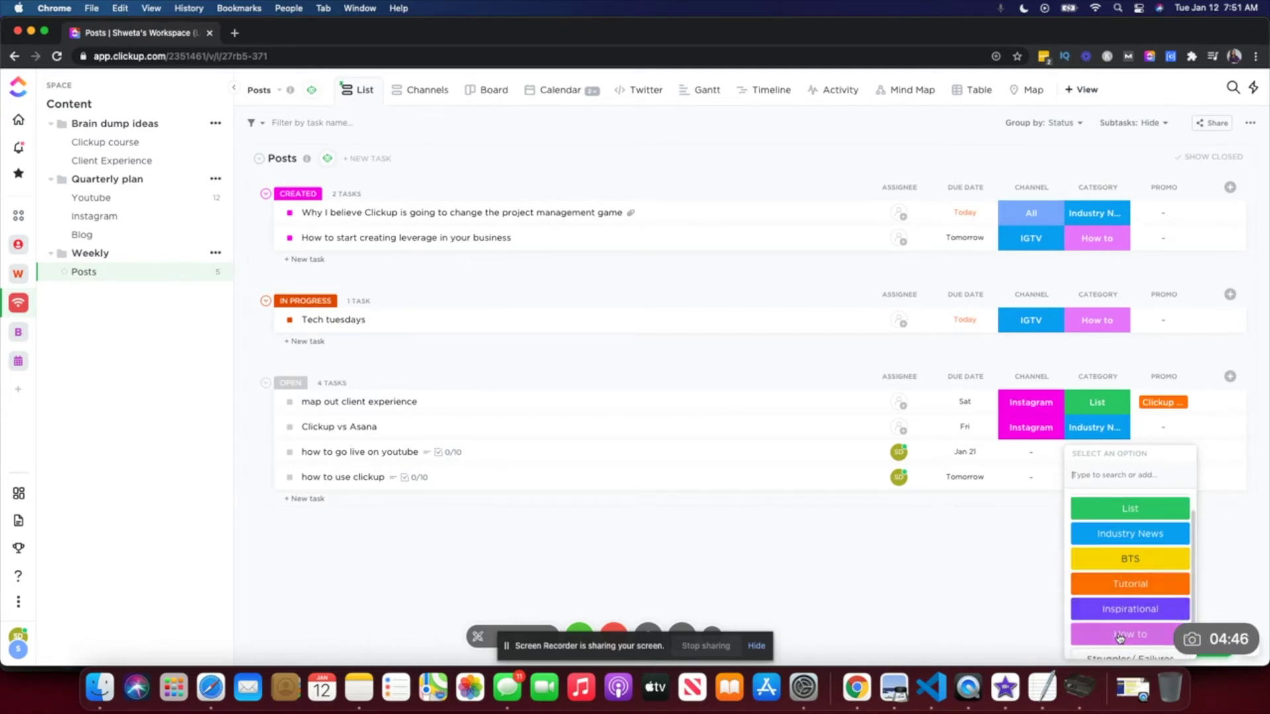
click(1120, 634)
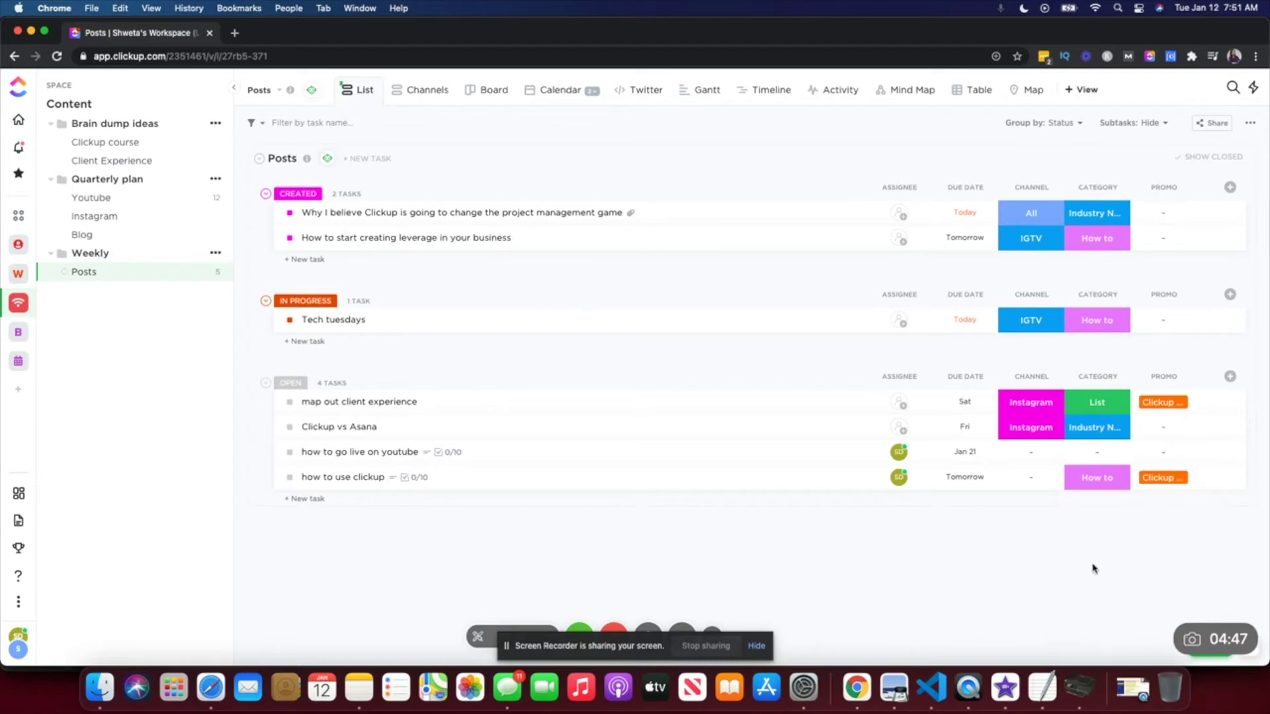
click(1029, 478)
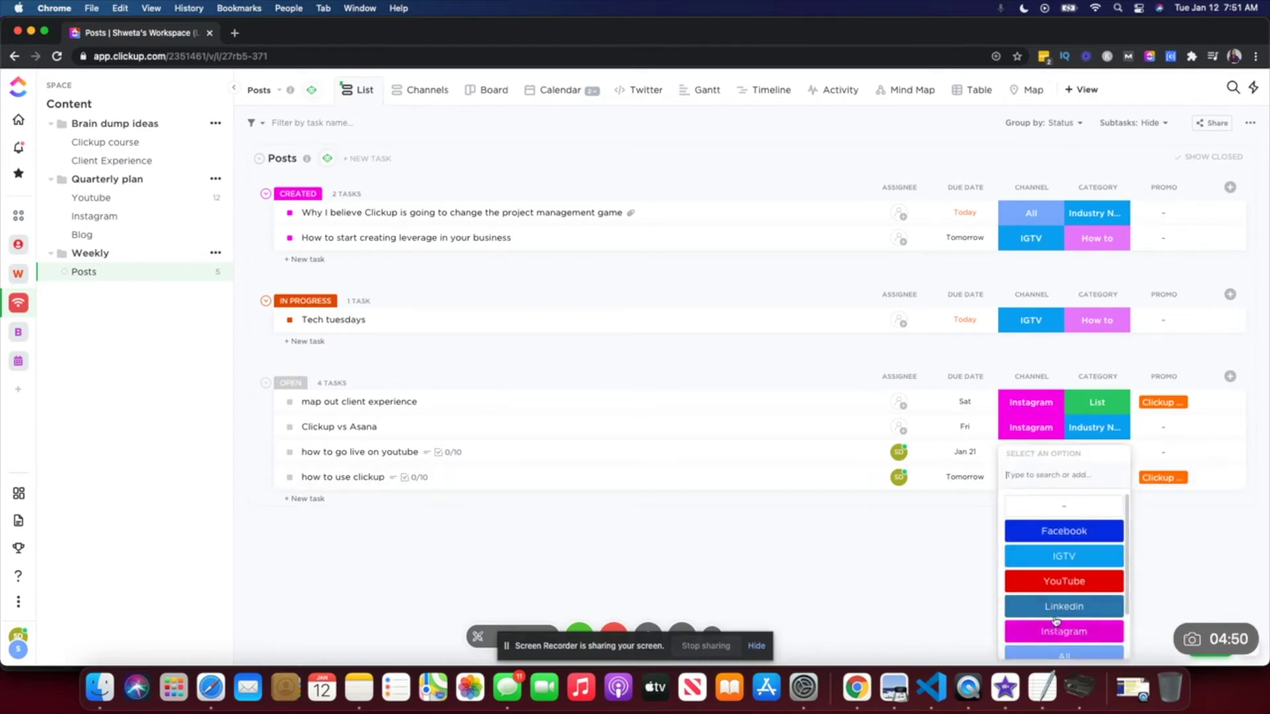
click(1051, 581)
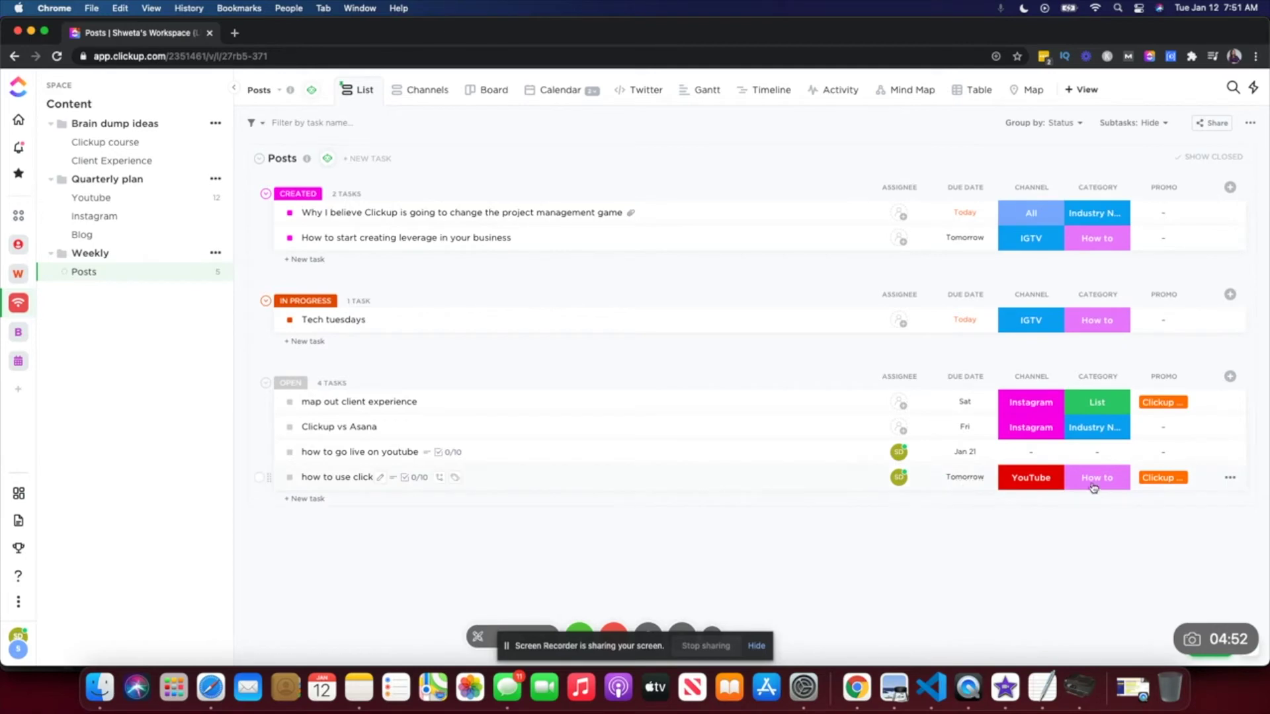
- In the "how to use clickup" post's Youtube checklist, complete "Decide keyword" and "Search Youtube to see if keyword is relevant", and close the task
click(338, 480)
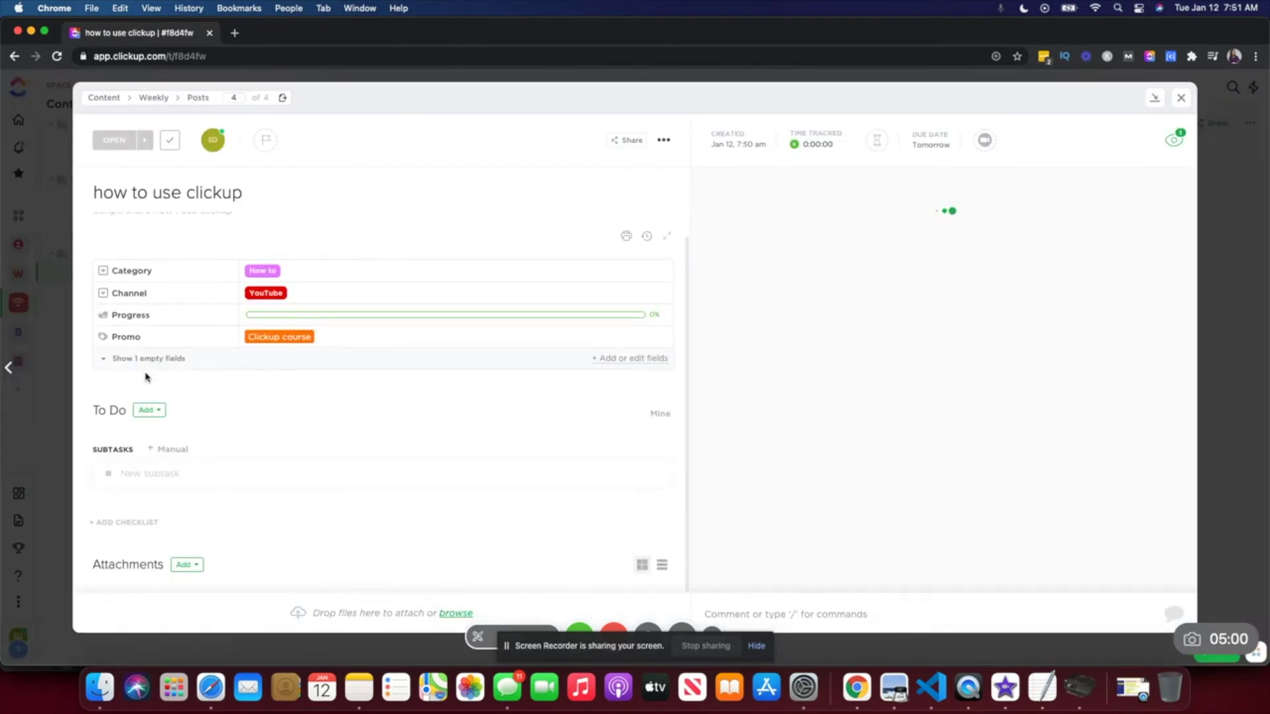
scroll(196, 478, down, 2)
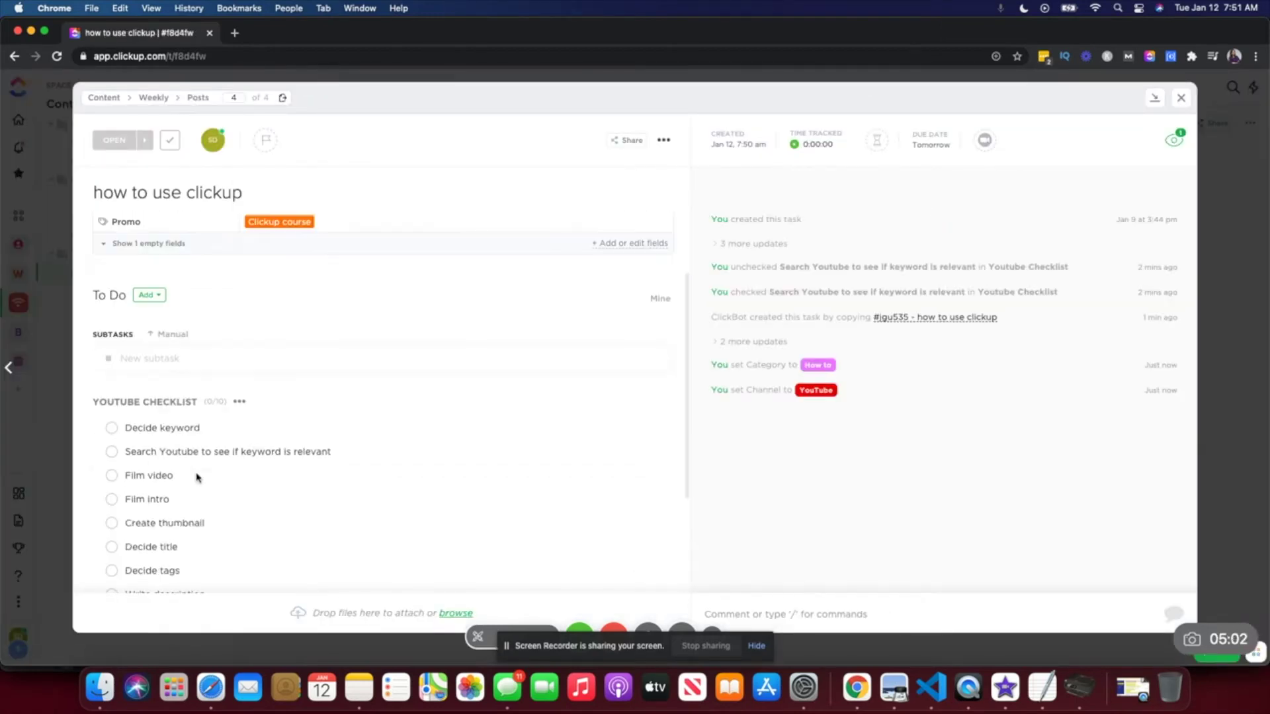
click(112, 428)
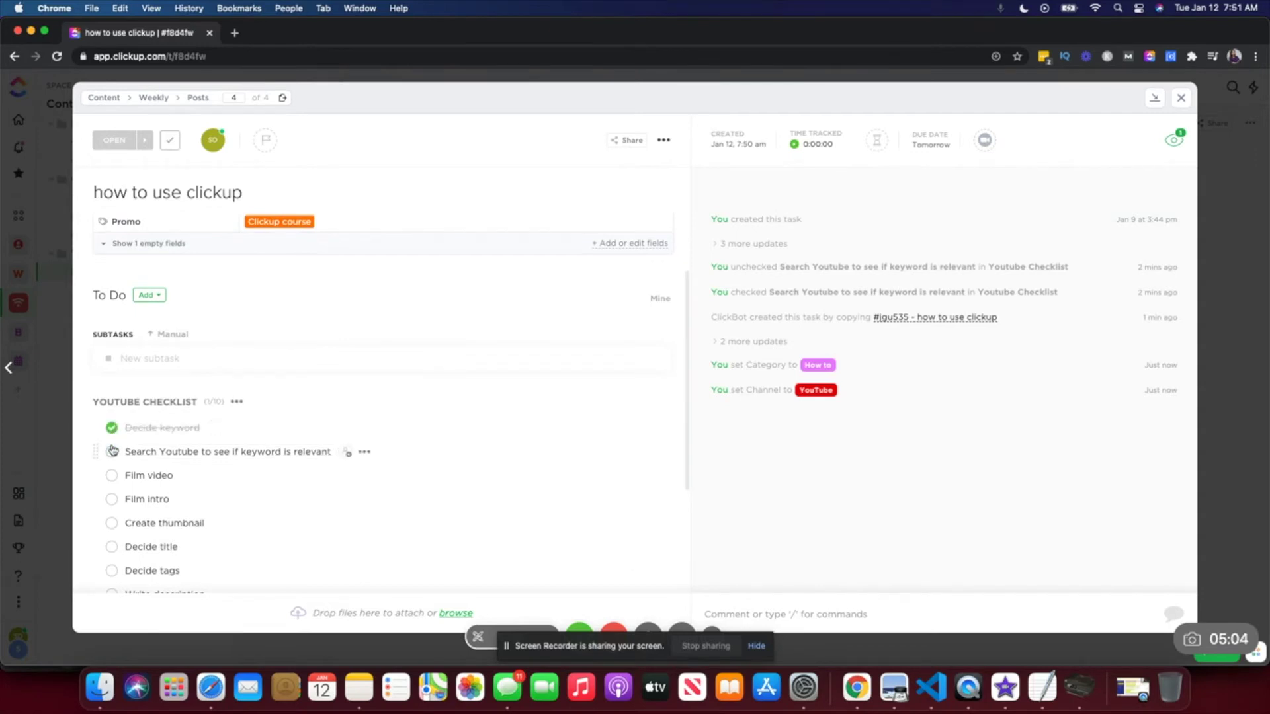
click(112, 455)
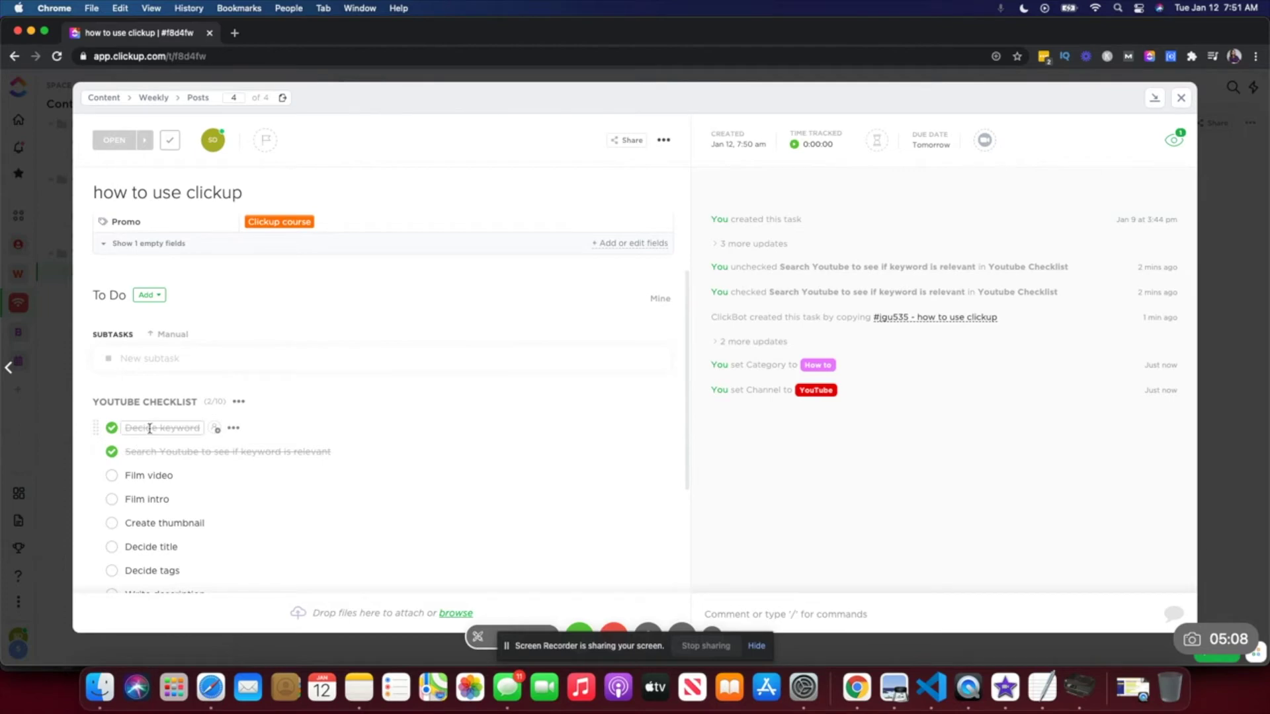
click(1179, 101)
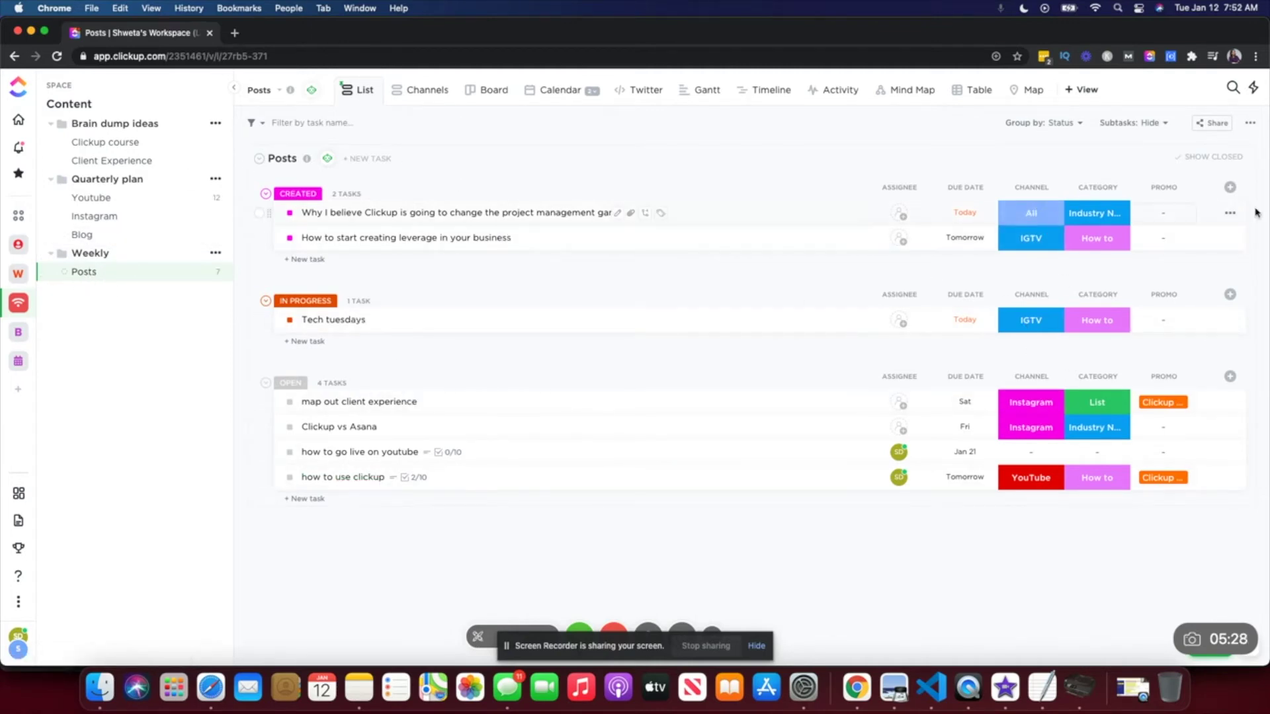
- Start a new Labels column named "mode" in the Posts list with a blue first option "video"
click(1231, 187)
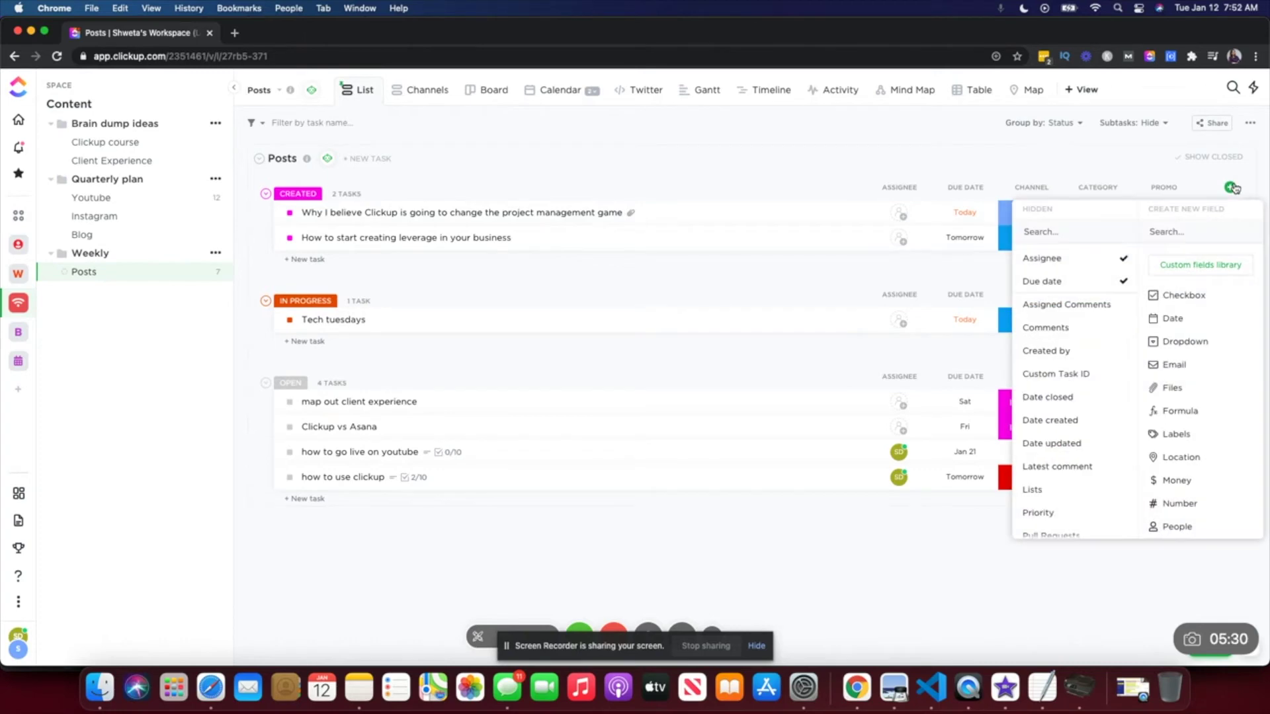
click(1175, 434)
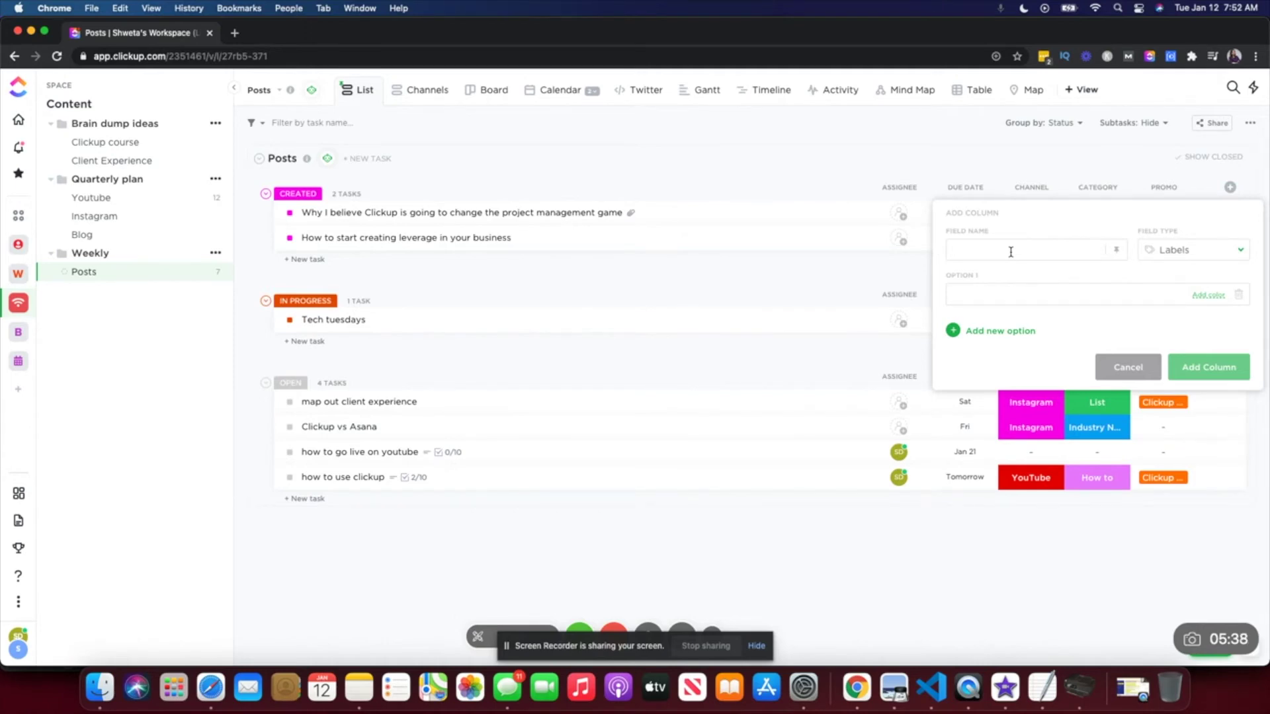
text(mode)
text(video)
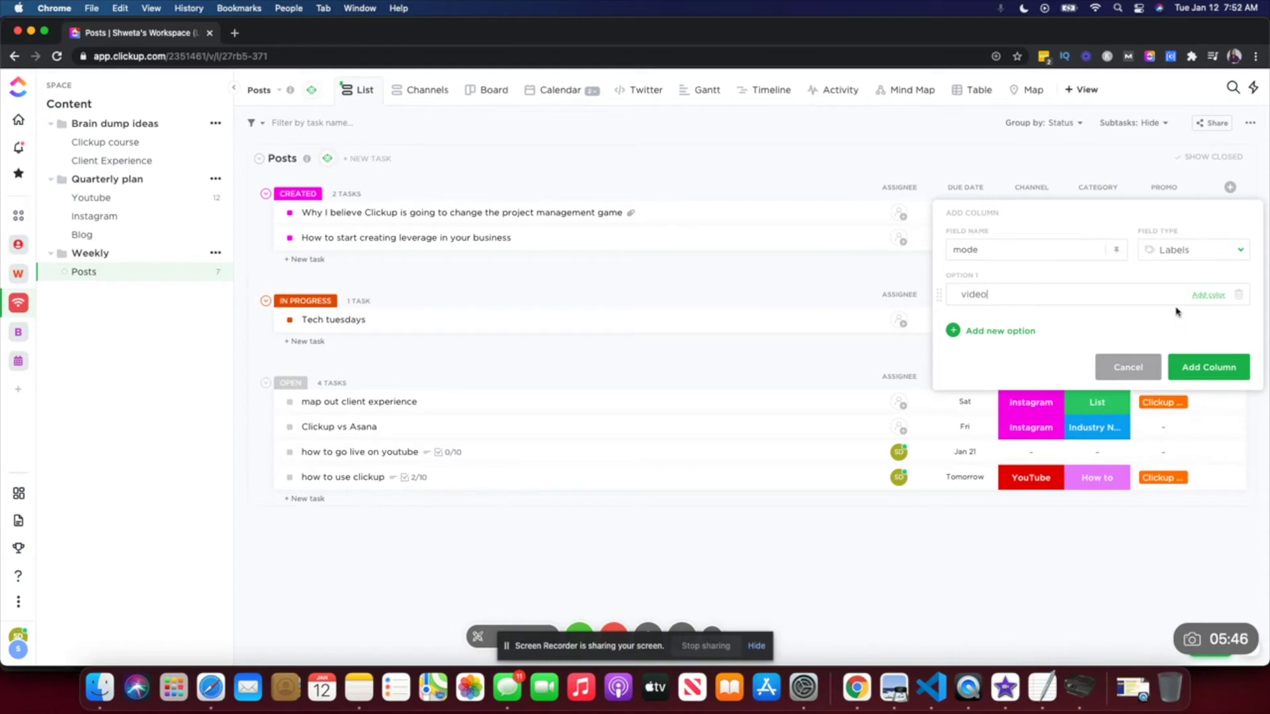
click(1208, 295)
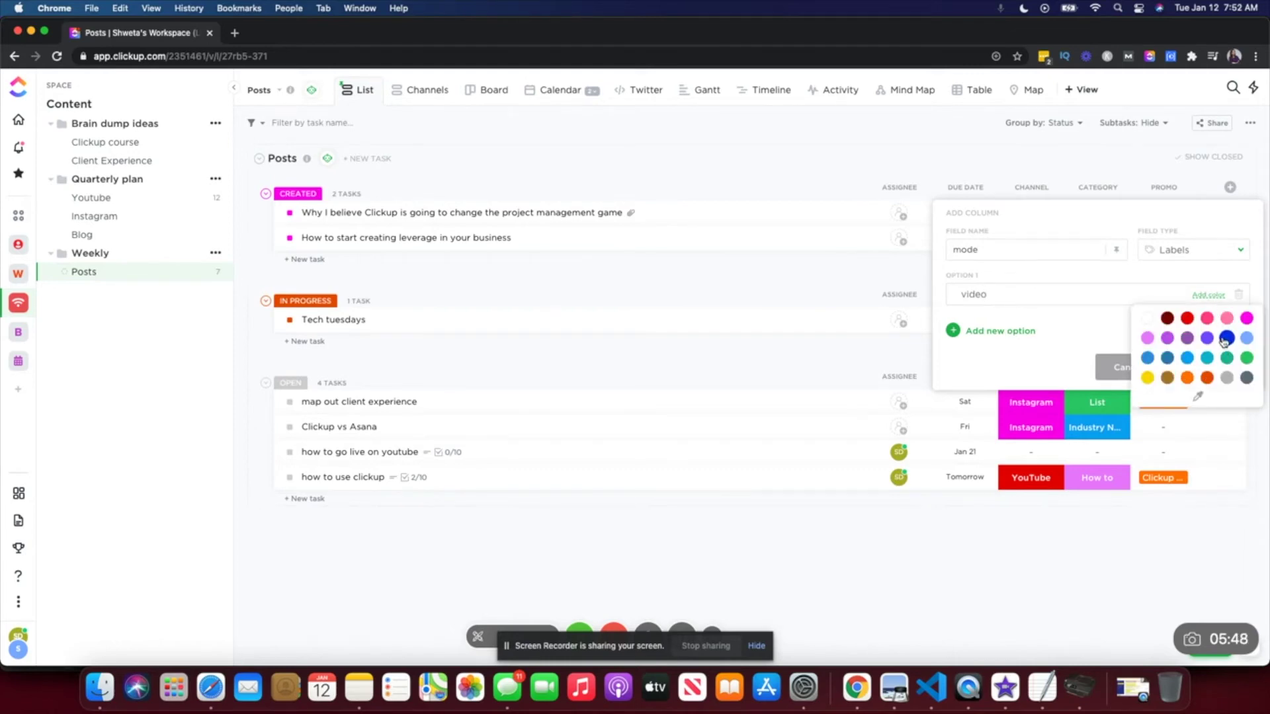
click(1227, 338)
- Add a purple "audio" option and a green "text" option to the mode field, and add the column to the list
click(1021, 332)
text(audio)
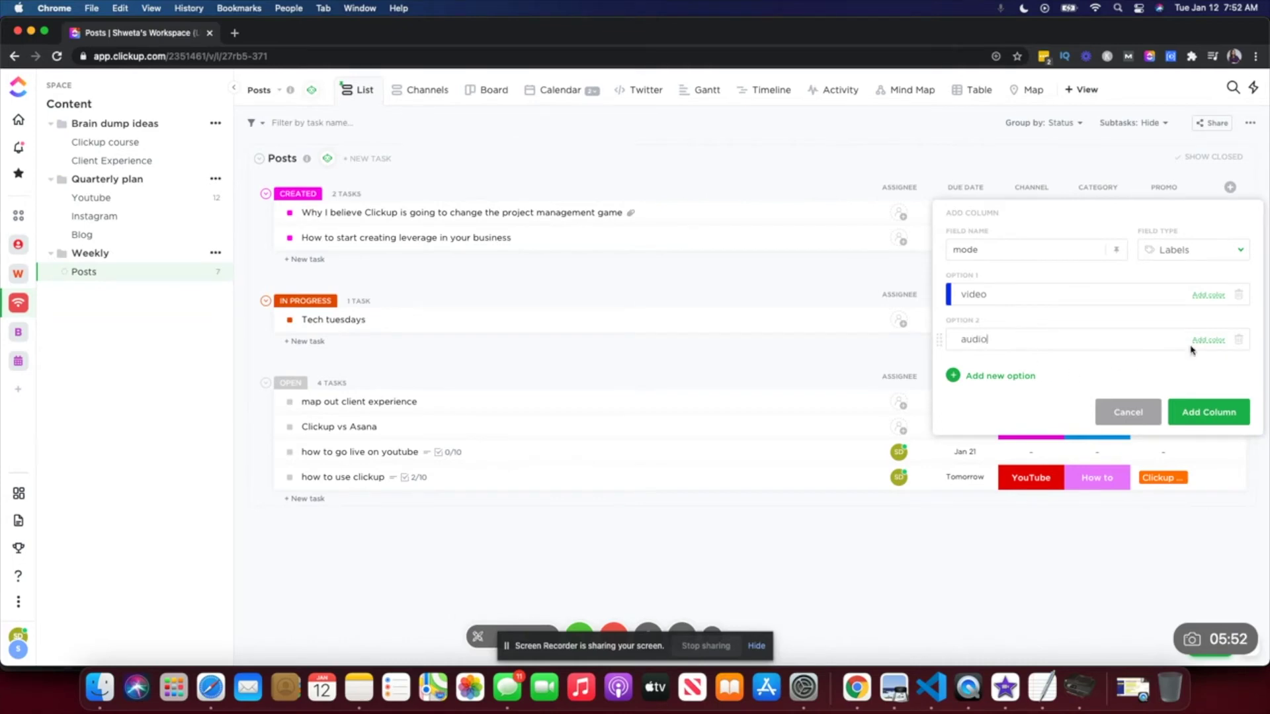
click(1208, 340)
click(1165, 388)
click(1017, 376)
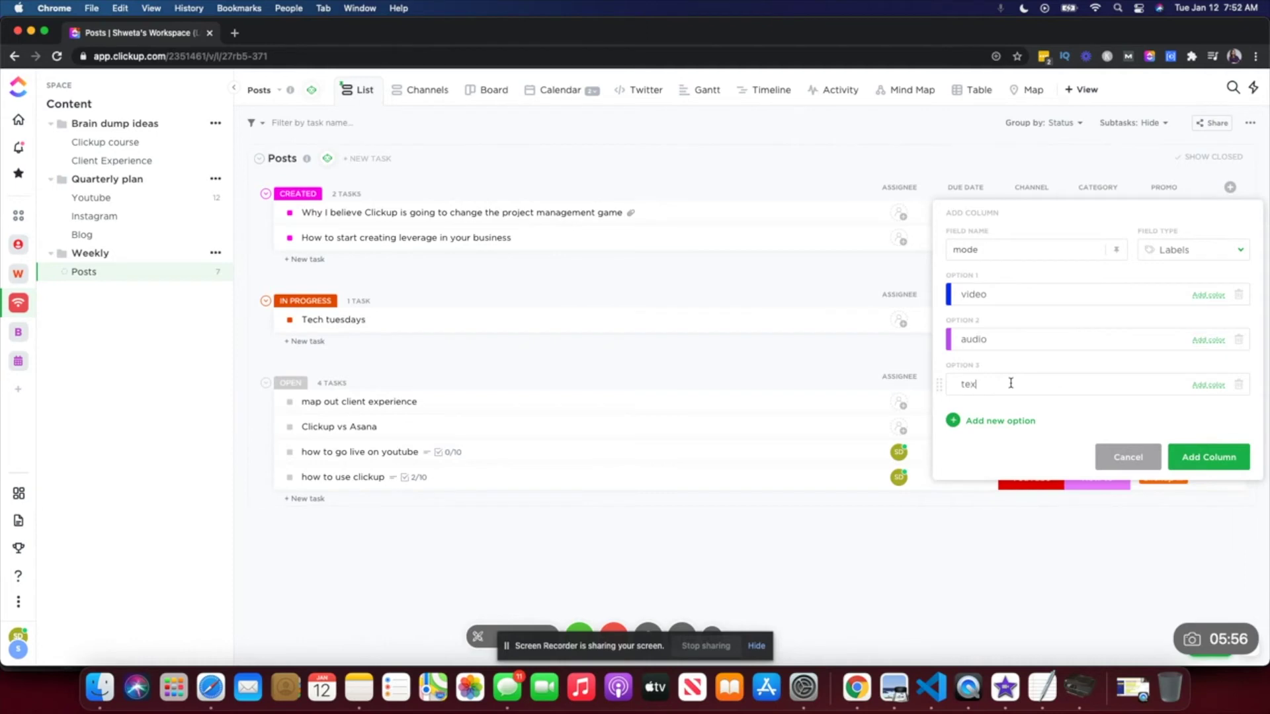
click(1215, 385)
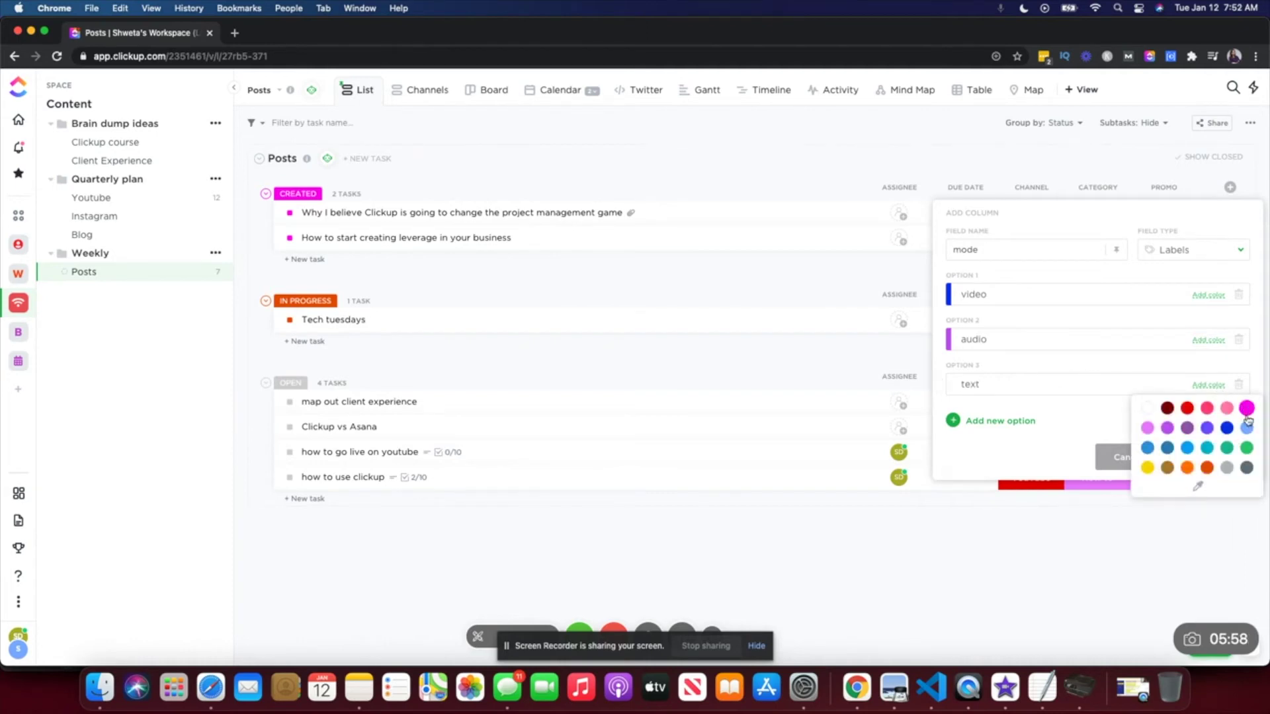
click(1248, 447)
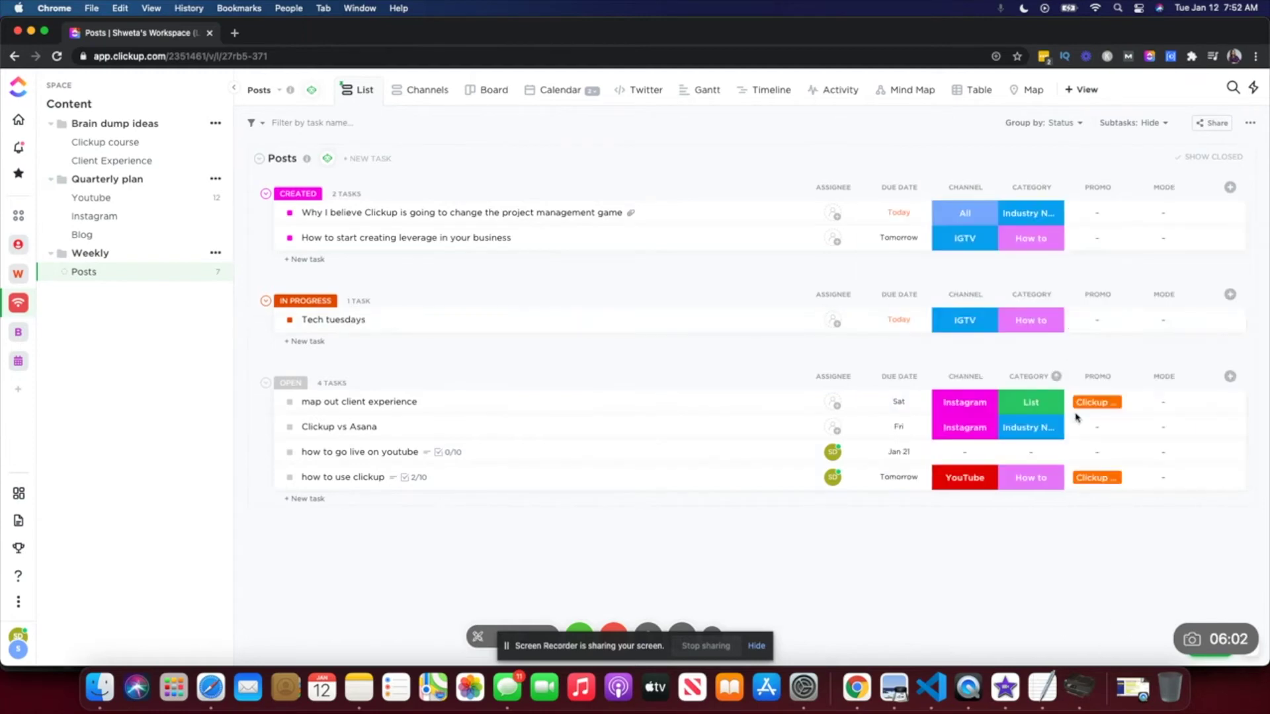
- Set the mode of the "how to use clickup" post to video
click(1161, 481)
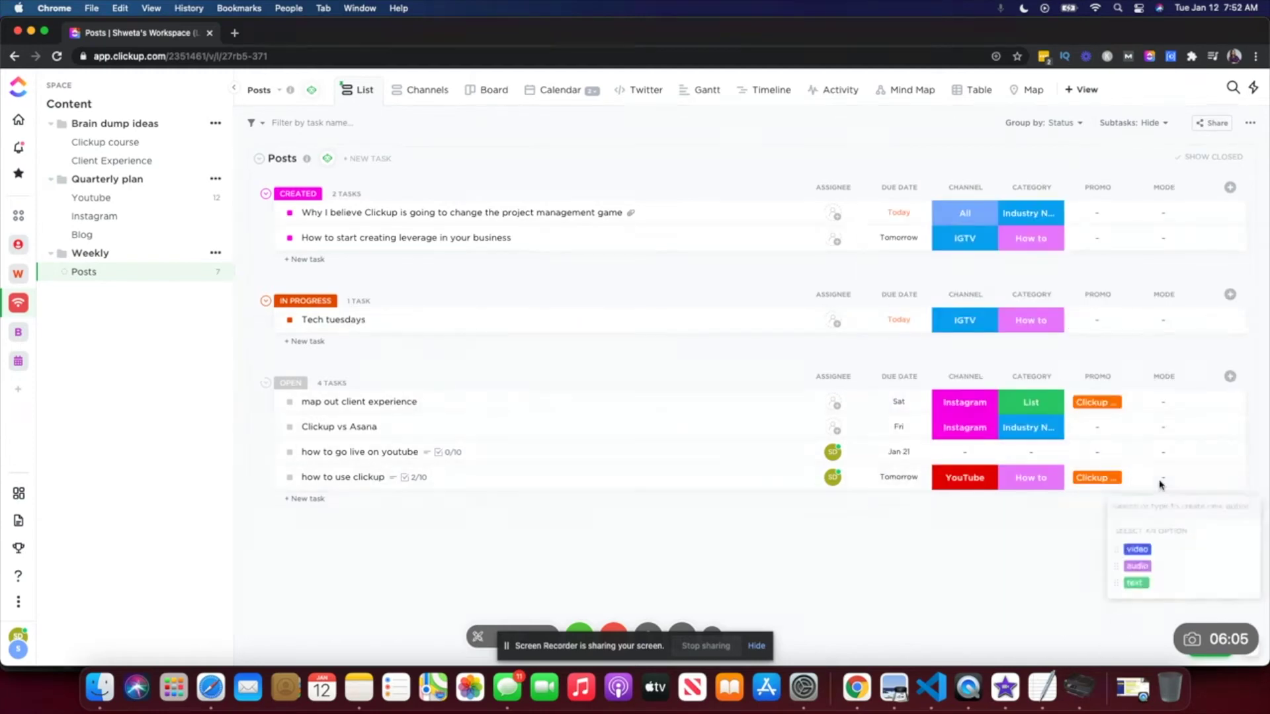
click(1134, 550)
click(935, 542)
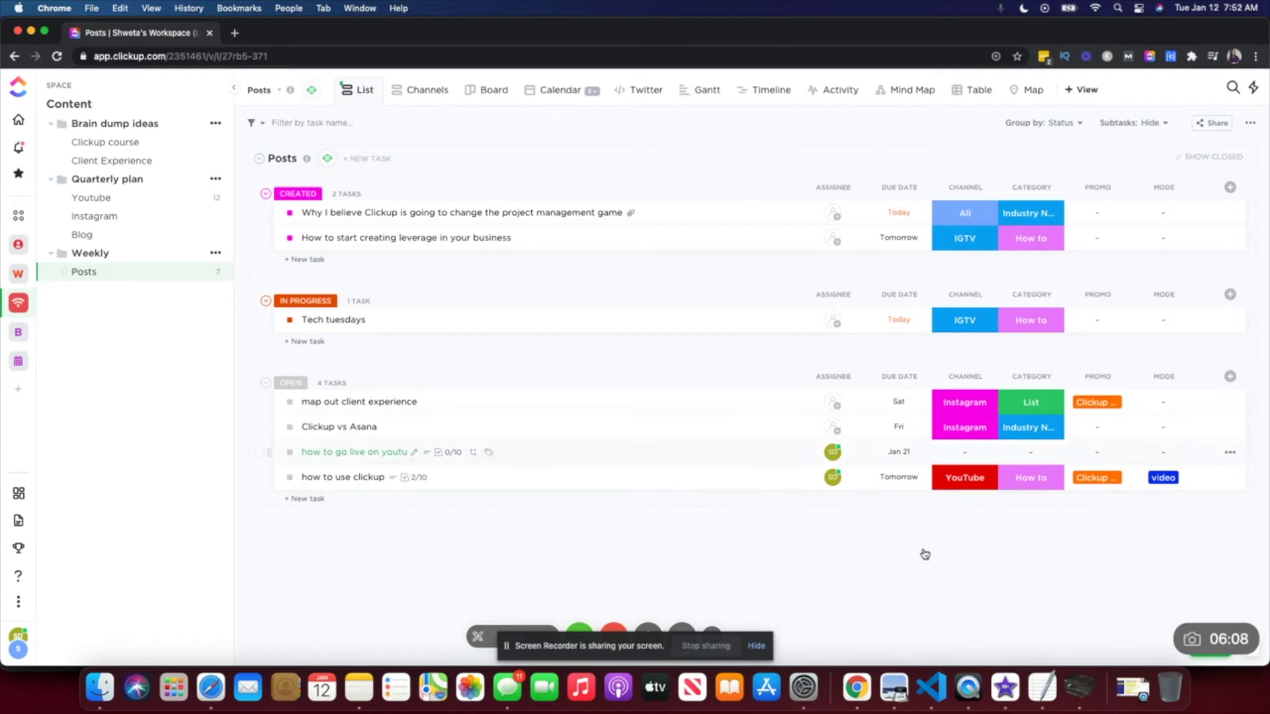
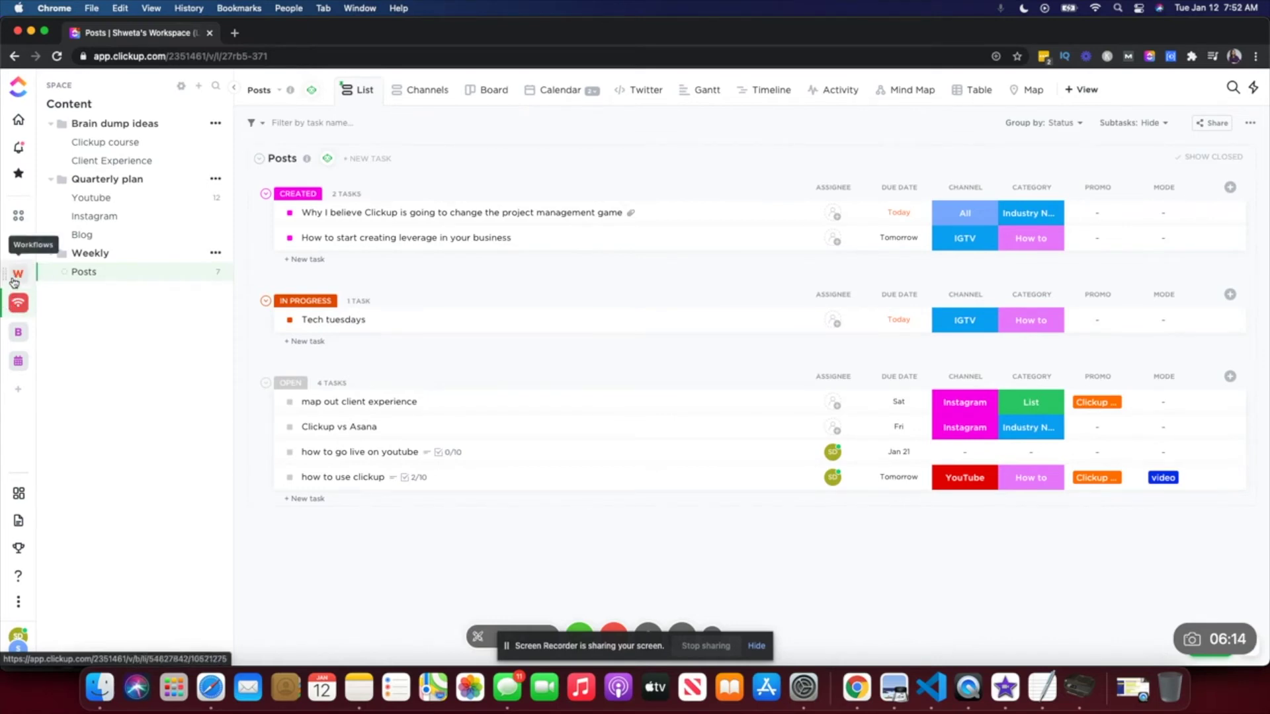
- Open the Content Systems task from the list view of the Curriculum list in the Courses space
click(18, 364)
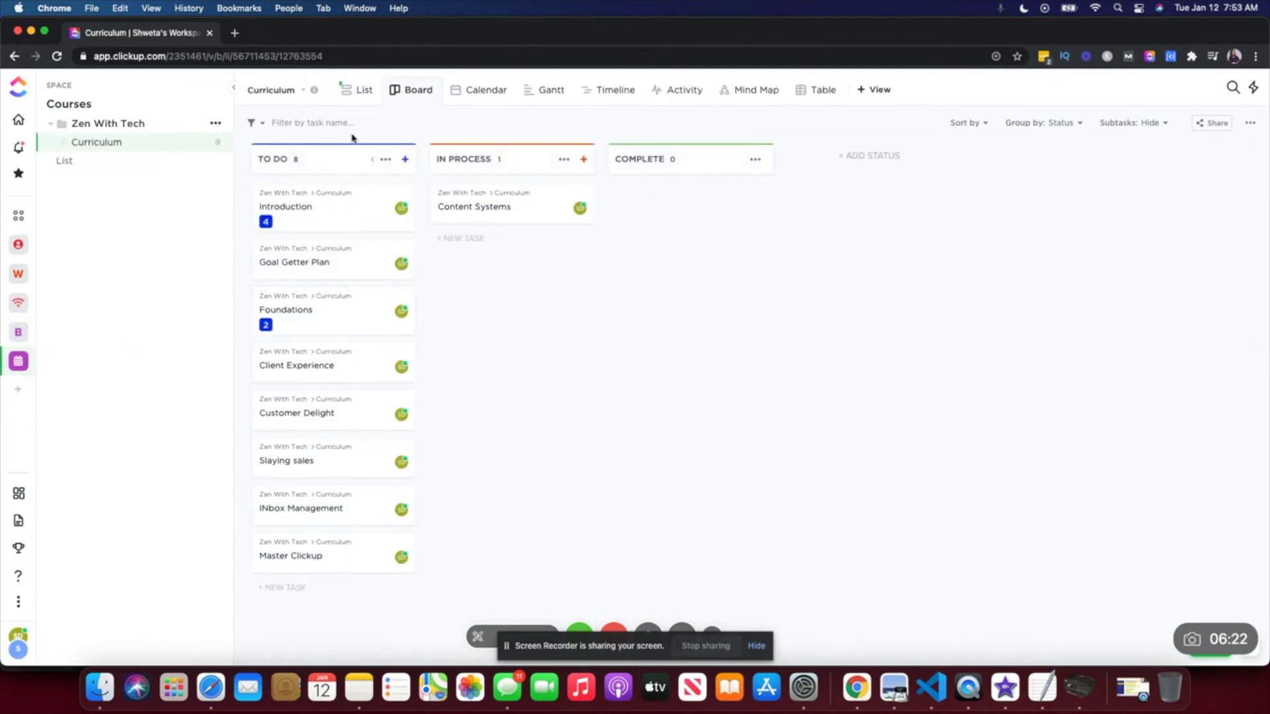
click(356, 96)
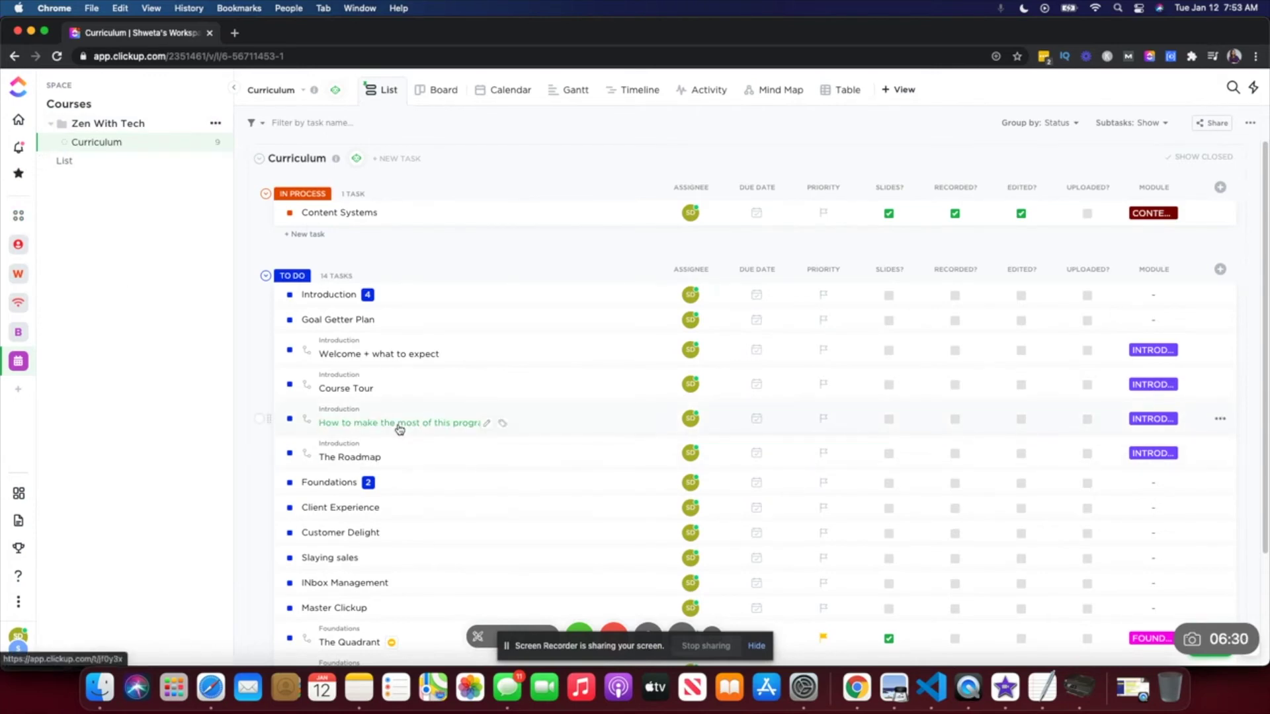
click(324, 214)
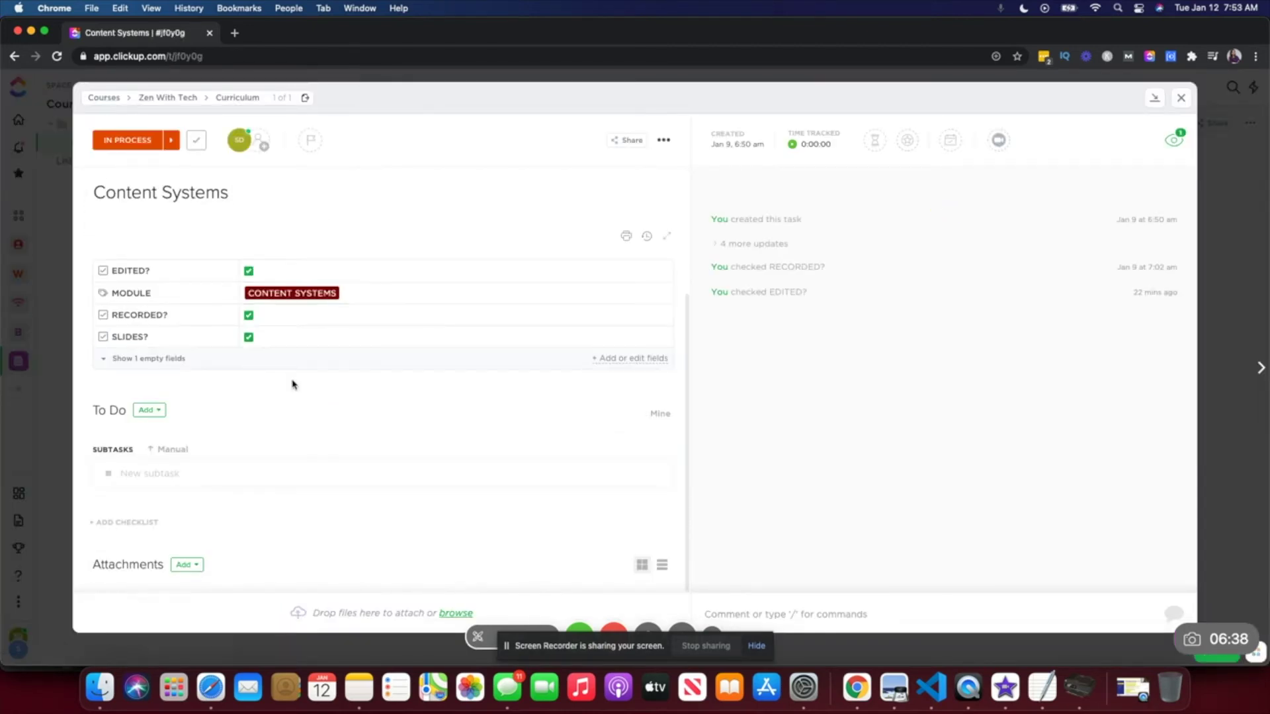
- Add the subtasks "content research" and "content mapping" to Content Systems, and enter "content repurposing" as a third subtask name
click(143, 471)
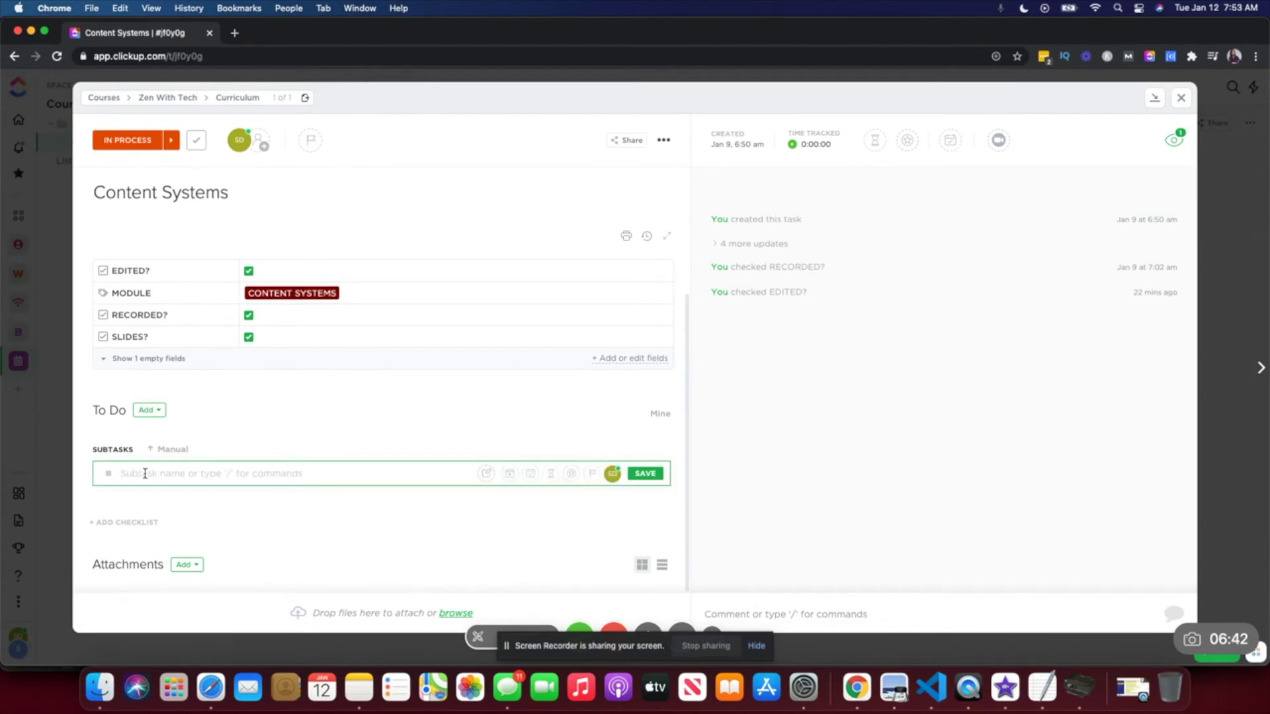
text(content re)
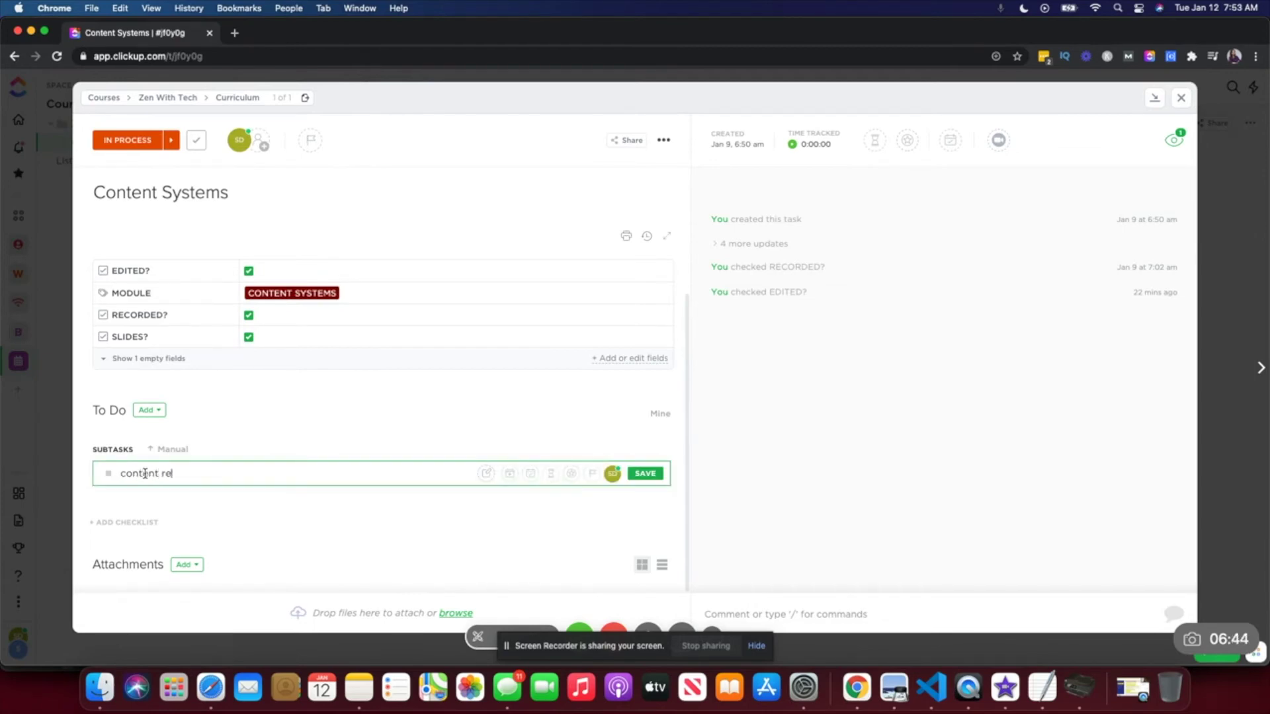
text(search)
key(Return)
text(c)
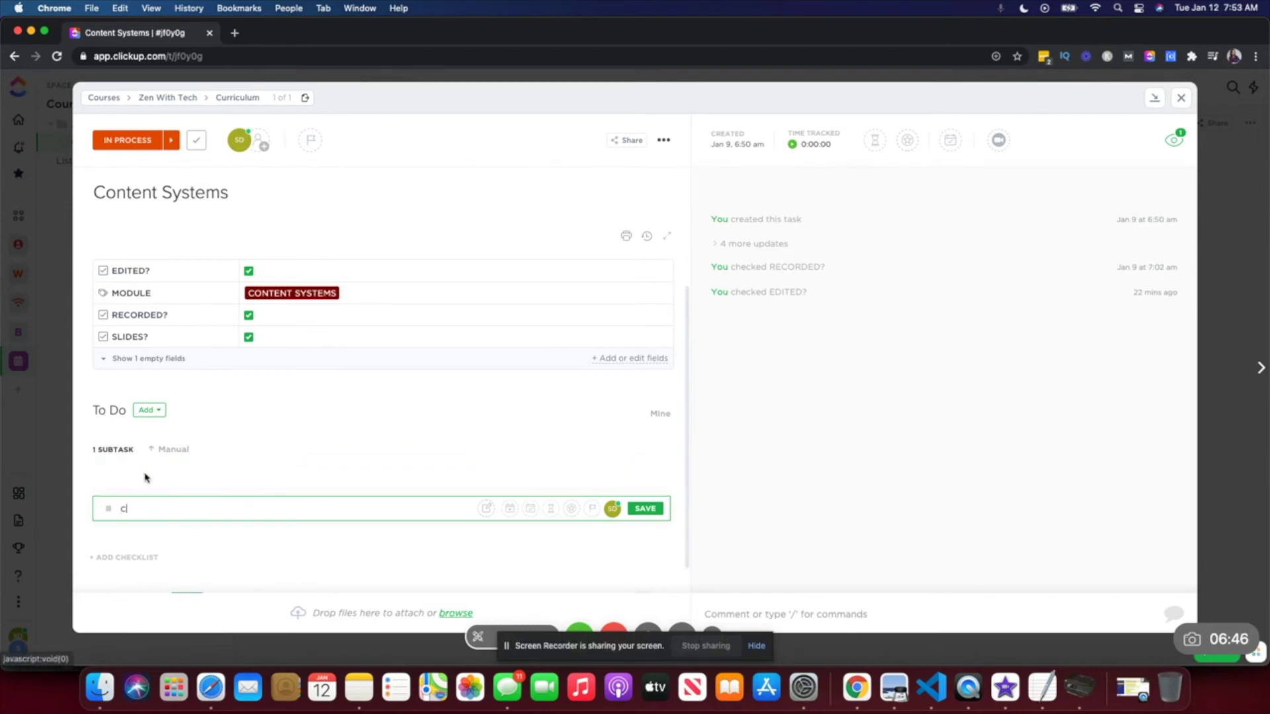
text(ontent mapping)
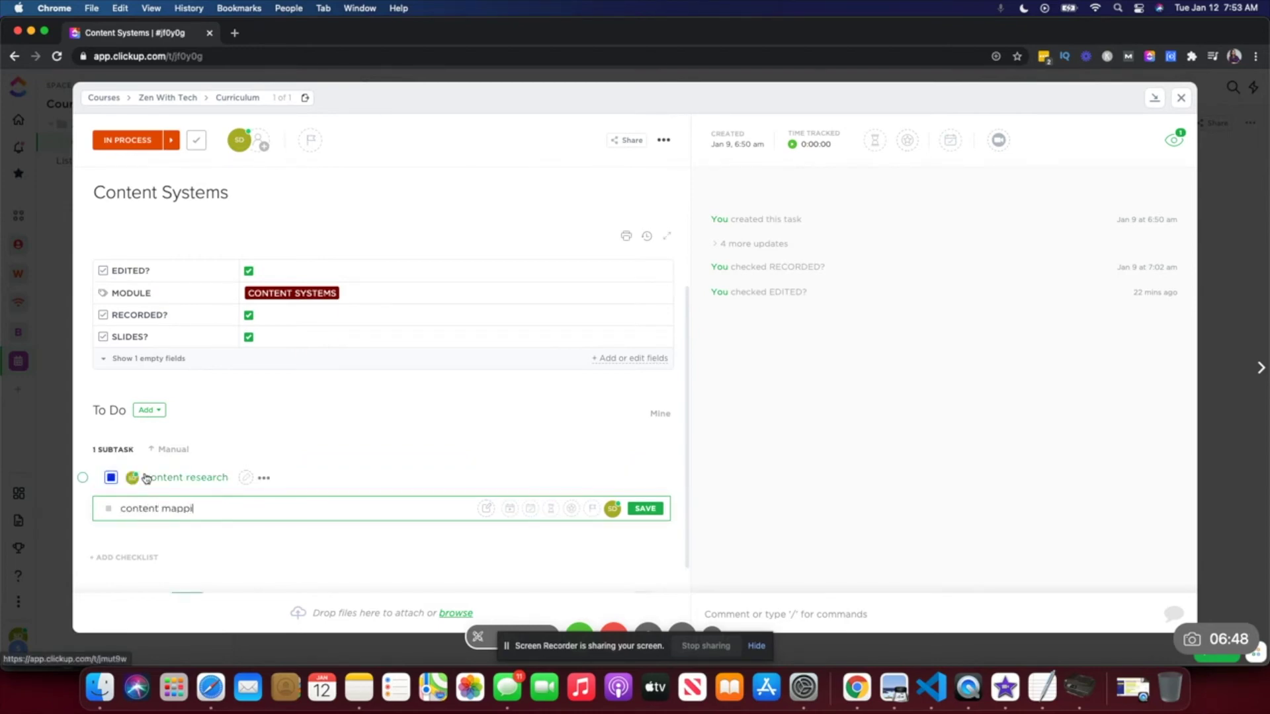
key(Return)
text(coo)
text(nte)
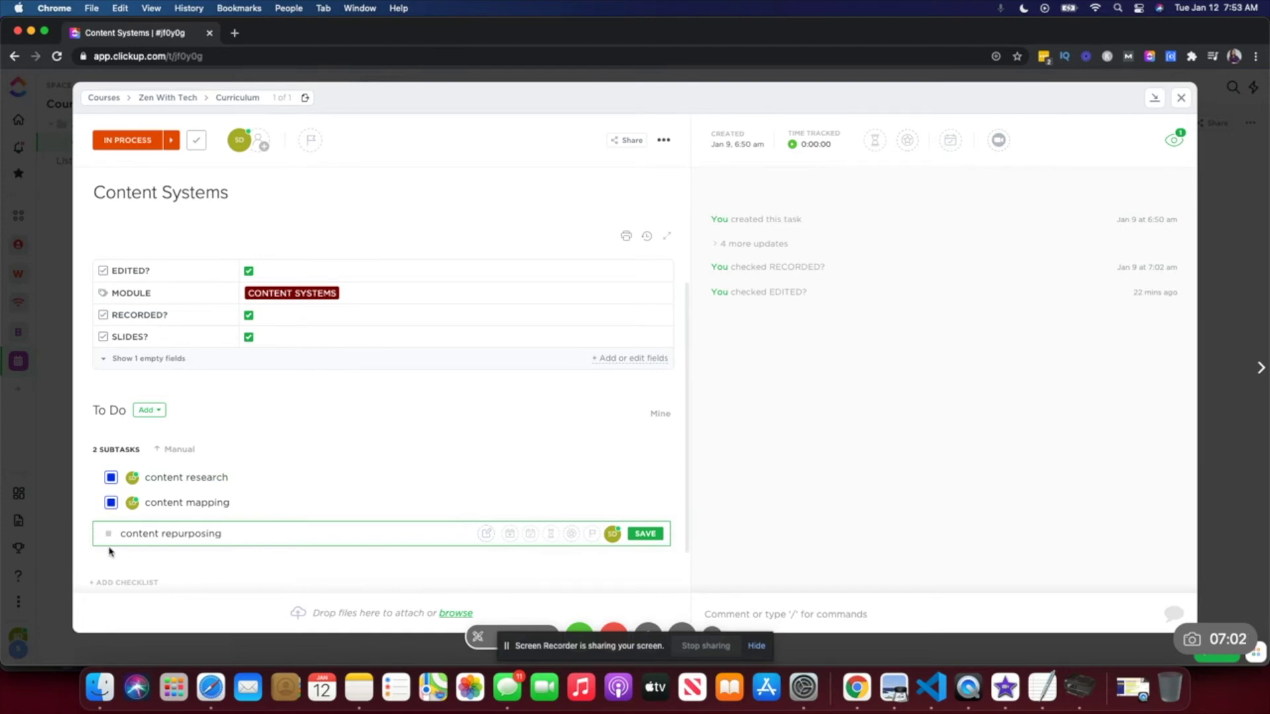
- View the date options for the "content research" subtask and close the Content Systems task without setting a date
click(82, 477)
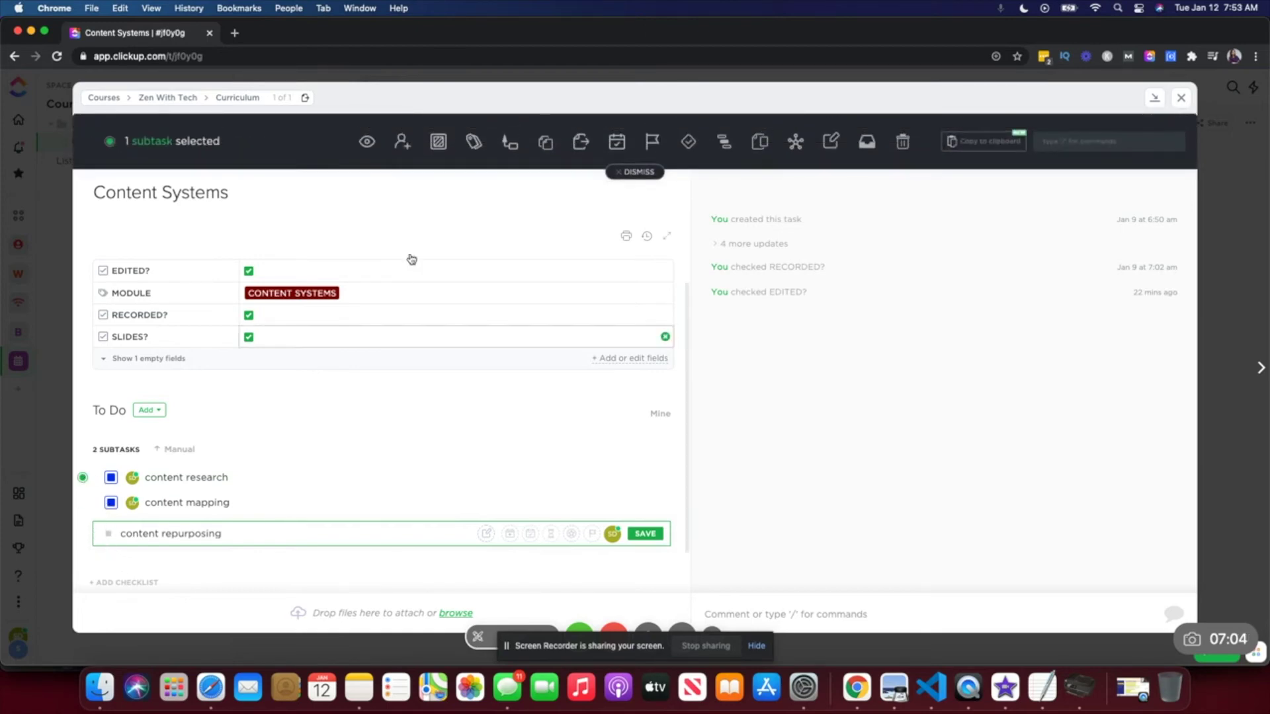
click(618, 142)
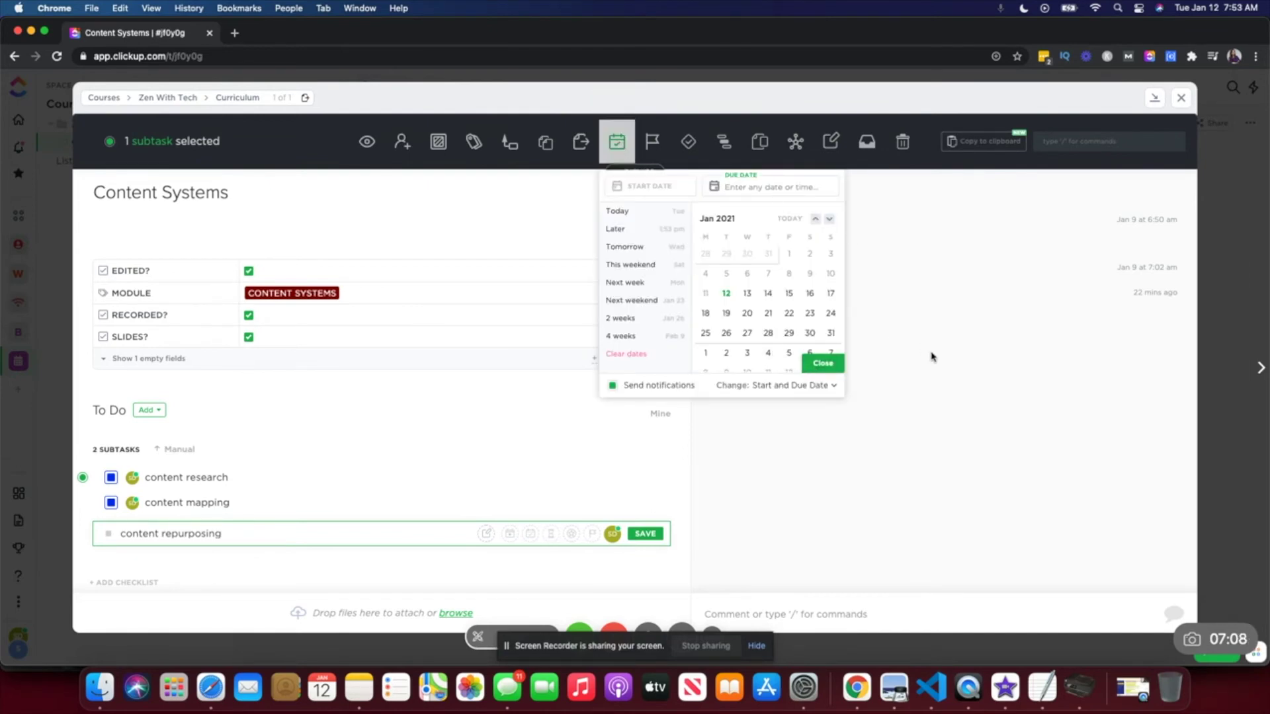
click(931, 357)
click(1181, 98)
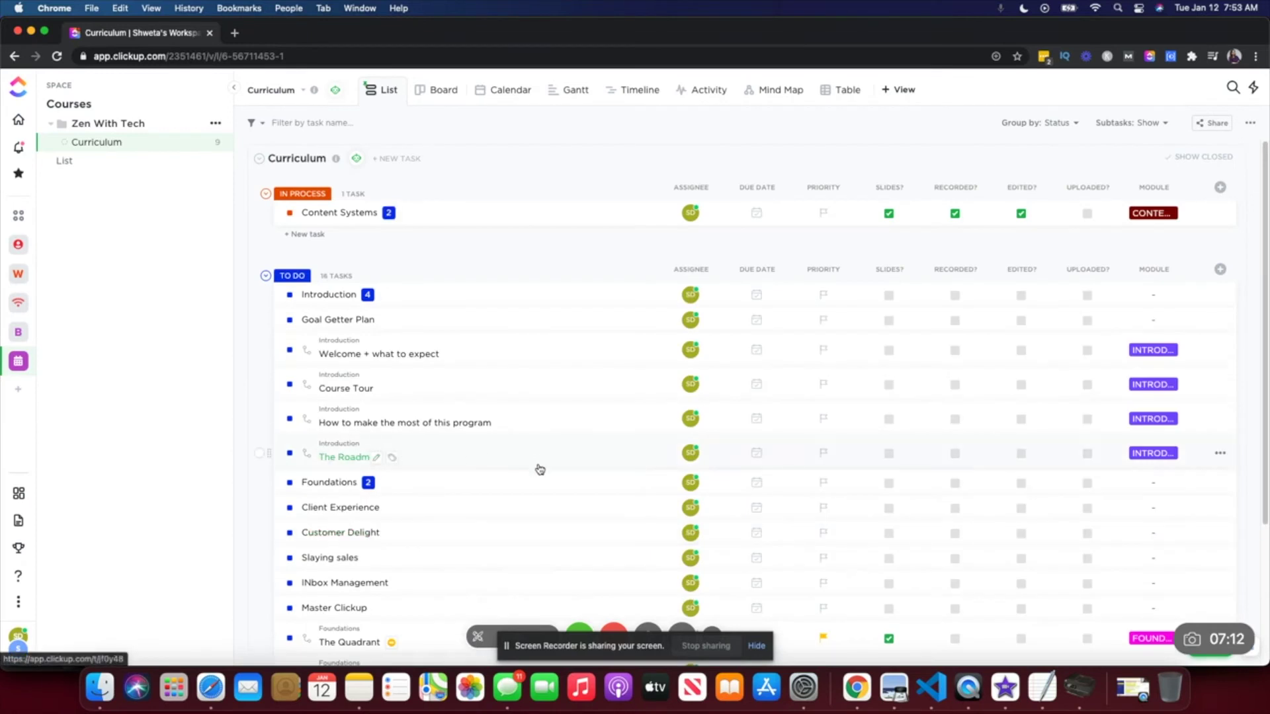
- Display the Curriculum list's subtasks expanded beneath their parent tasks
scroll(522, 423, down, 5)
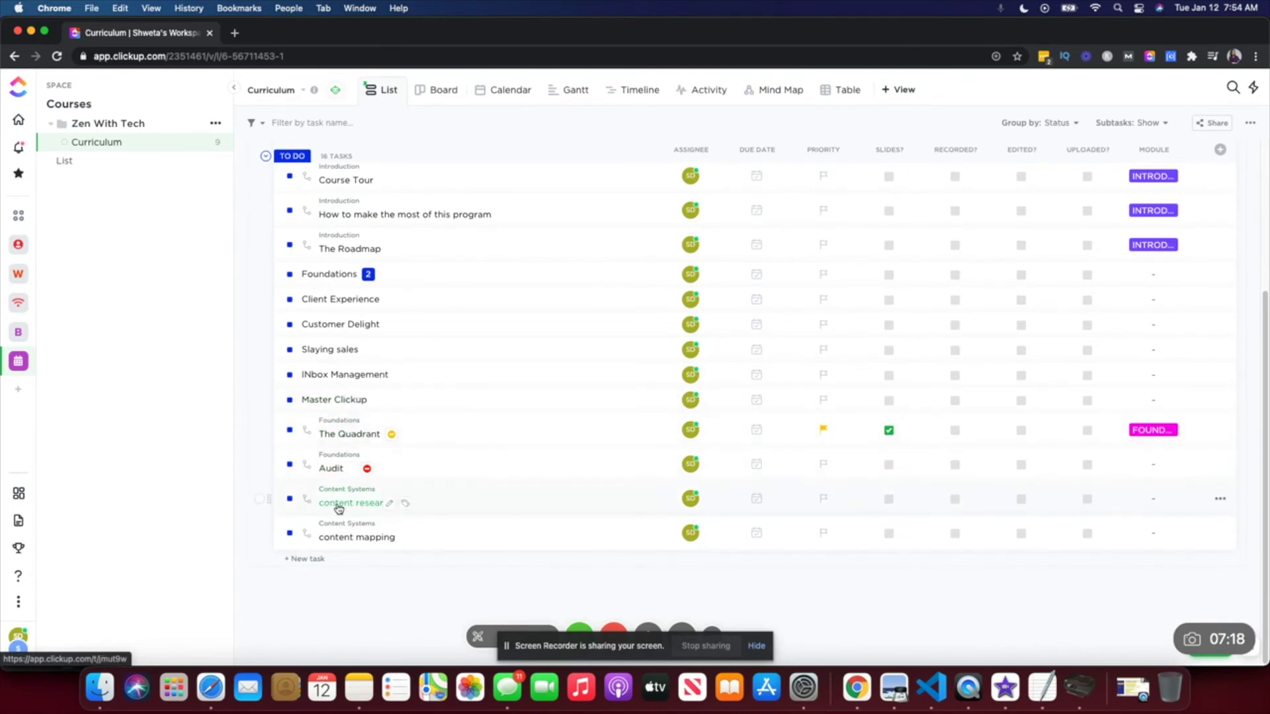
scroll(340, 529, up, 5)
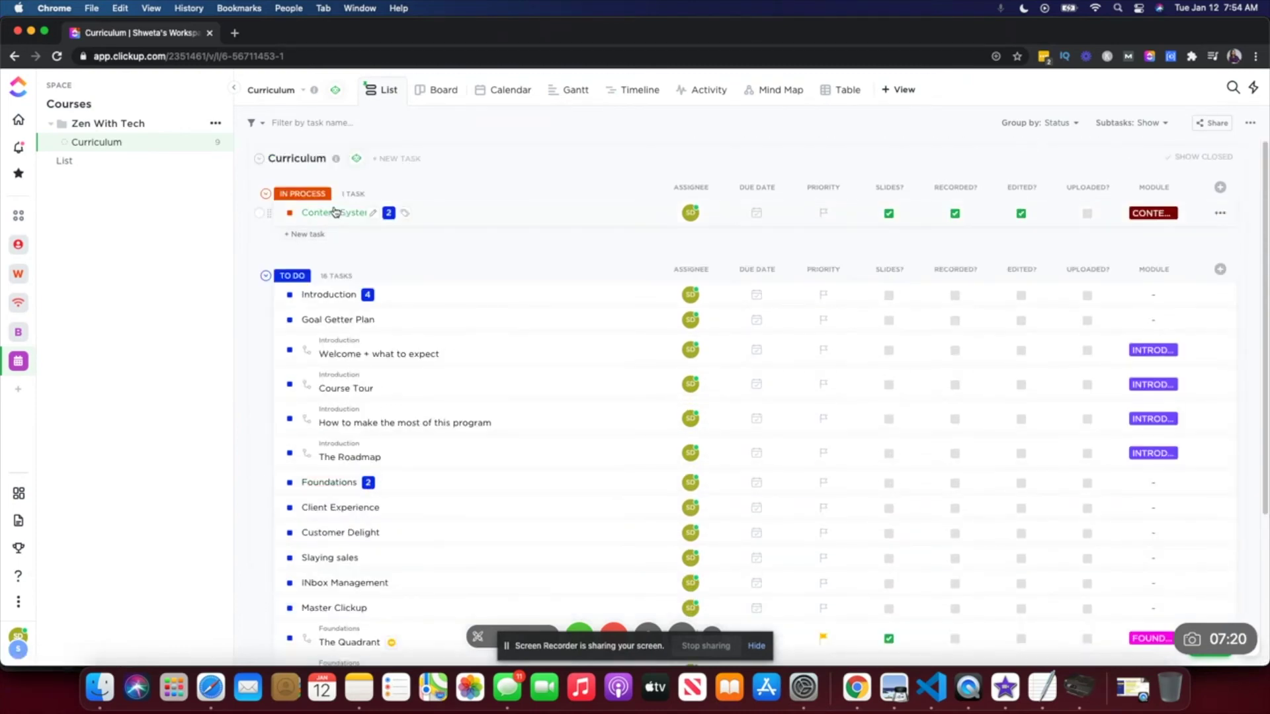
click(1155, 125)
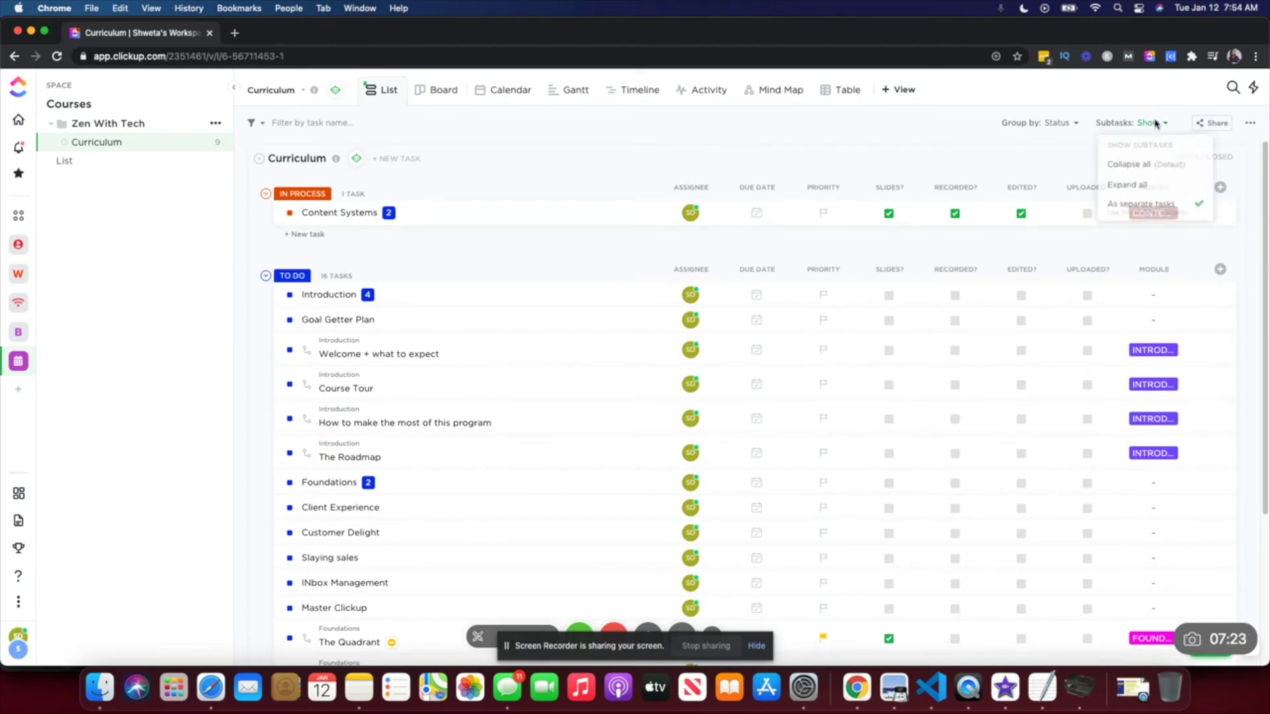
click(1132, 187)
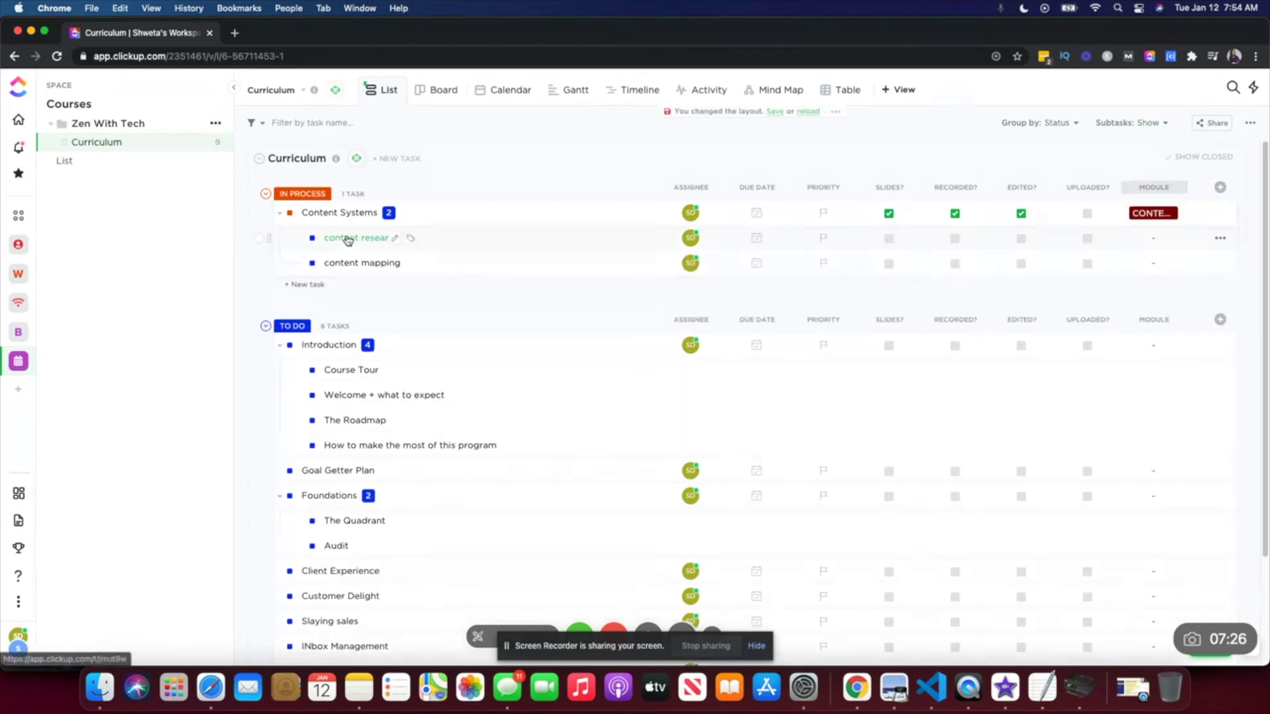
- Set the module of the "content research" subtask to Content Systems
click(1152, 242)
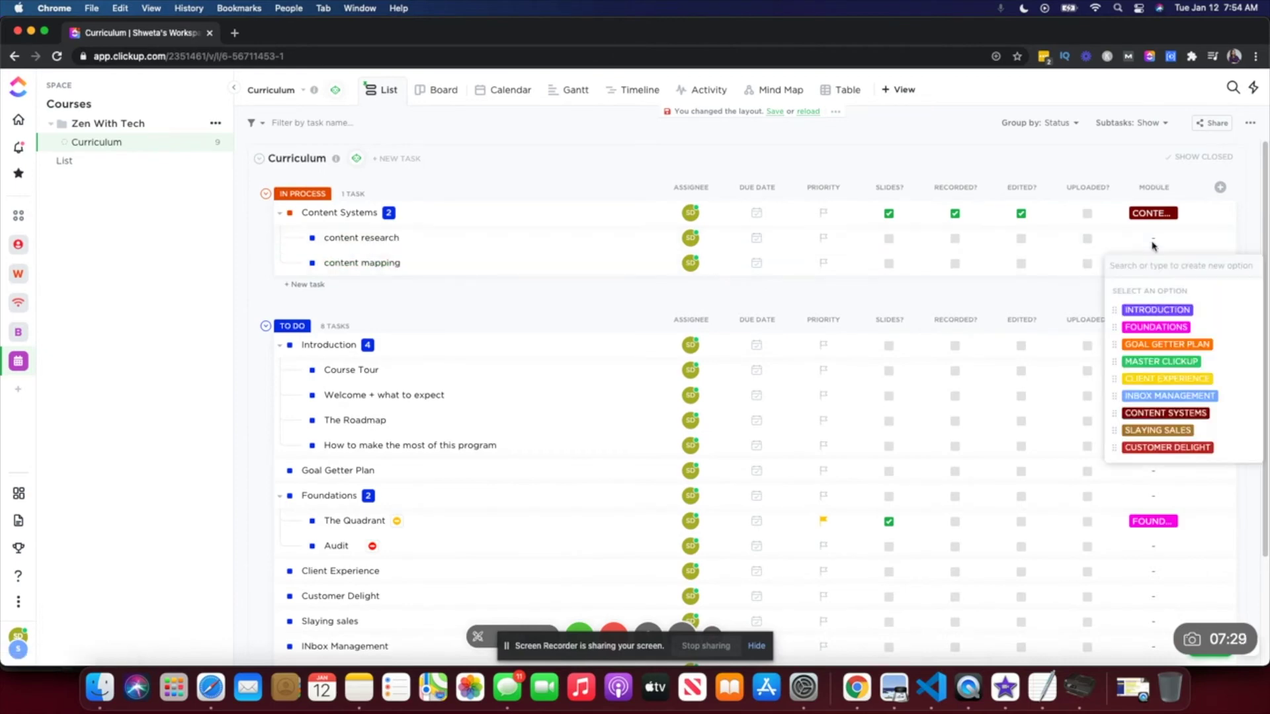
click(1151, 414)
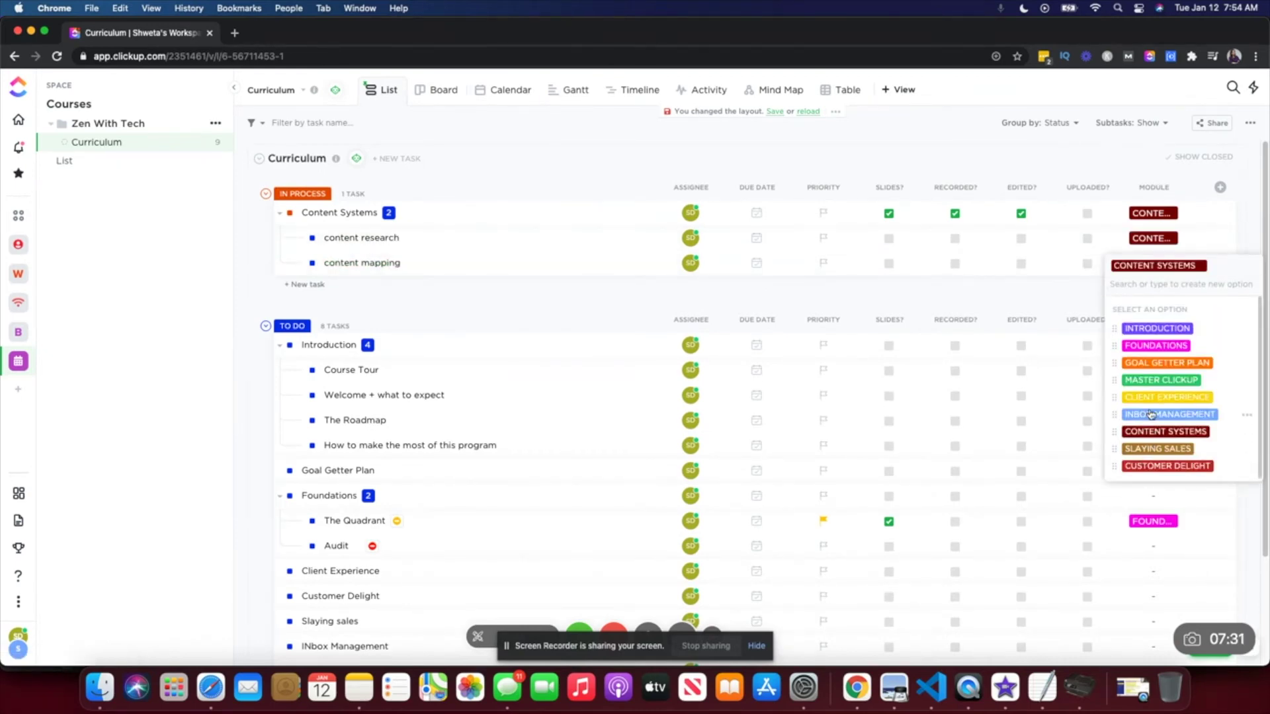
click(1144, 177)
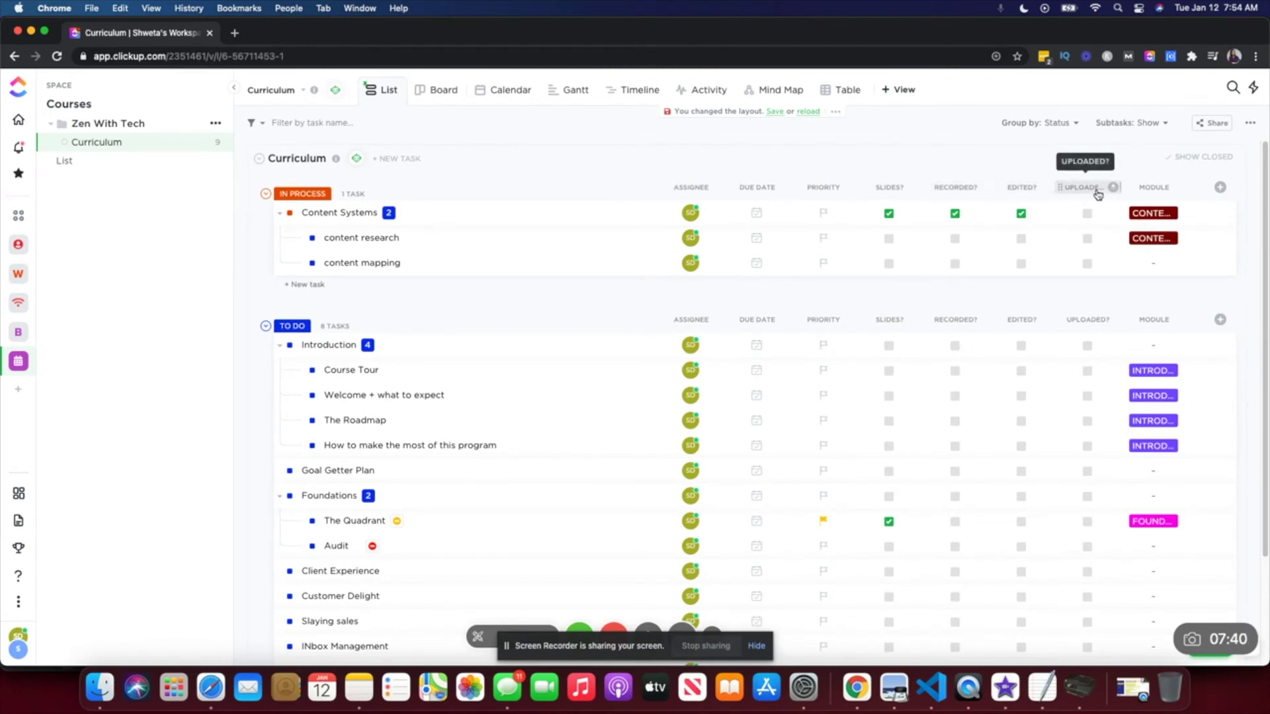
click(1220, 188)
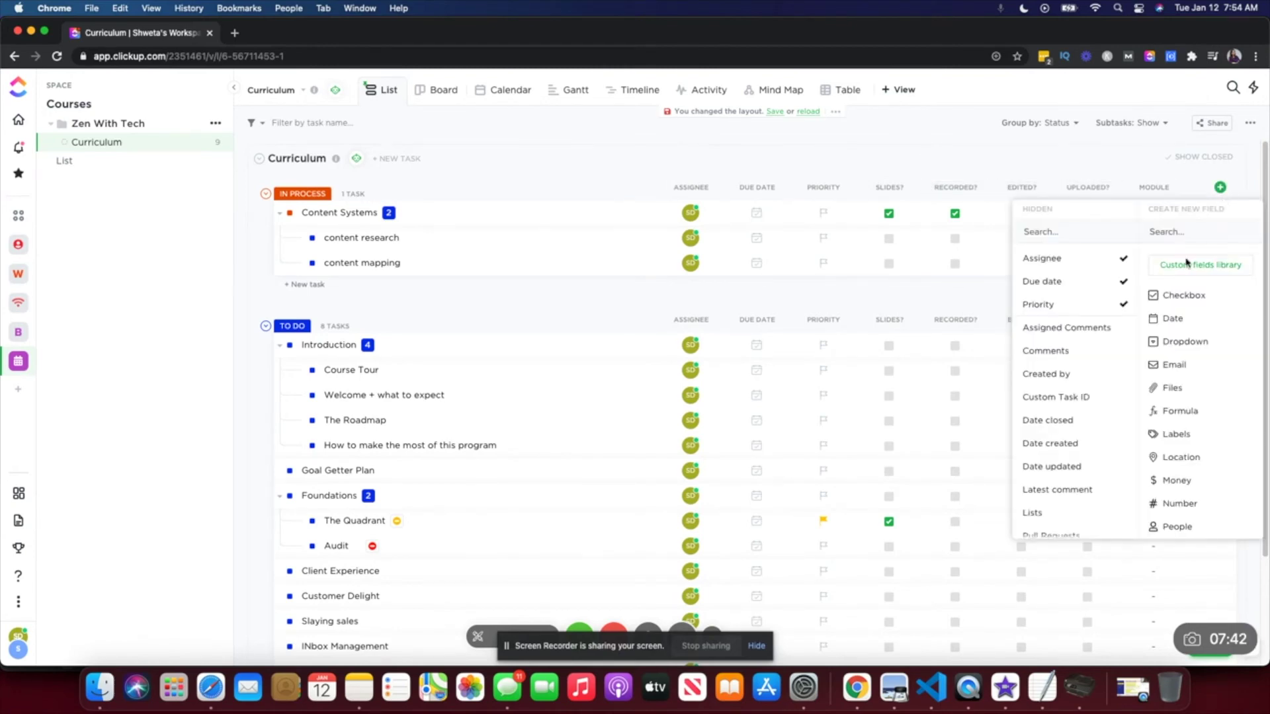
click(1179, 295)
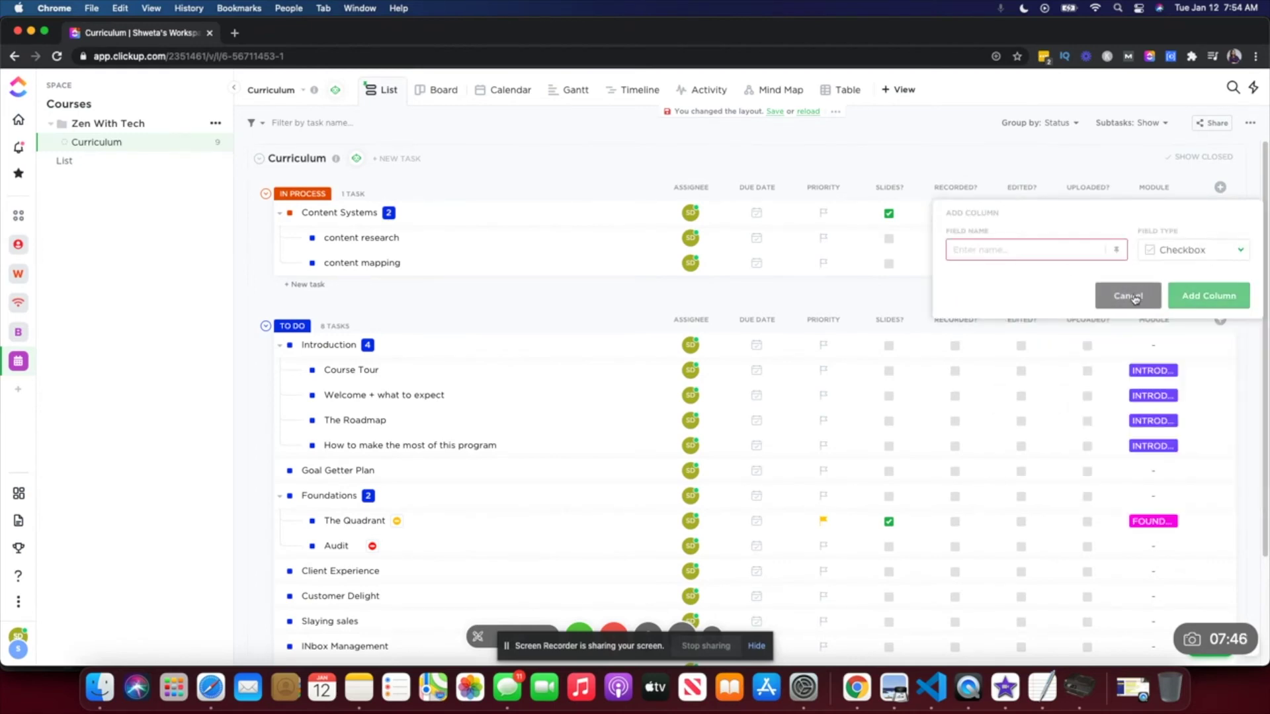
click(1131, 297)
click(1004, 149)
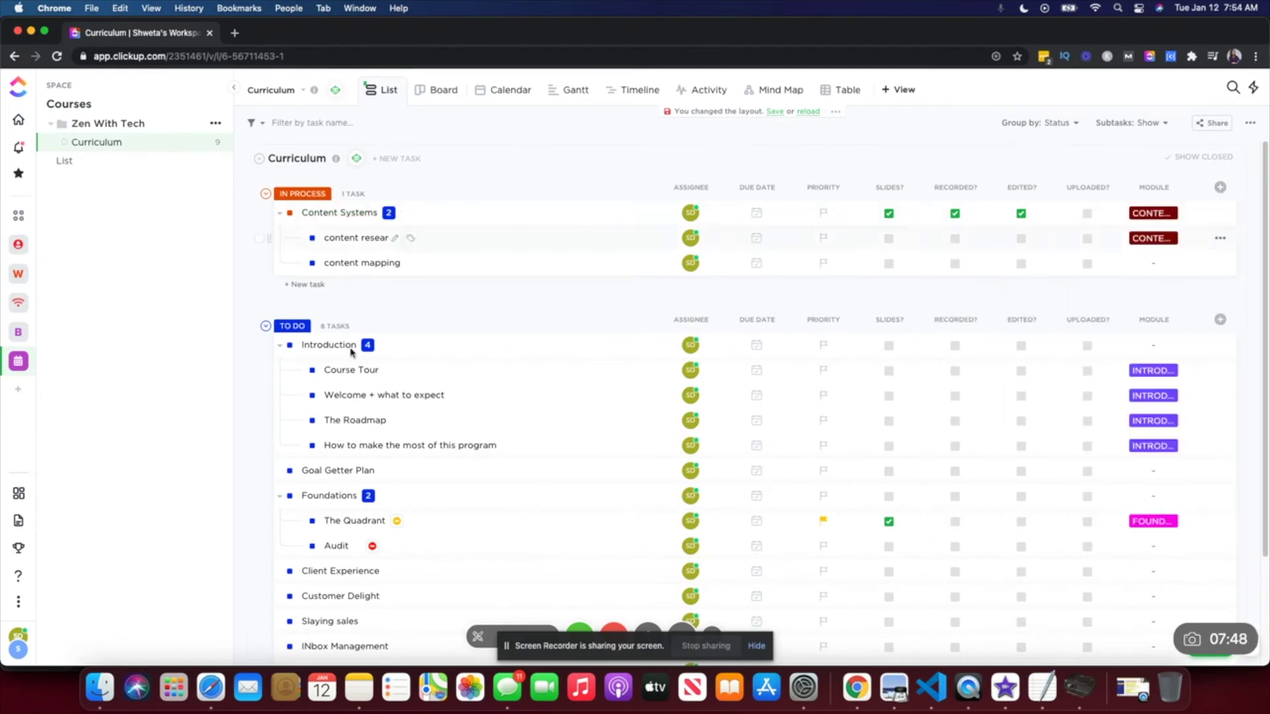
- Review the checklist, checklist options and attachment of the Facebook Group Workflow task in the Workflows space, and close the task
scroll(343, 476, down, 5)
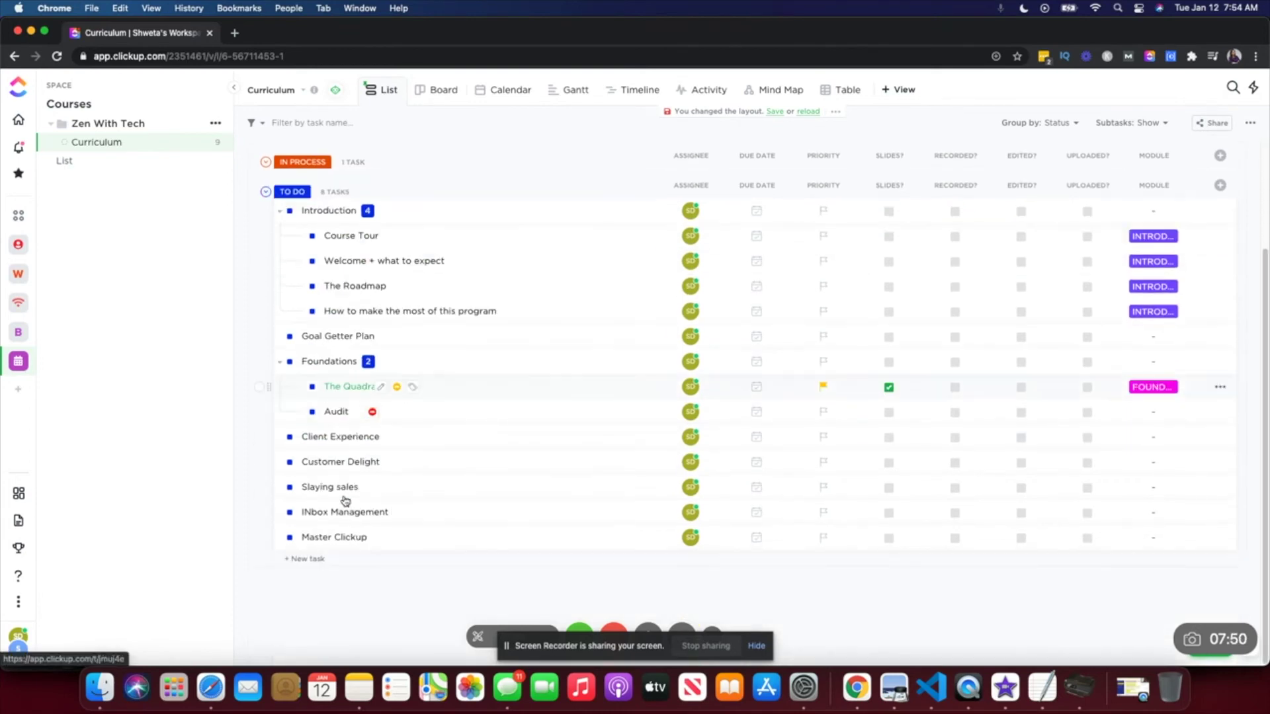
scroll(934, 439, up, 5)
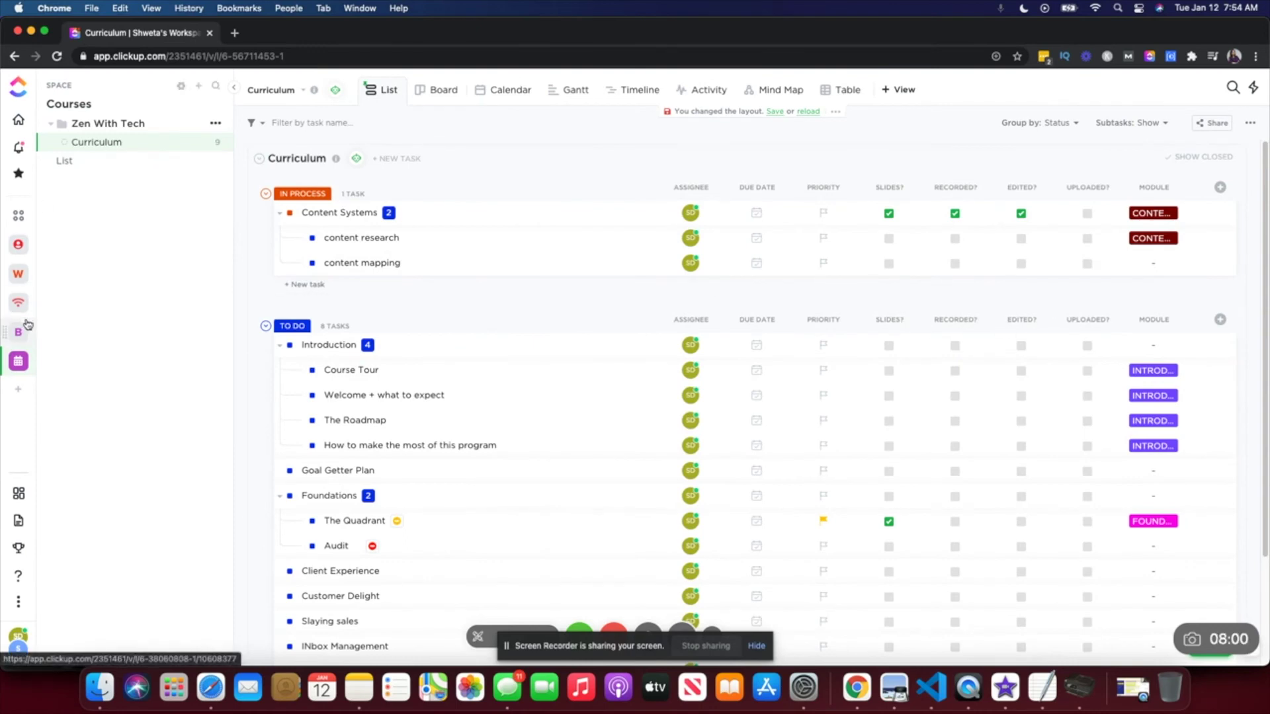
click(17, 282)
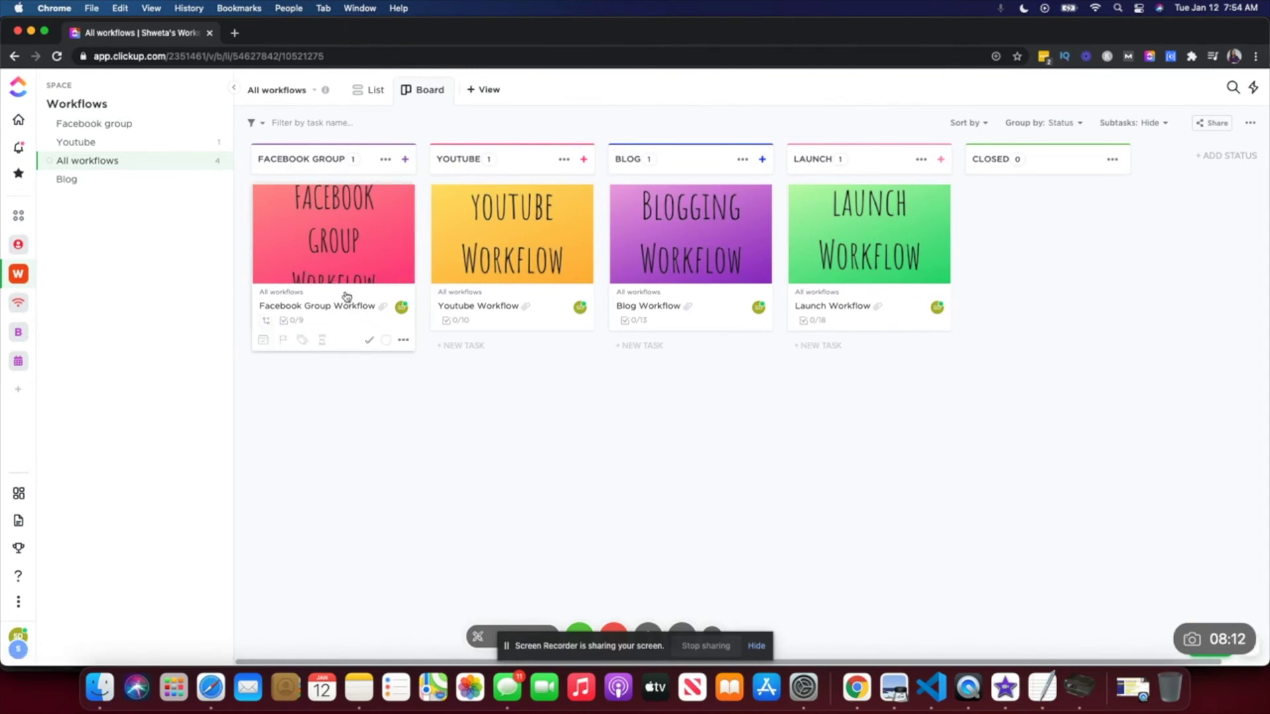
click(340, 270)
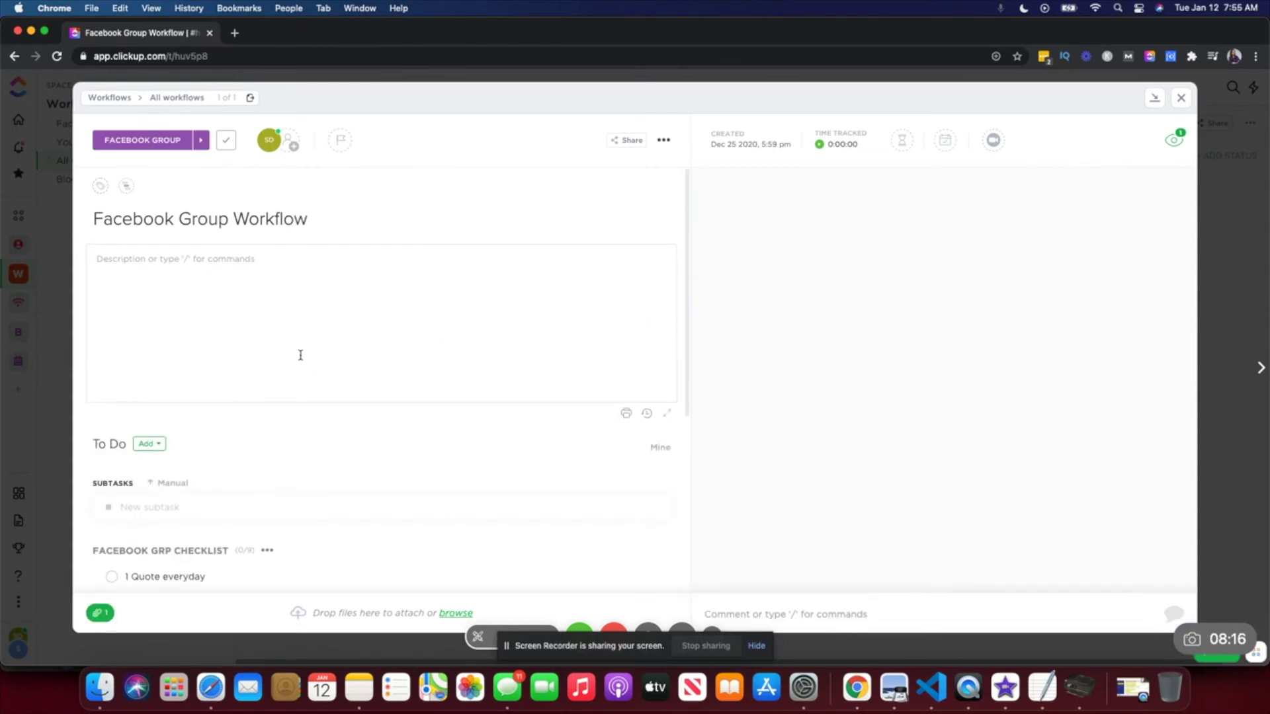
scroll(239, 321, down, 3)
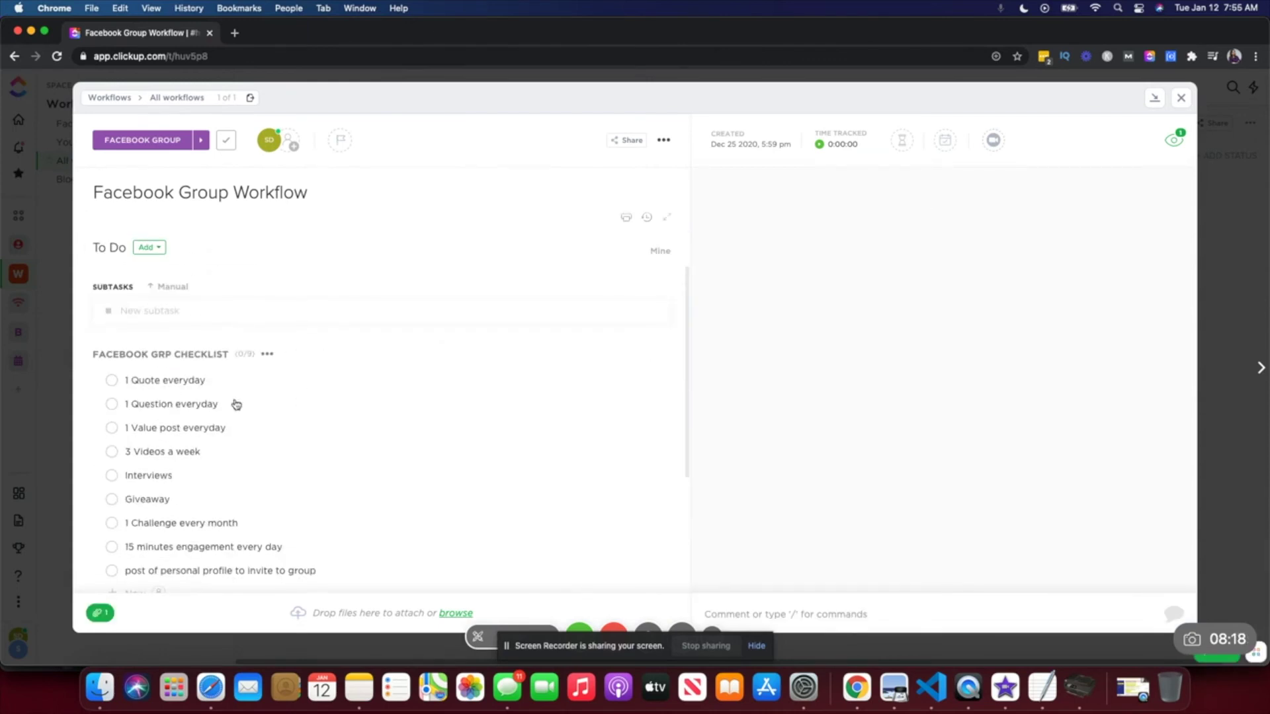
scroll(221, 377, down, 2)
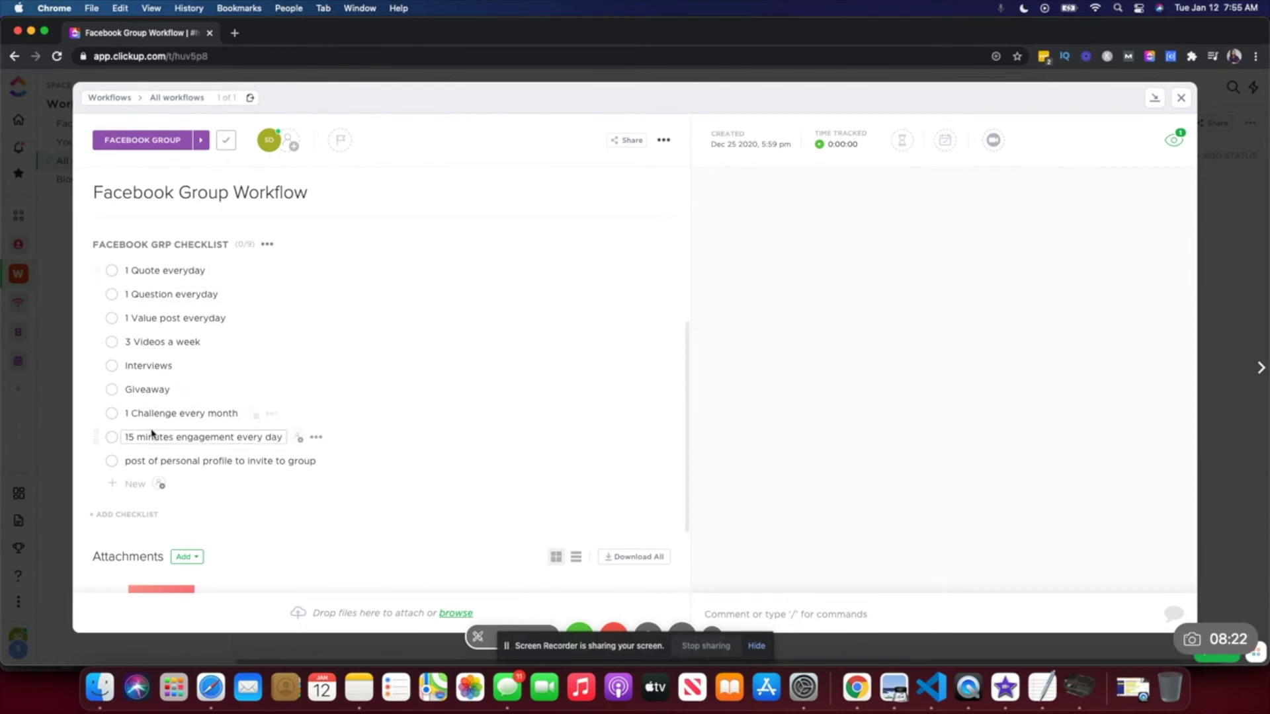
click(268, 246)
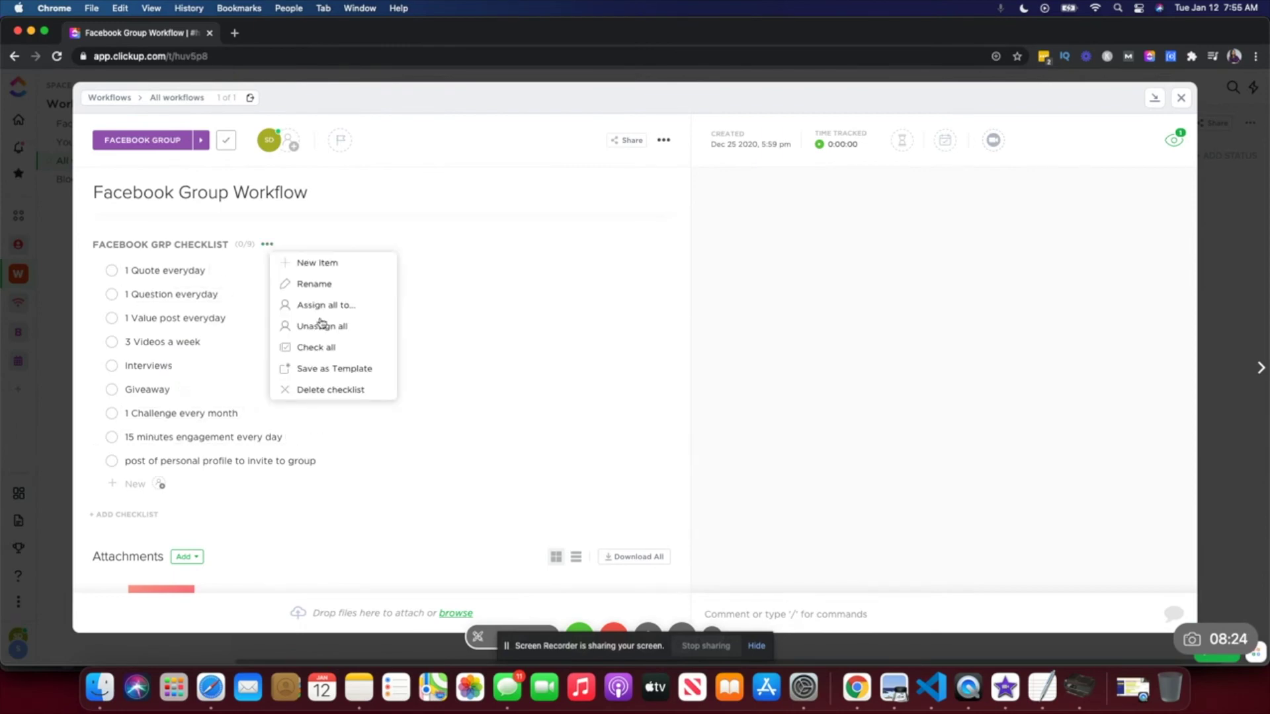
click(470, 379)
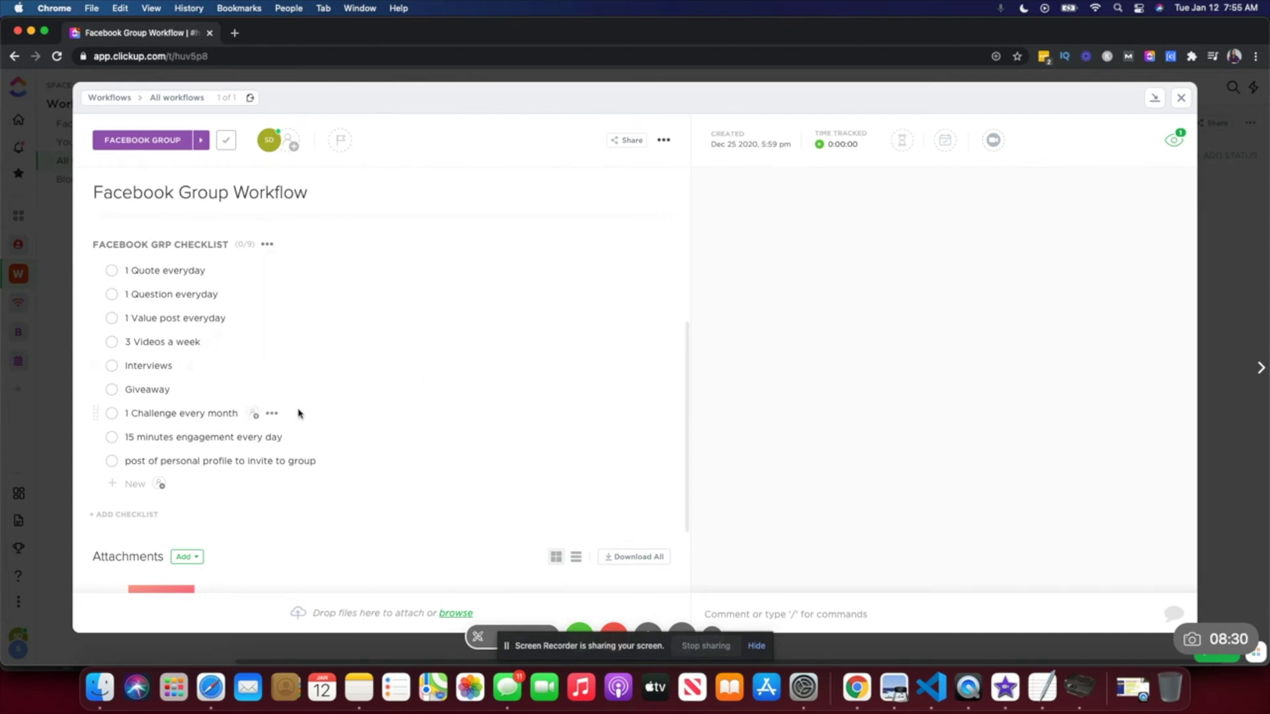
scroll(297, 411, down, 3)
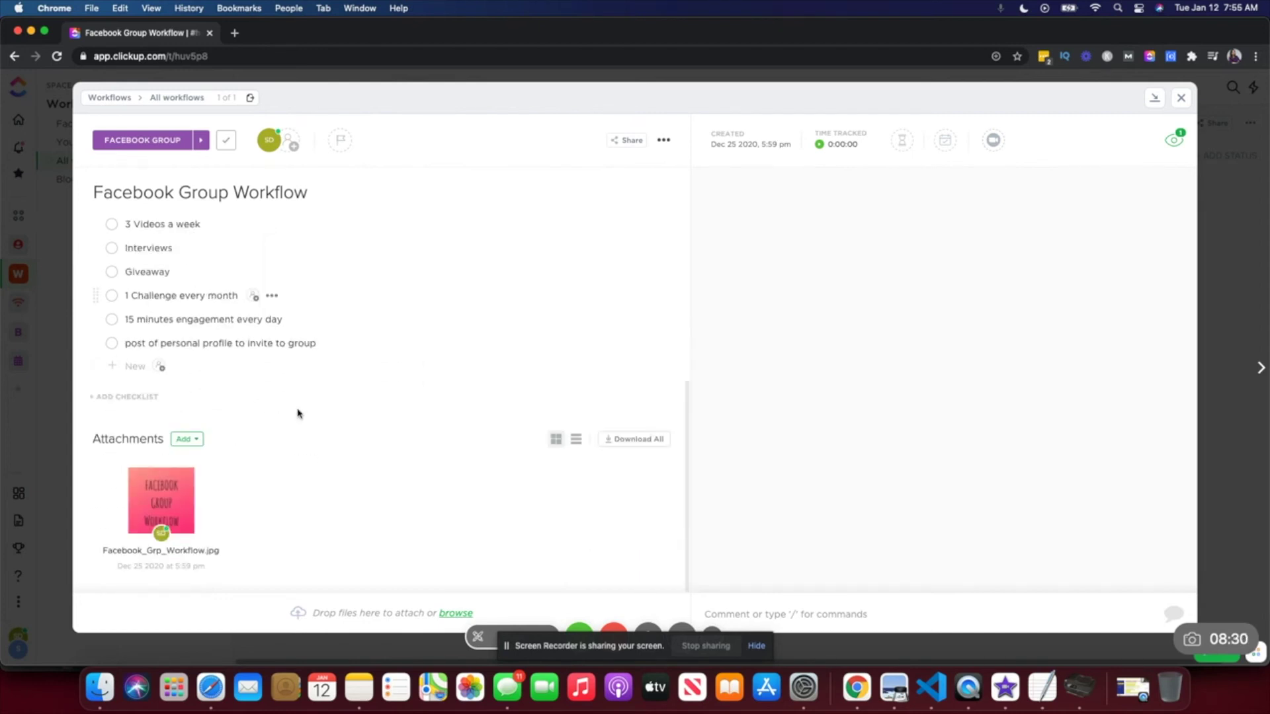
click(1183, 103)
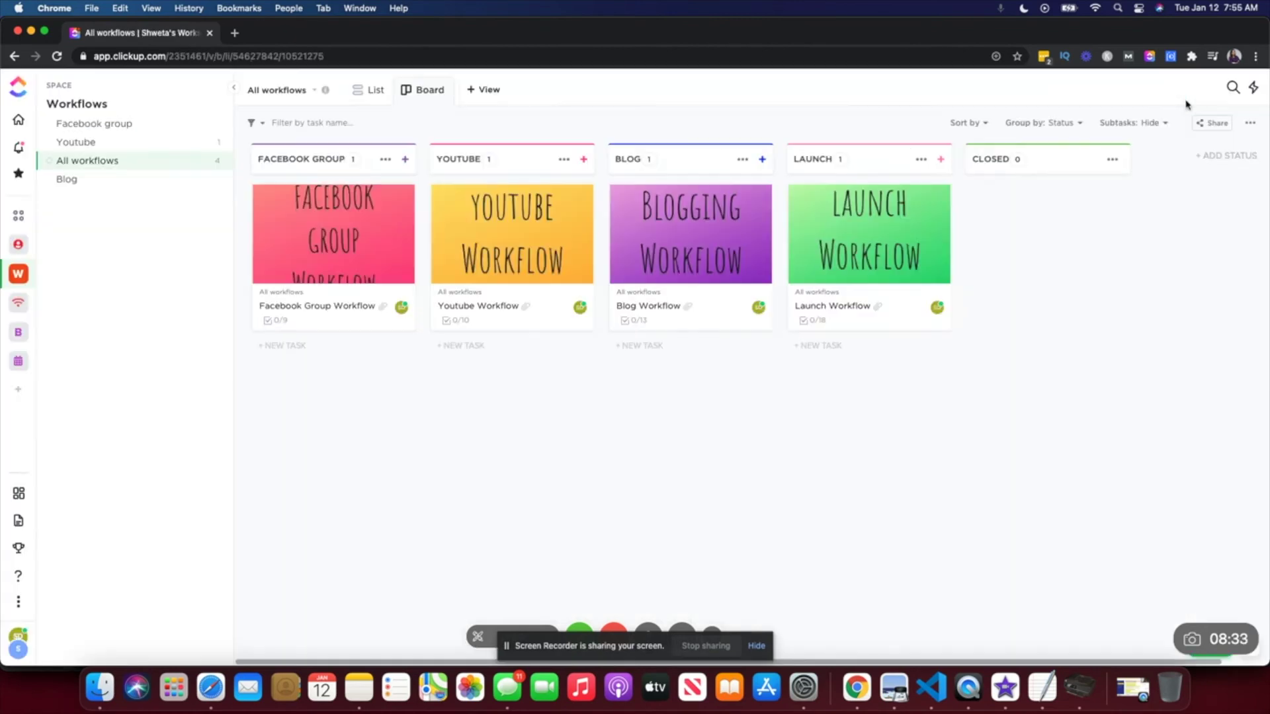
- Review the checklist of the Youtube Workflow task and close it
click(492, 259)
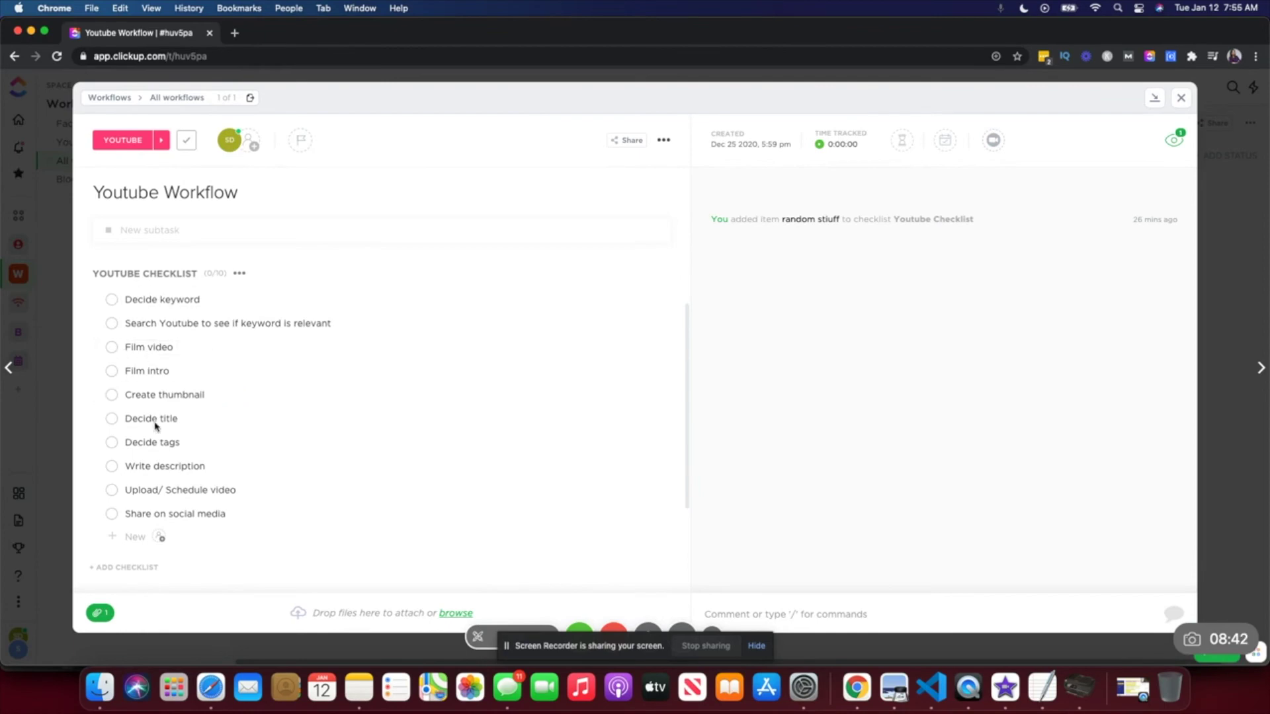
click(1174, 104)
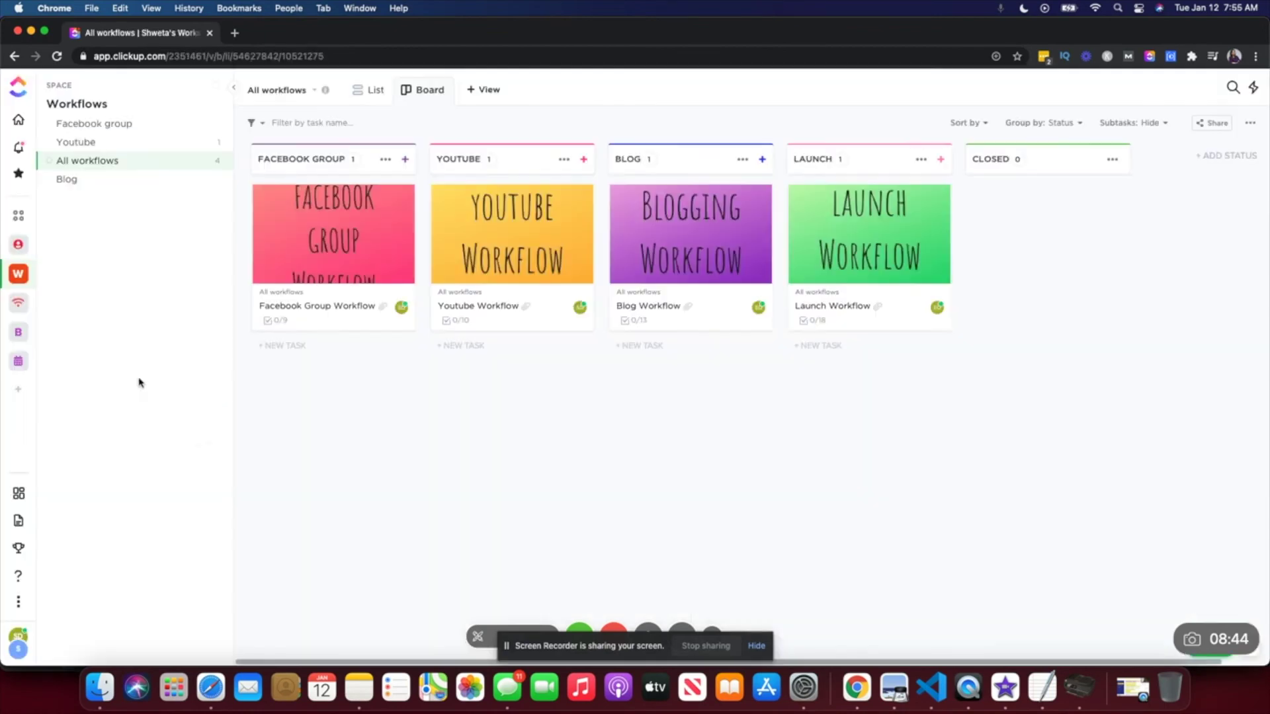
- Open the Daily Actions list in the Business Hub space
click(21, 335)
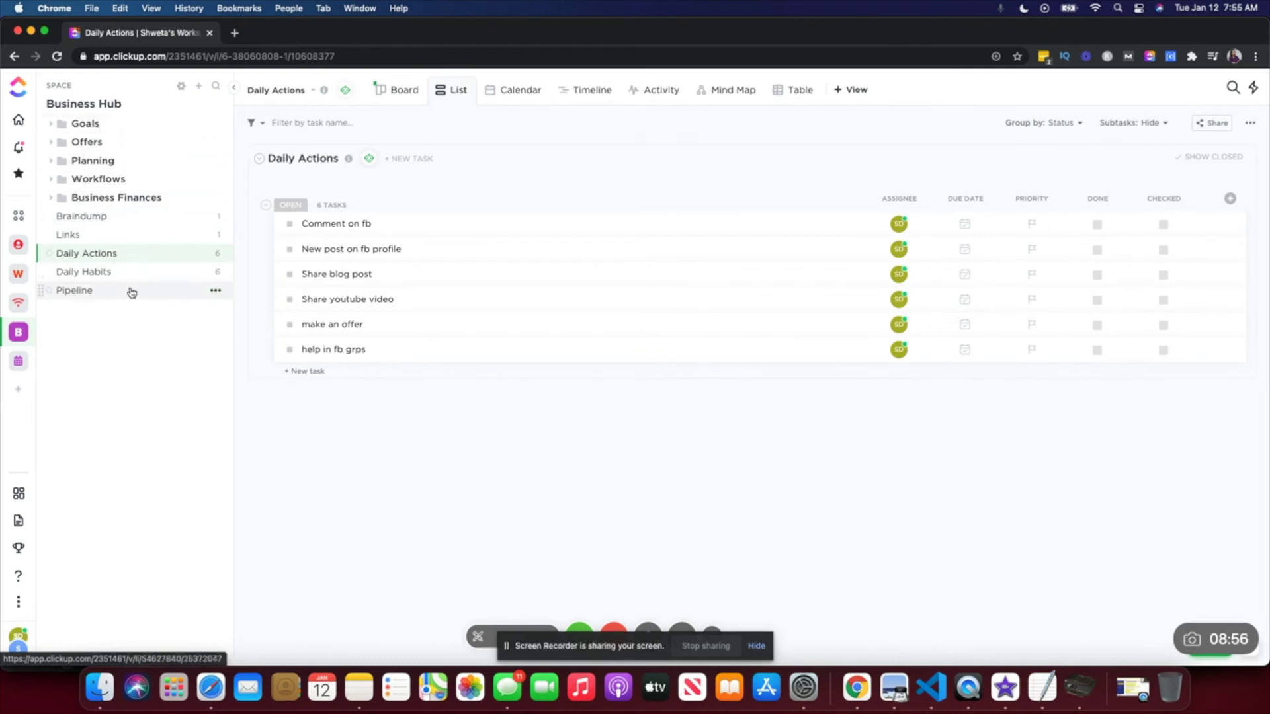
click(101, 258)
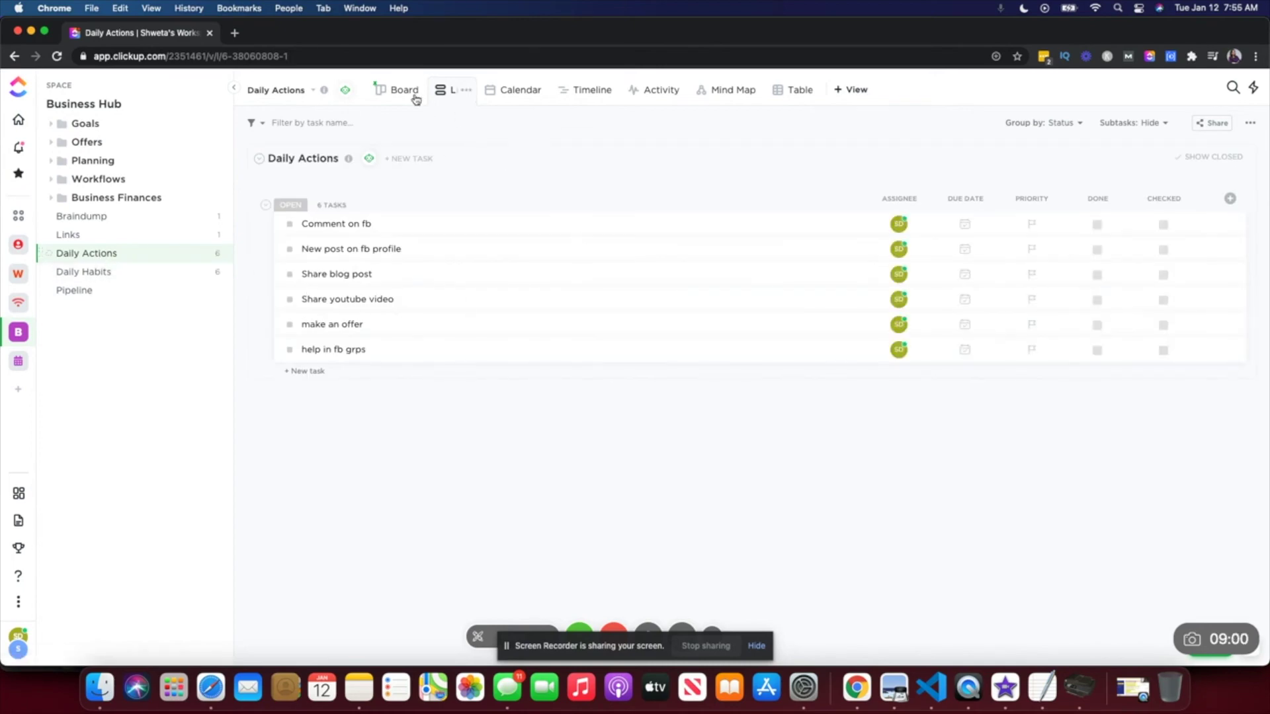
- Show the Daily Actions list as a board, and open the workspace owner's website home page in a new browser tab
click(394, 89)
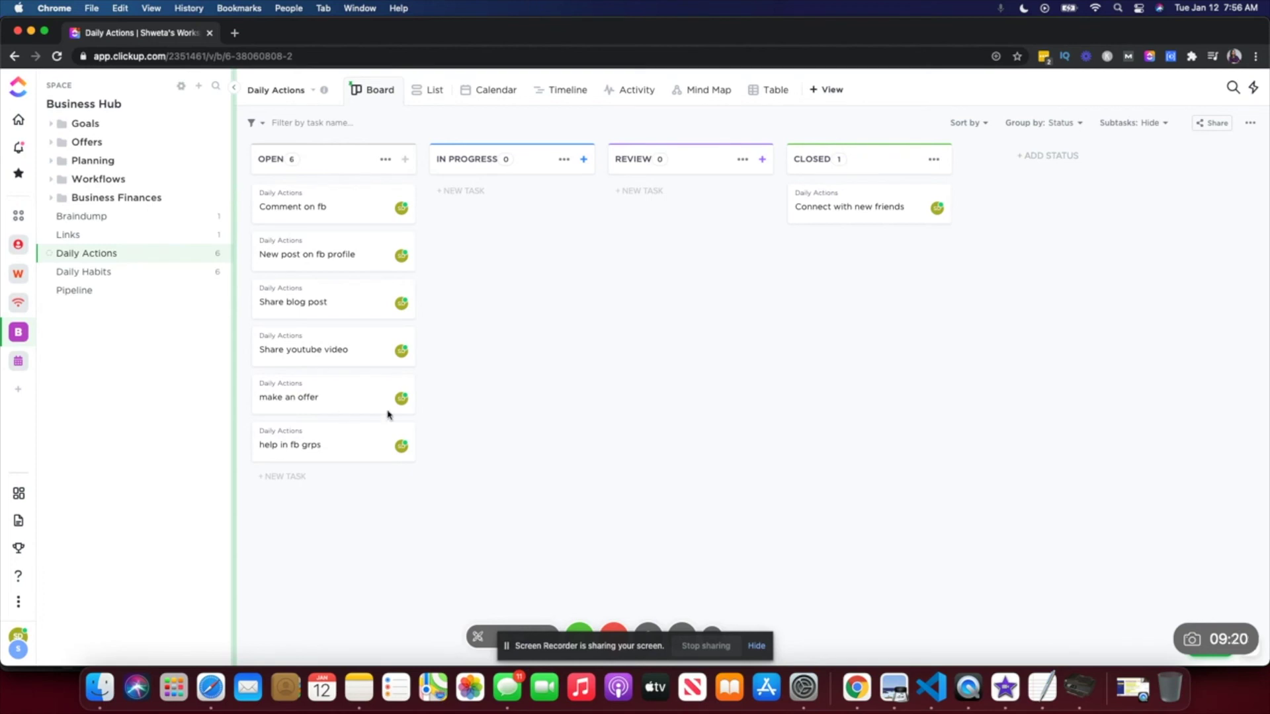
click(235, 33)
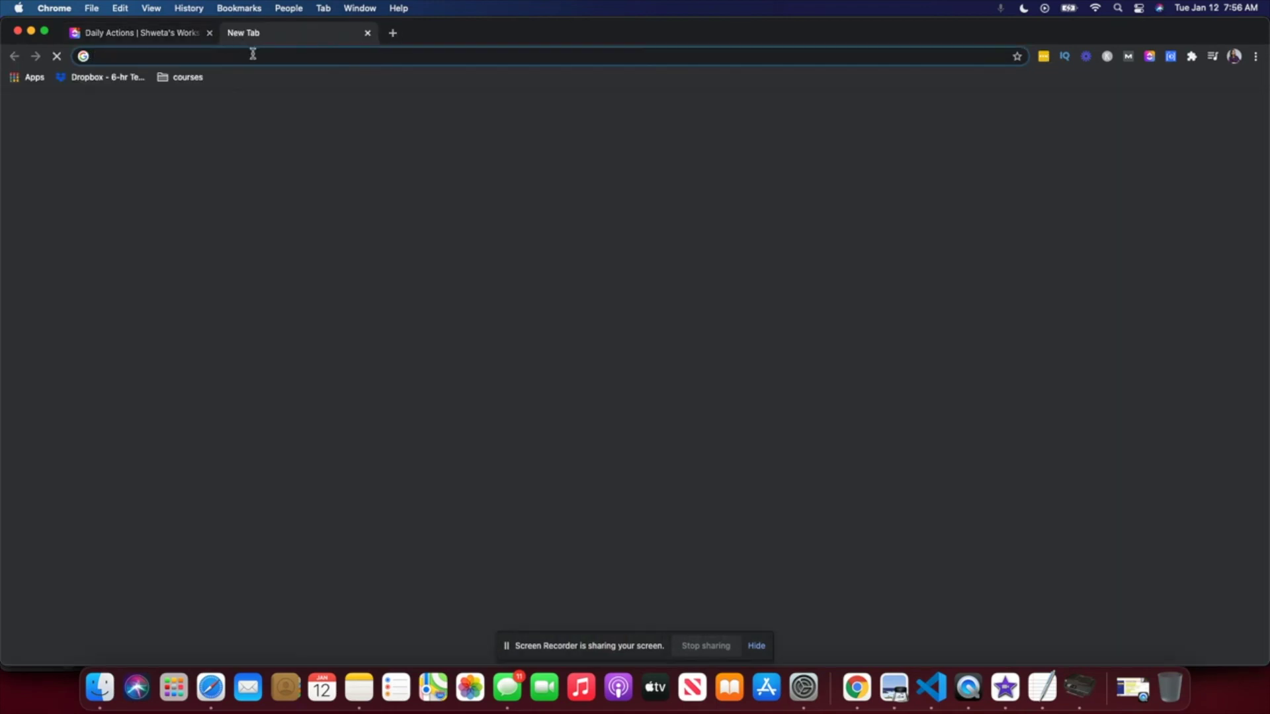
click(252, 56)
text(shwetadawarconsulting.vipmembervault.com)
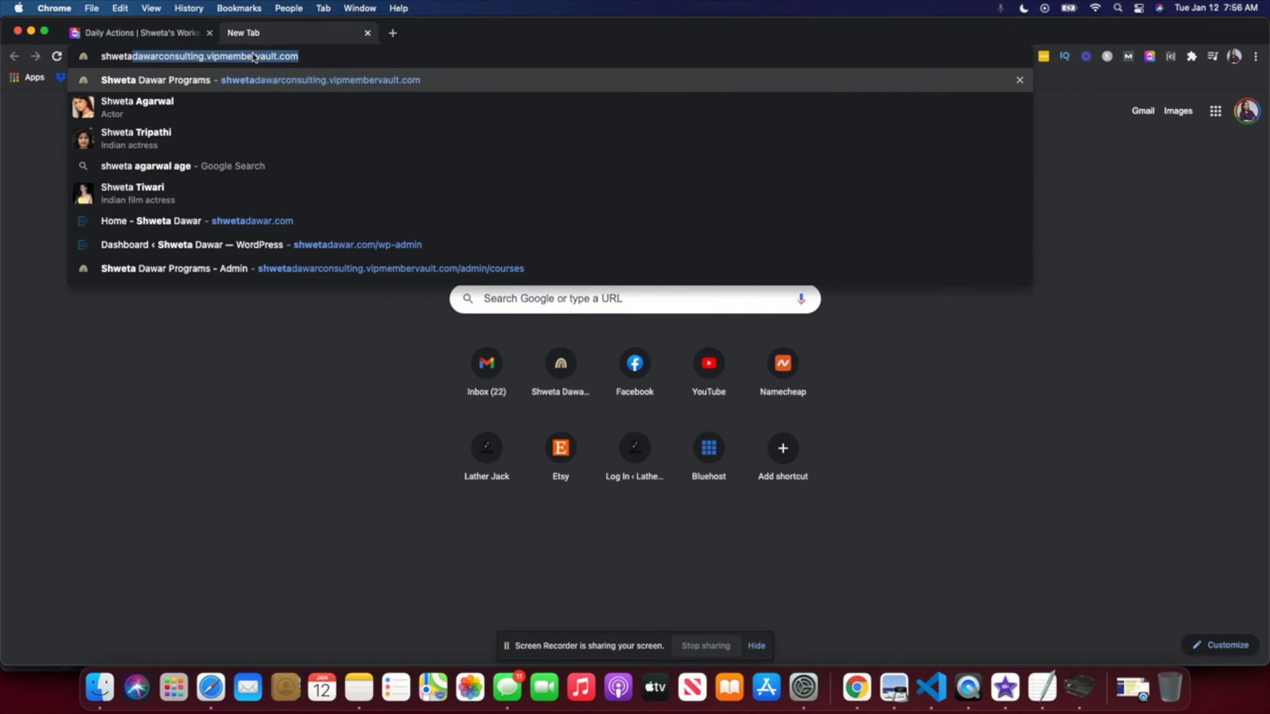
click(128, 225)
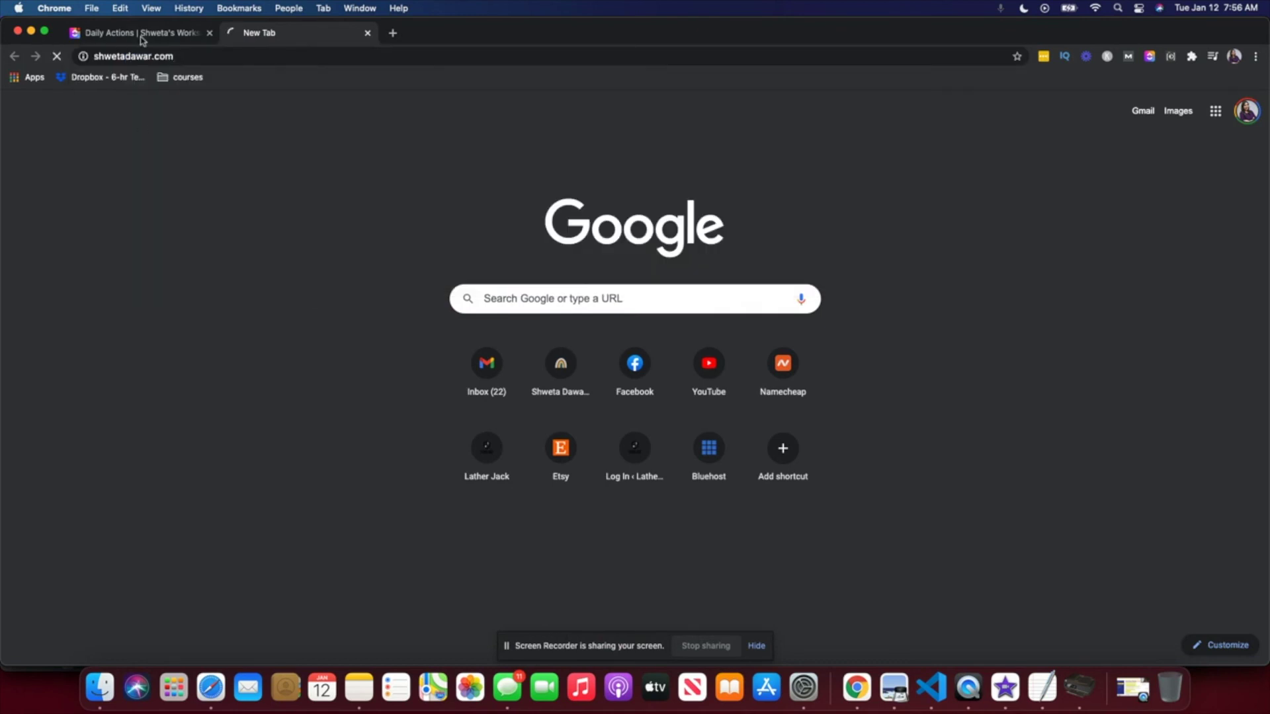
- Add an "update website" task to the Open column of the Daily Actions board and move it to In Progress
click(141, 33)
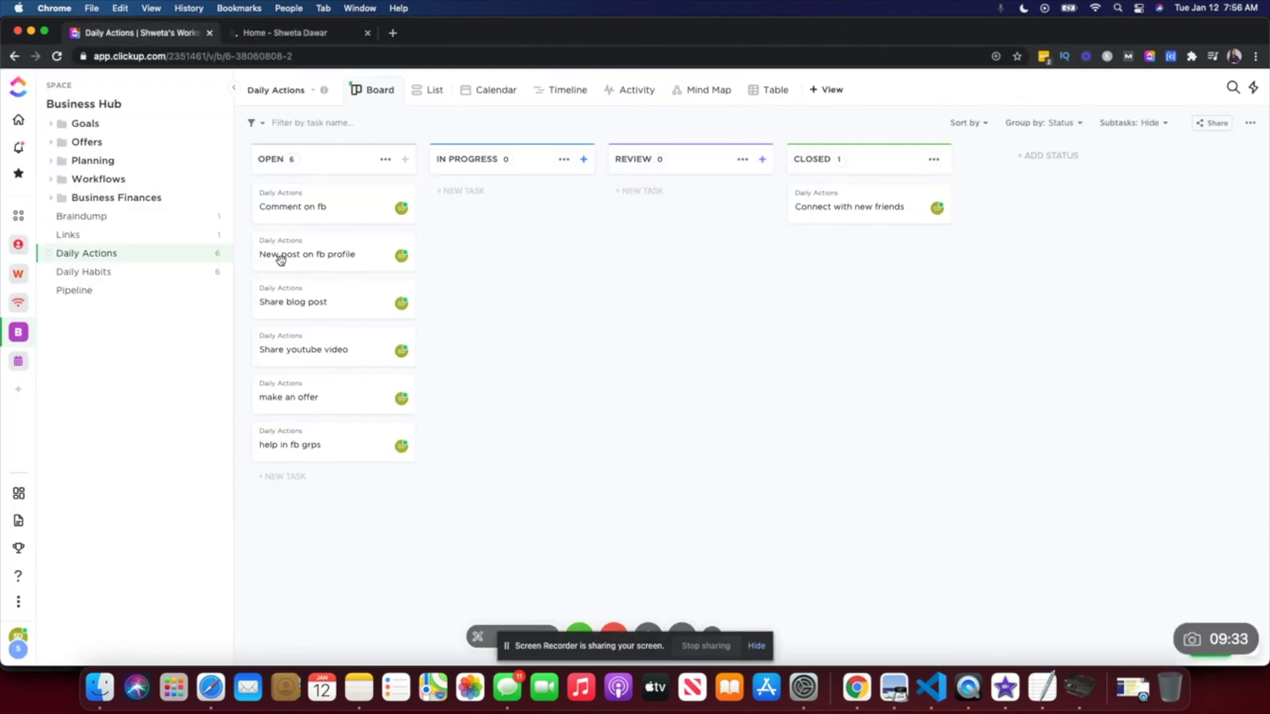
click(278, 477)
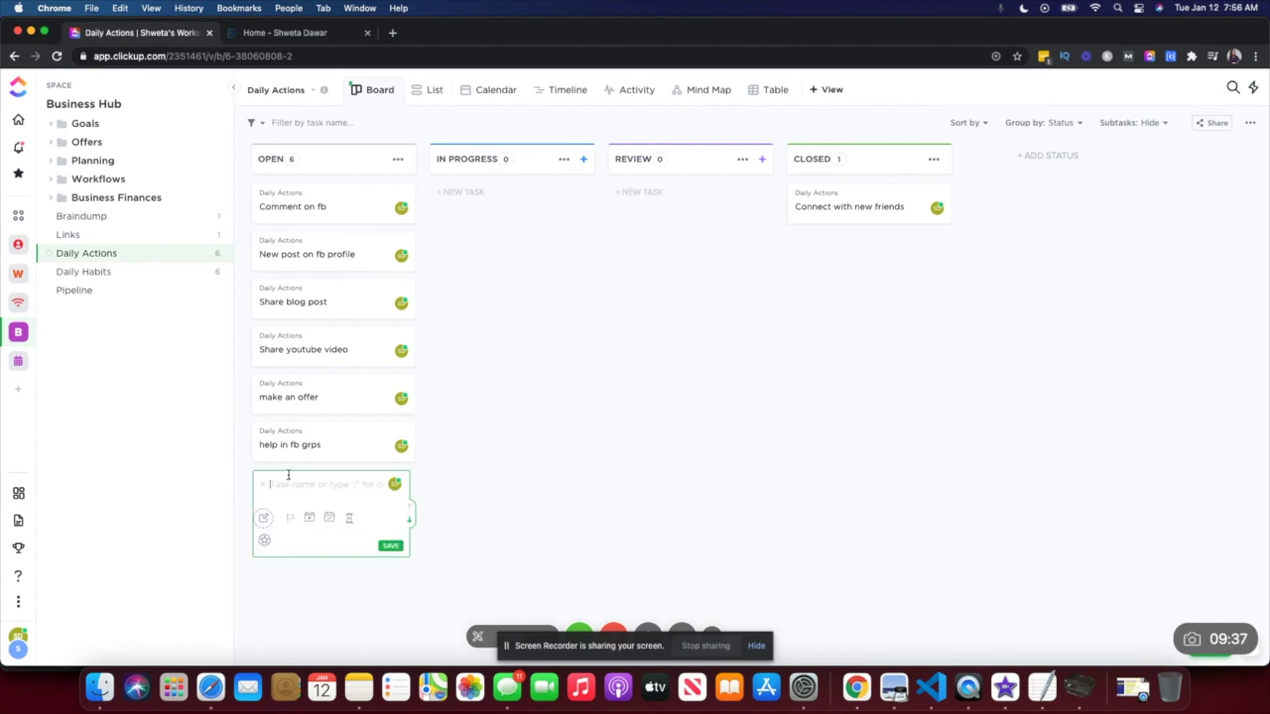
text(update website)
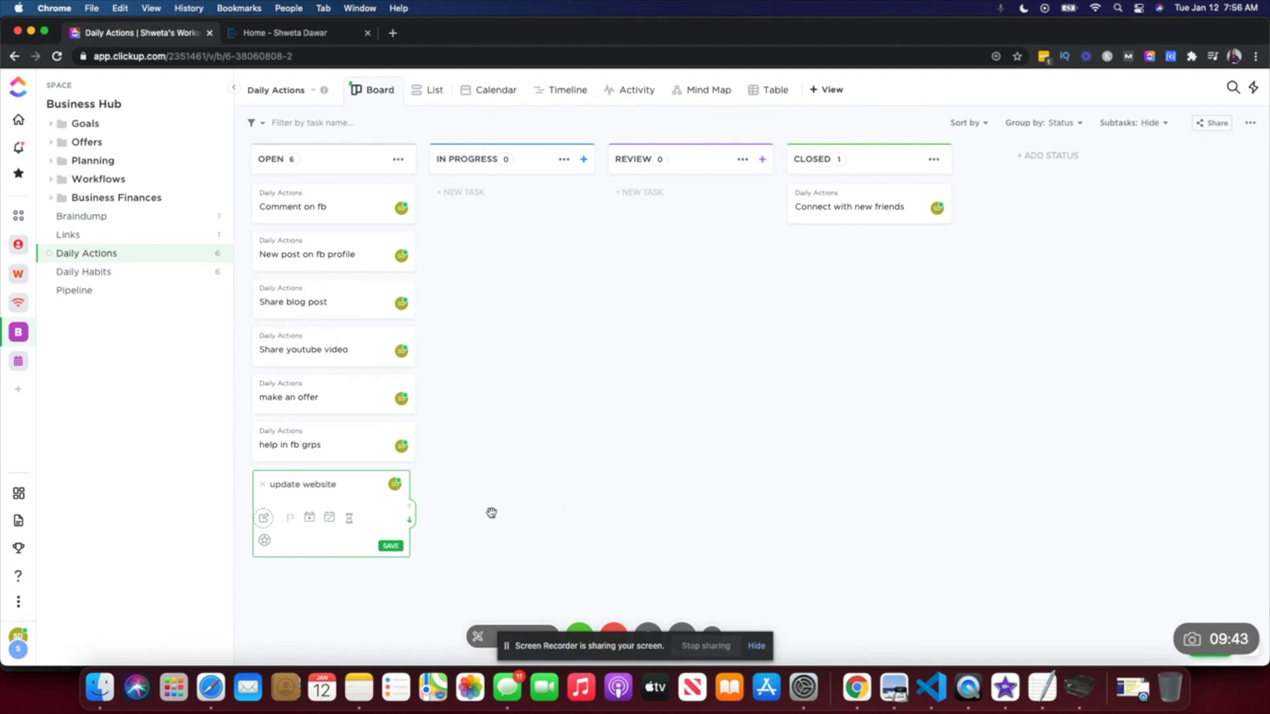
click(390, 547)
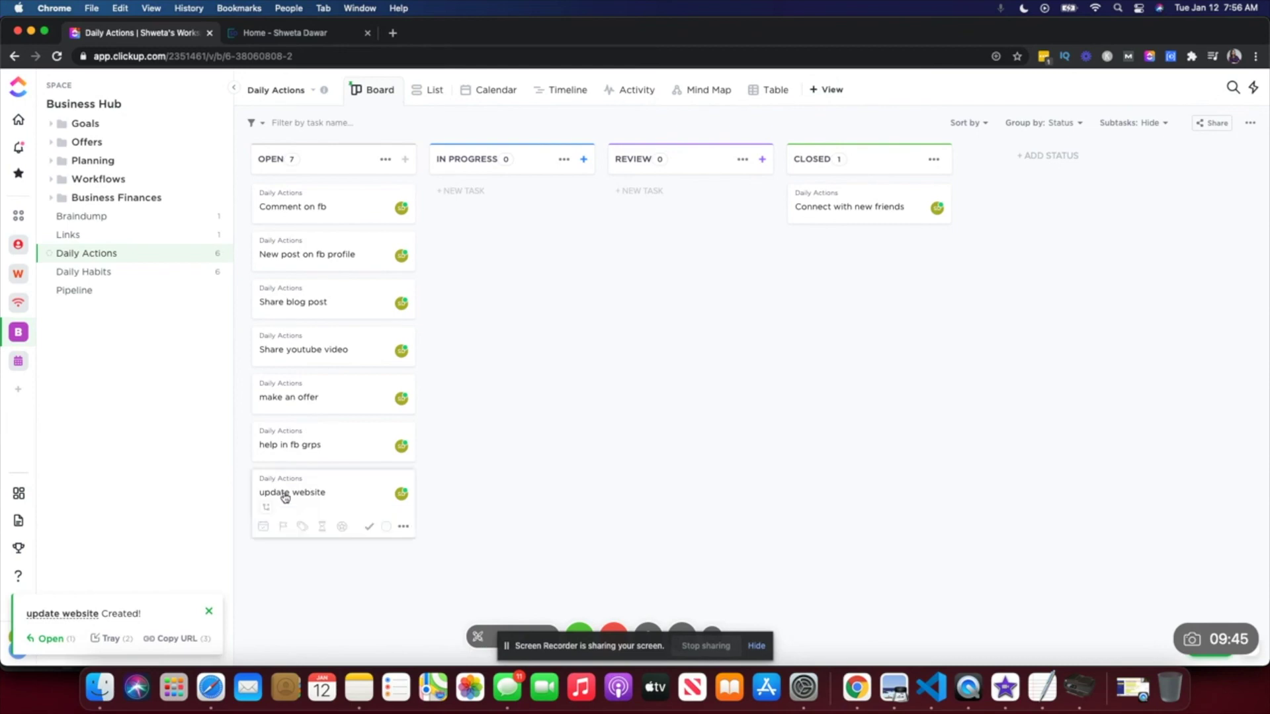
drag(285, 497, 471, 208)
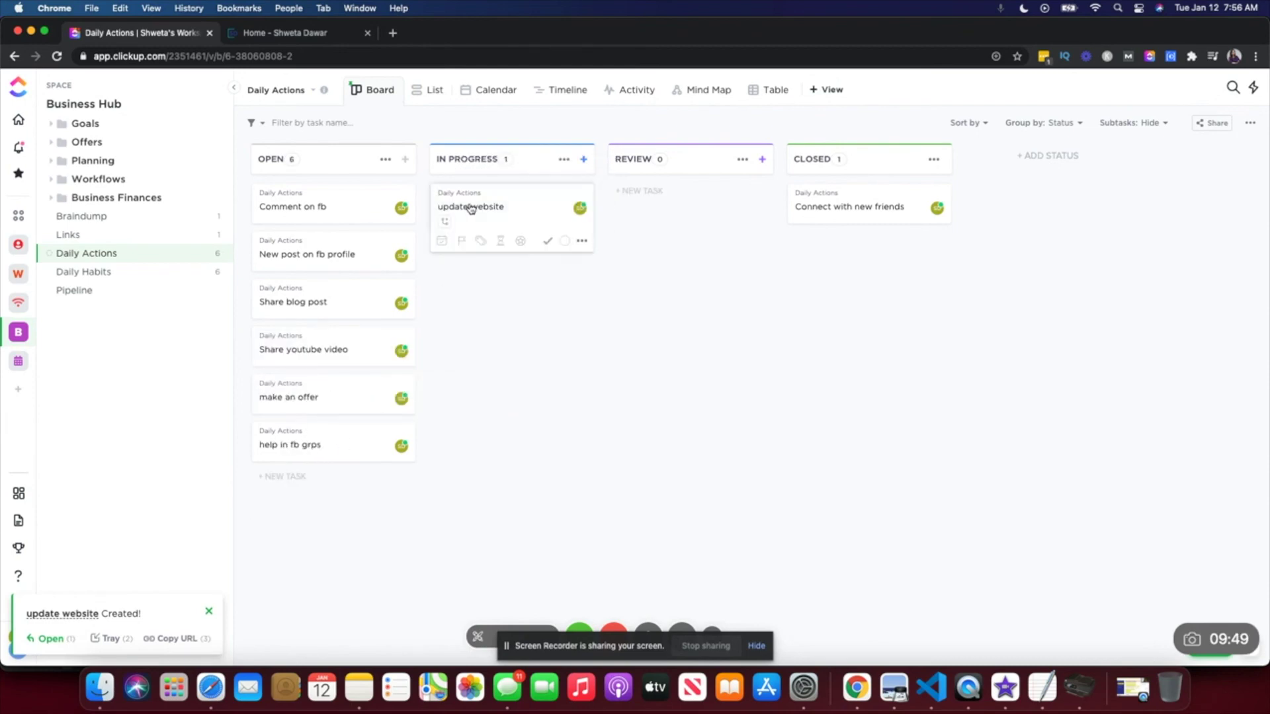
- From the website's browser tab, start time tracking on the "update website" task with the ClickUp extension and stop the timer
click(300, 35)
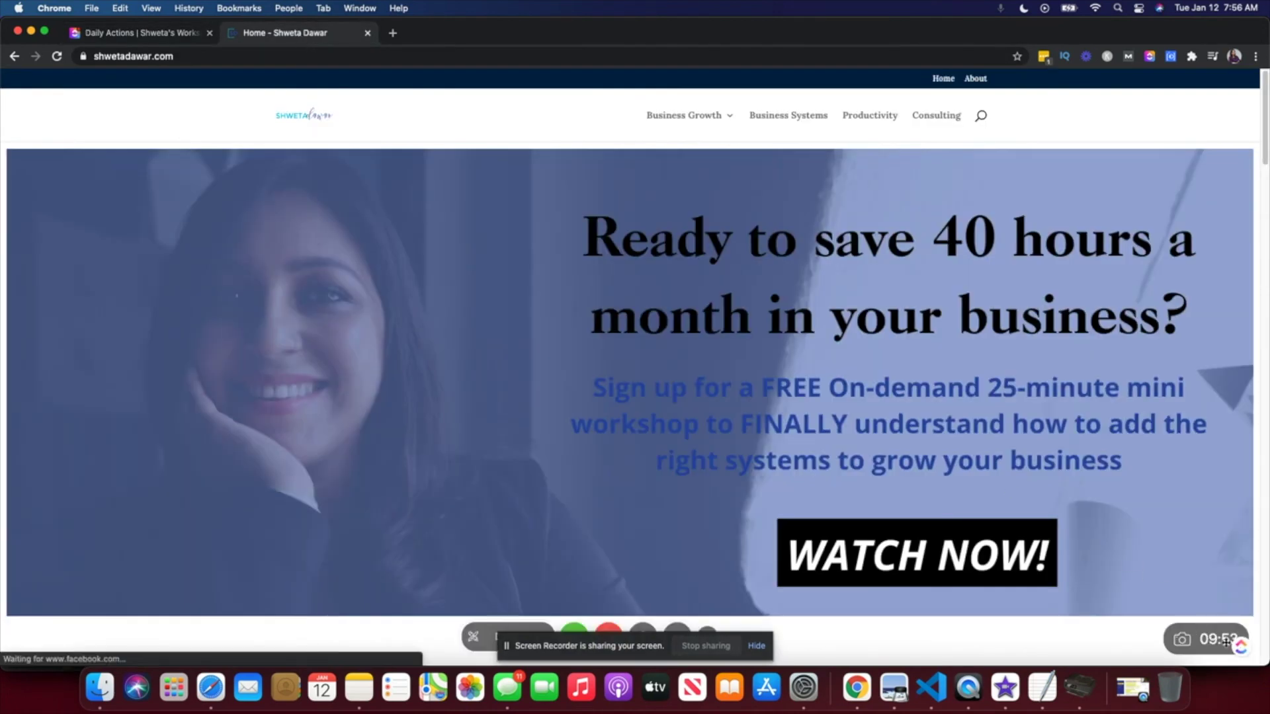
click(1148, 57)
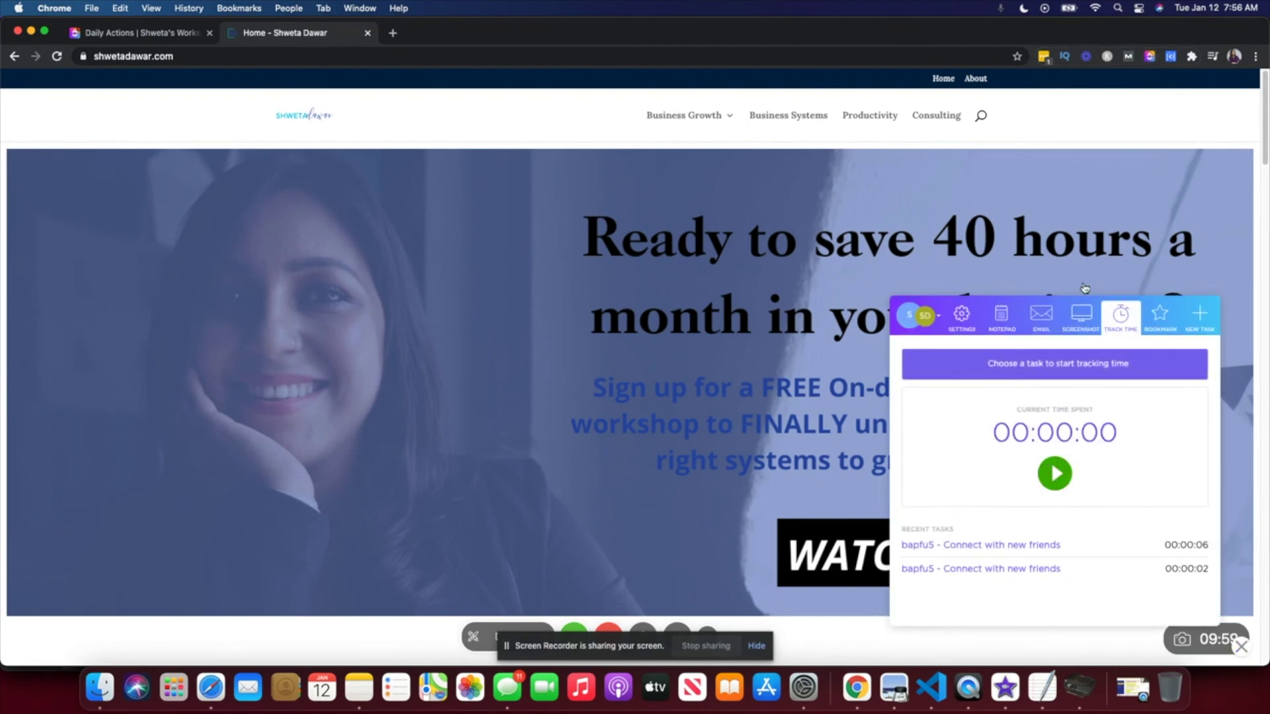
click(1060, 365)
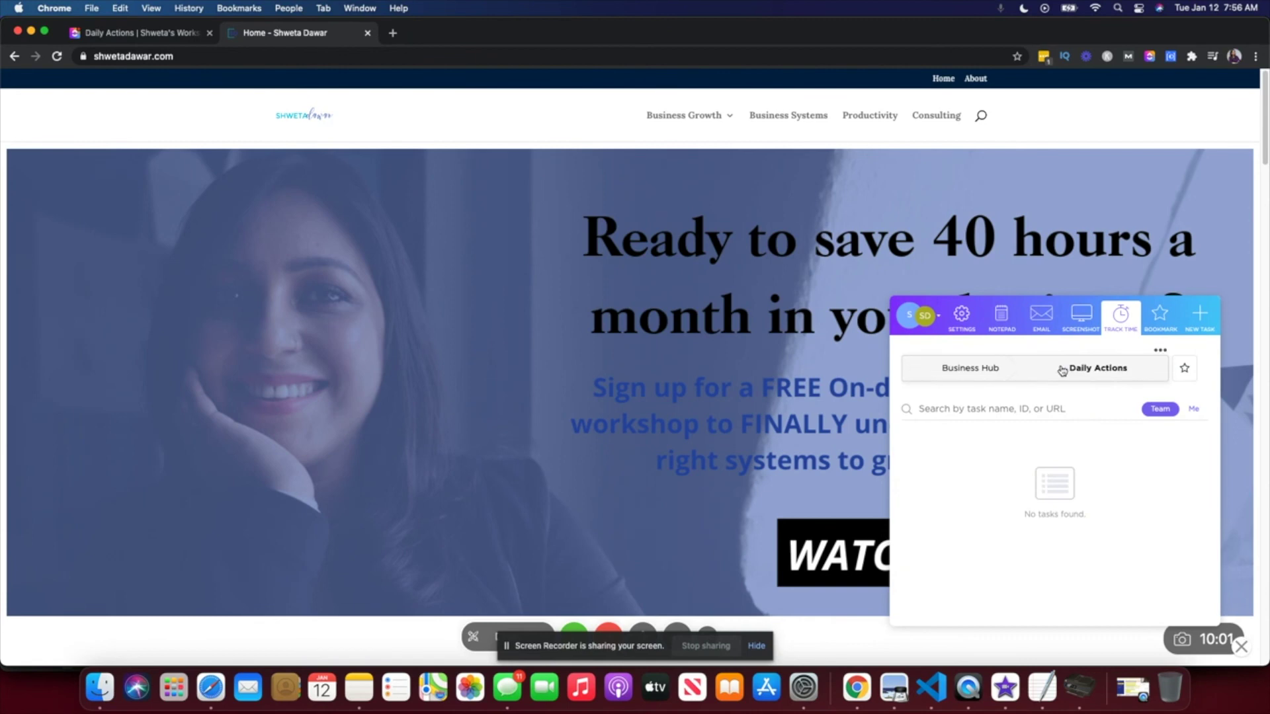
click(919, 446)
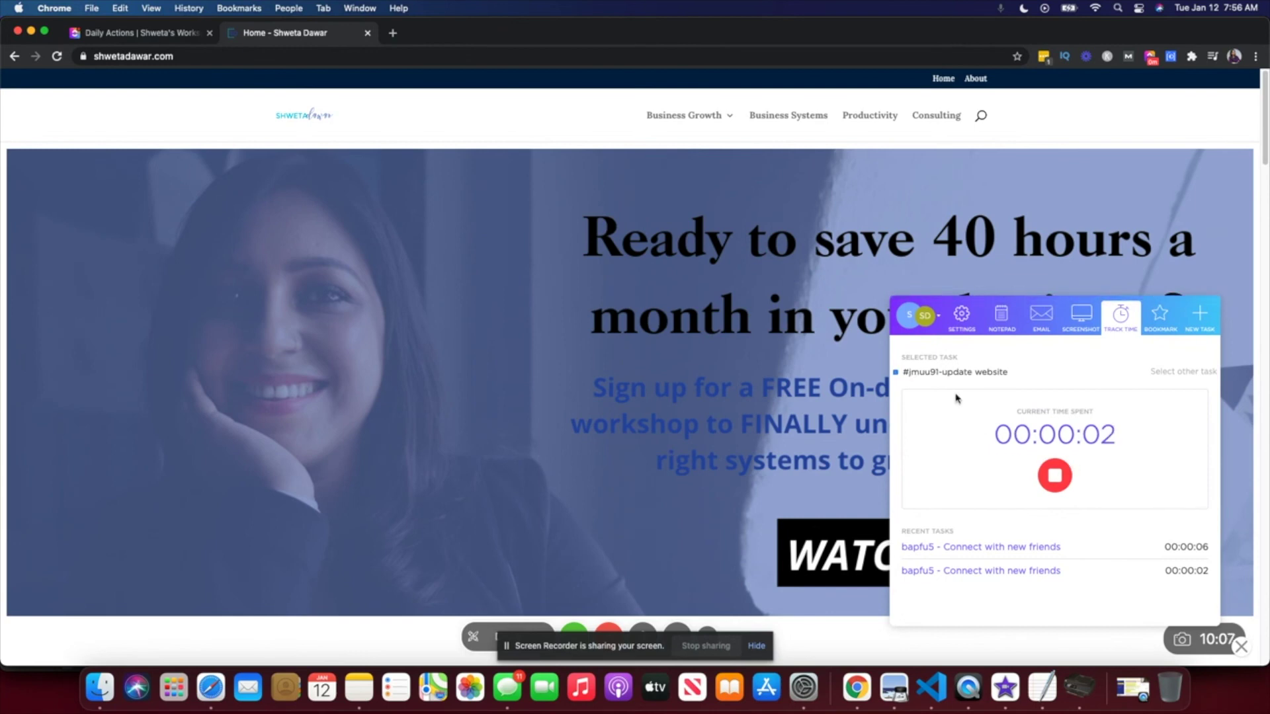
click(1058, 477)
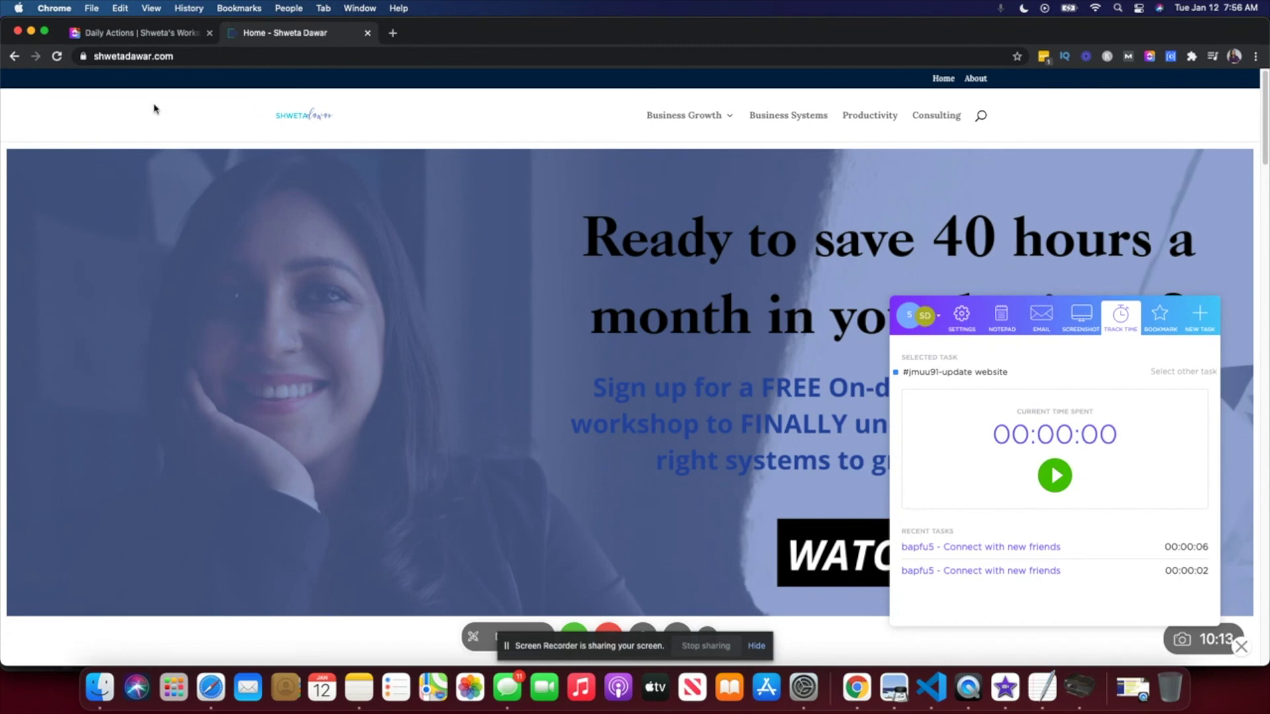
- Return to the Daily Actions board in ClickUp and start moving the "update website" task from its place in In Progress
click(141, 35)
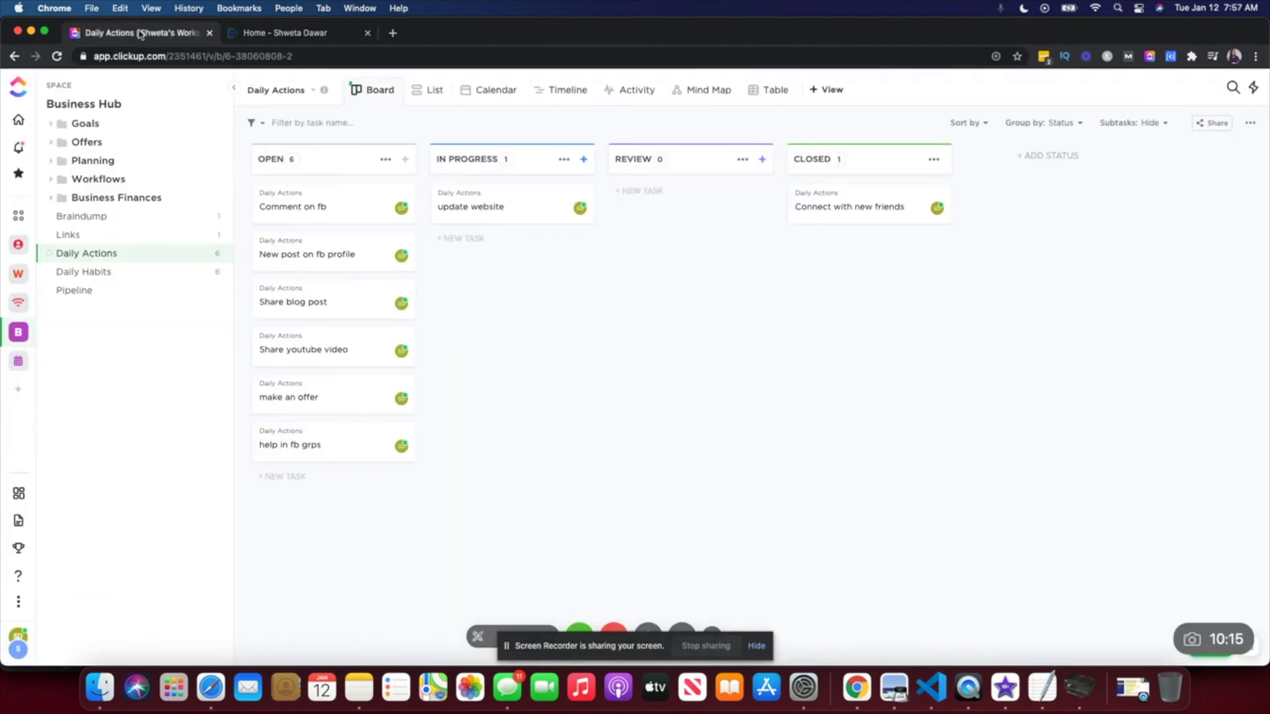
mouse_move(482, 207)
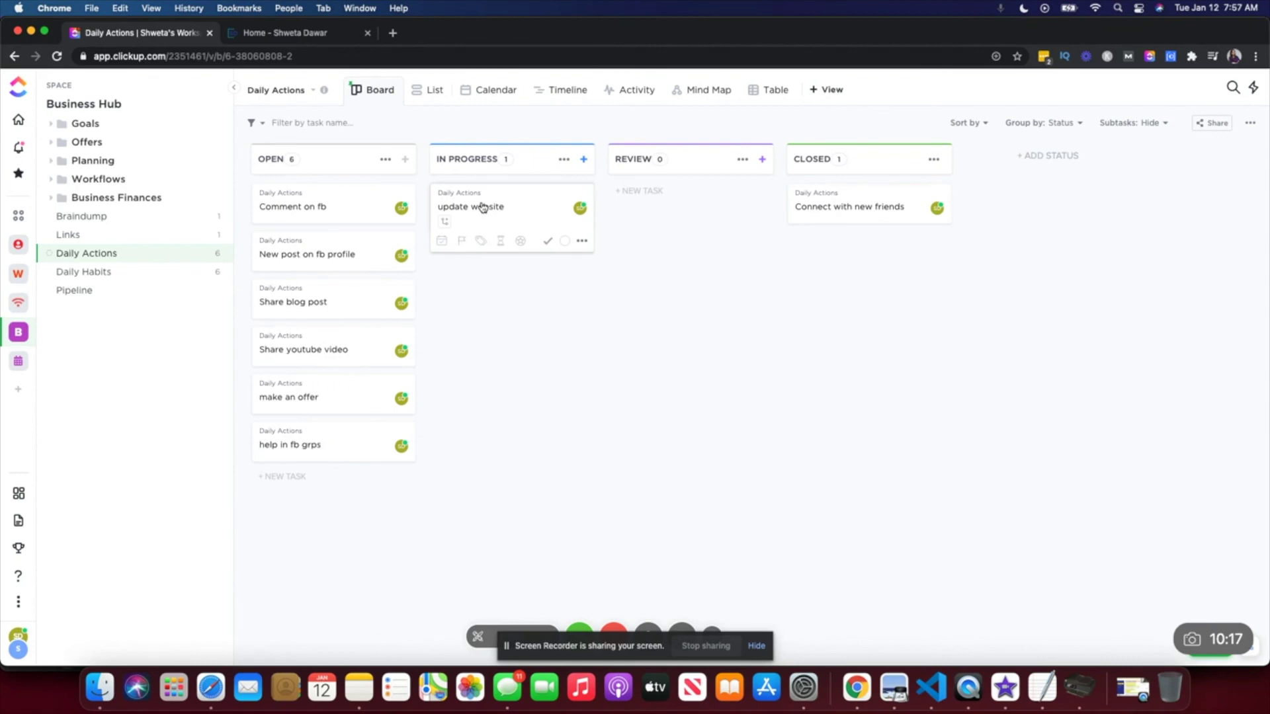
drag(482, 207, 533, 218)
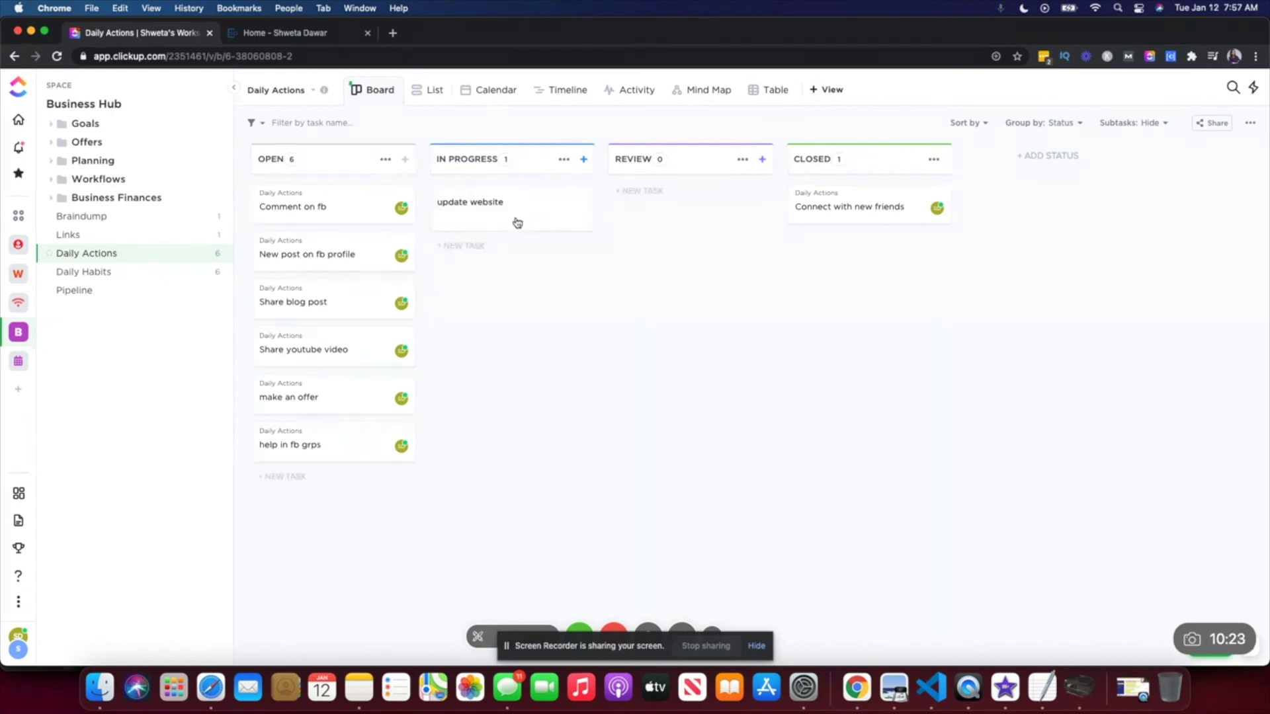